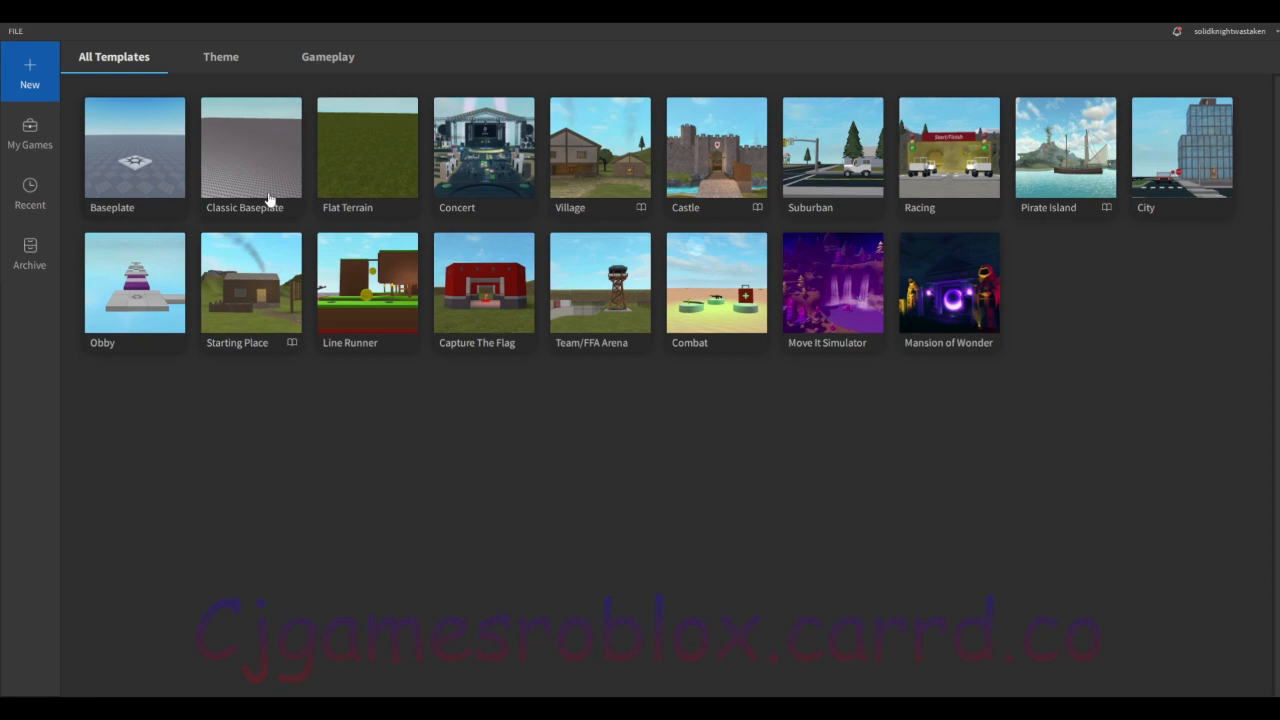
Step: Create a new place from the Classic Baseplate template and close the Toolbox
{"action": "left_click", "coordinate": [248, 137]}
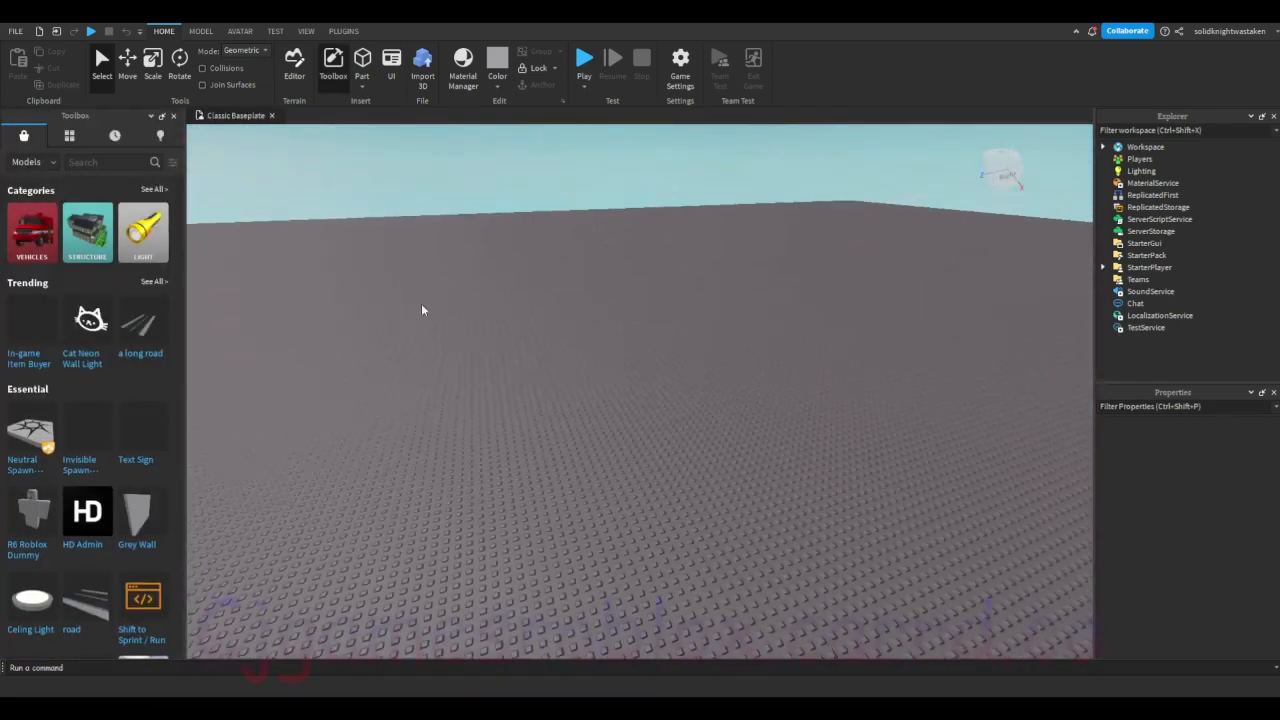
{"action": "left_click", "coordinate": [174, 116]}
{"action": "left_click", "coordinate": [306, 31]}
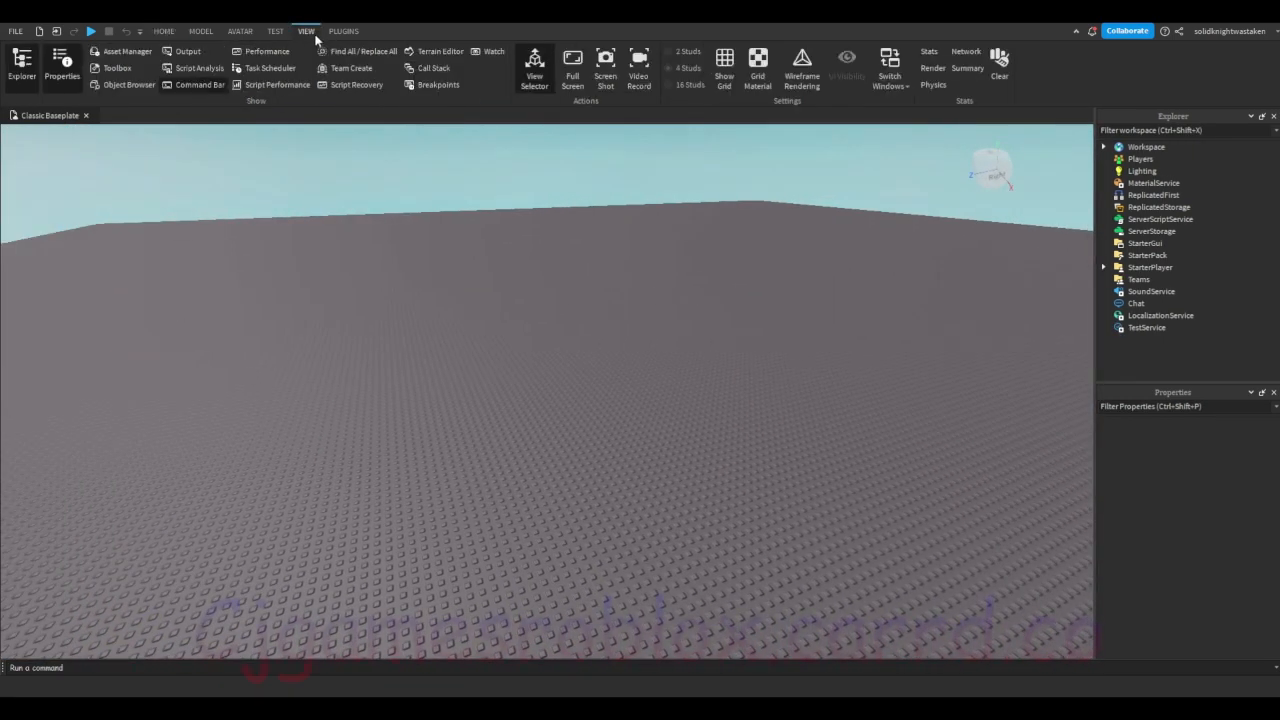
{"action": "left_click", "coordinate": [190, 50]}
{"action": "left_click", "coordinate": [189, 50]}
{"action": "left_click", "coordinate": [170, 33]}
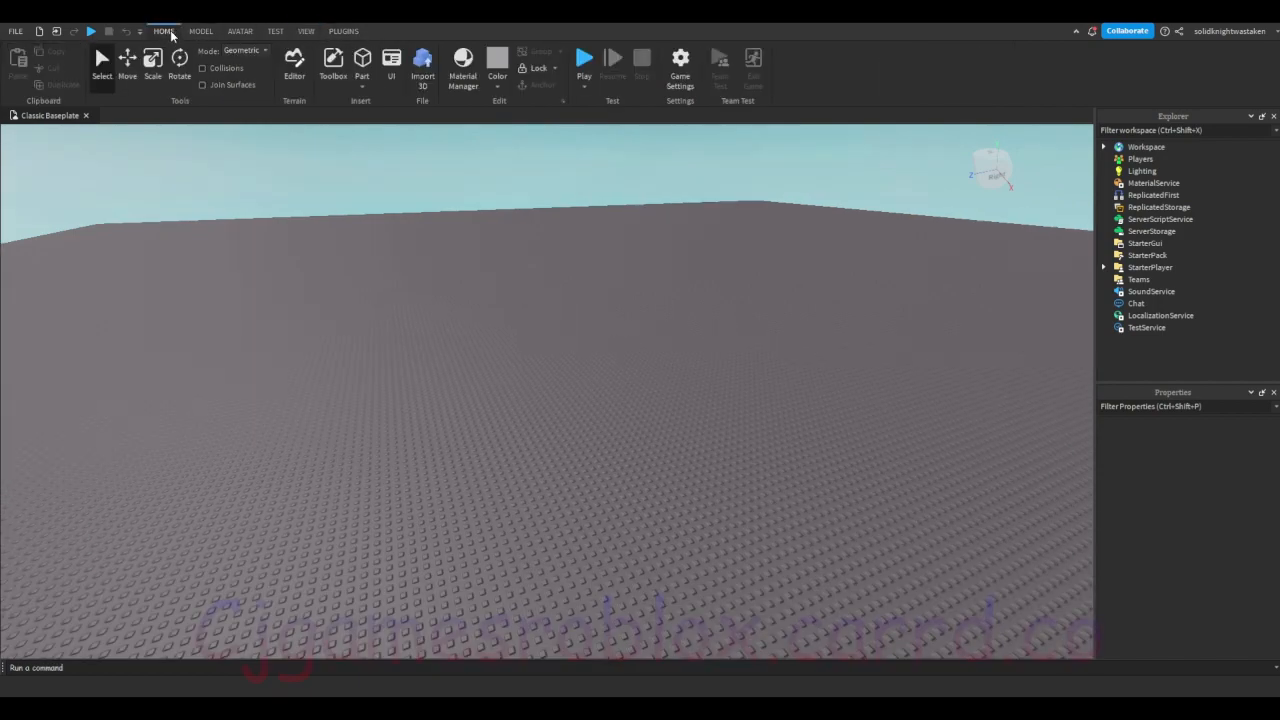
Step: Insert a ScreenGui into StarterGui
{"action": "right_click_drag", "start_coordinate": [931, 329], "coordinate": [930, 329]}
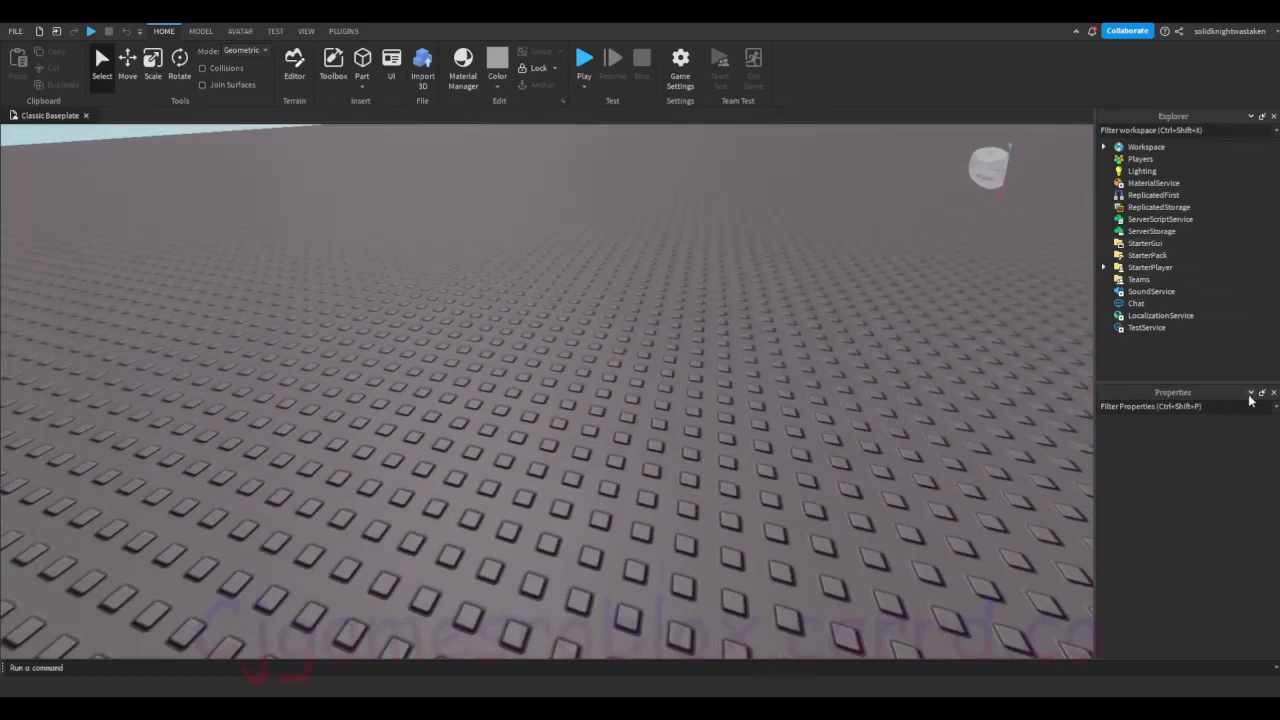
{"action": "left_click", "coordinate": [1142, 243]}
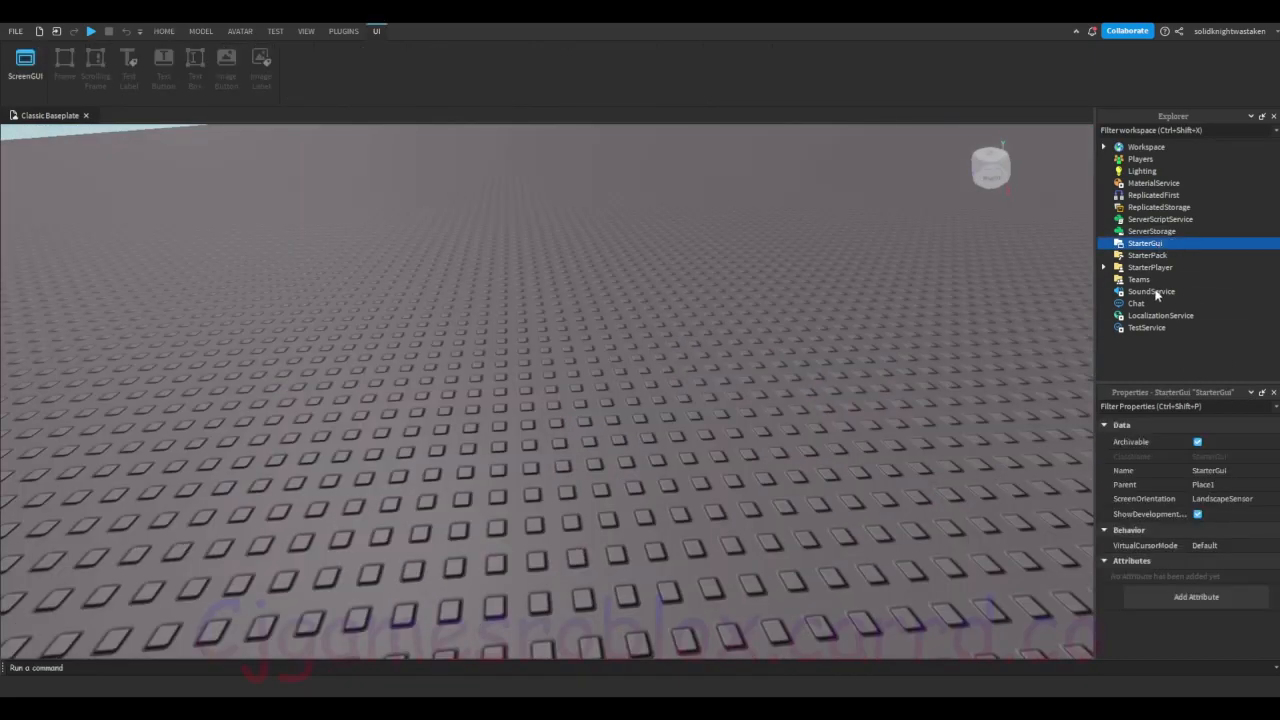
{"action": "left_click", "coordinate": [1138, 257]}
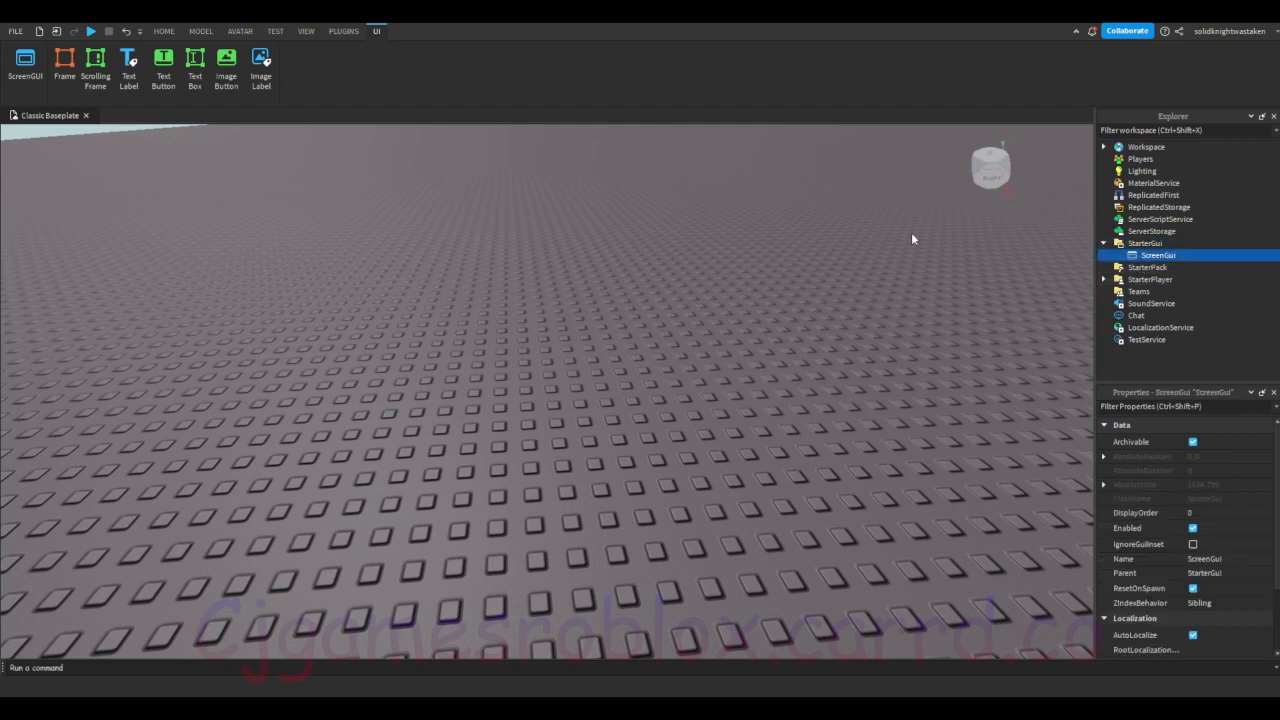
Step: Try out a Frame in the ScreenGui by moving it across the viewport, and delete it
{"action": "right_click_drag", "start_coordinate": [717, 228], "coordinate": [716, 228]}
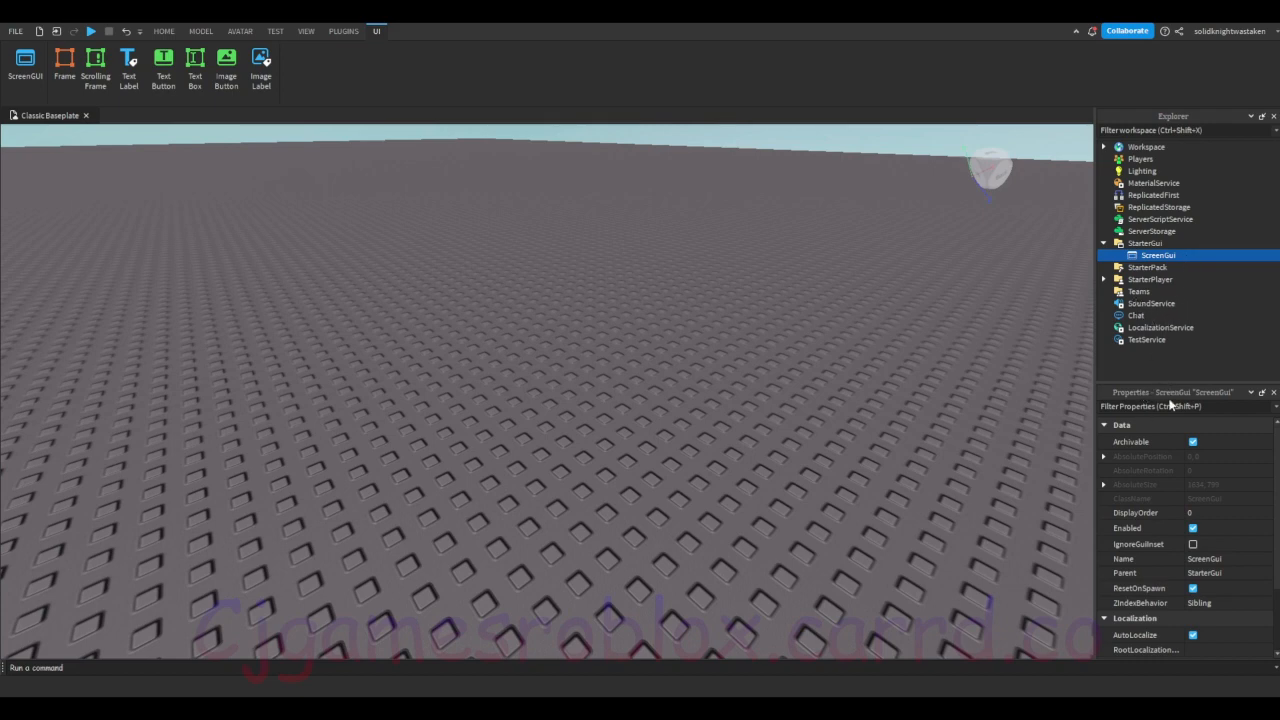
{"action": "left_click", "coordinate": [64, 65]}
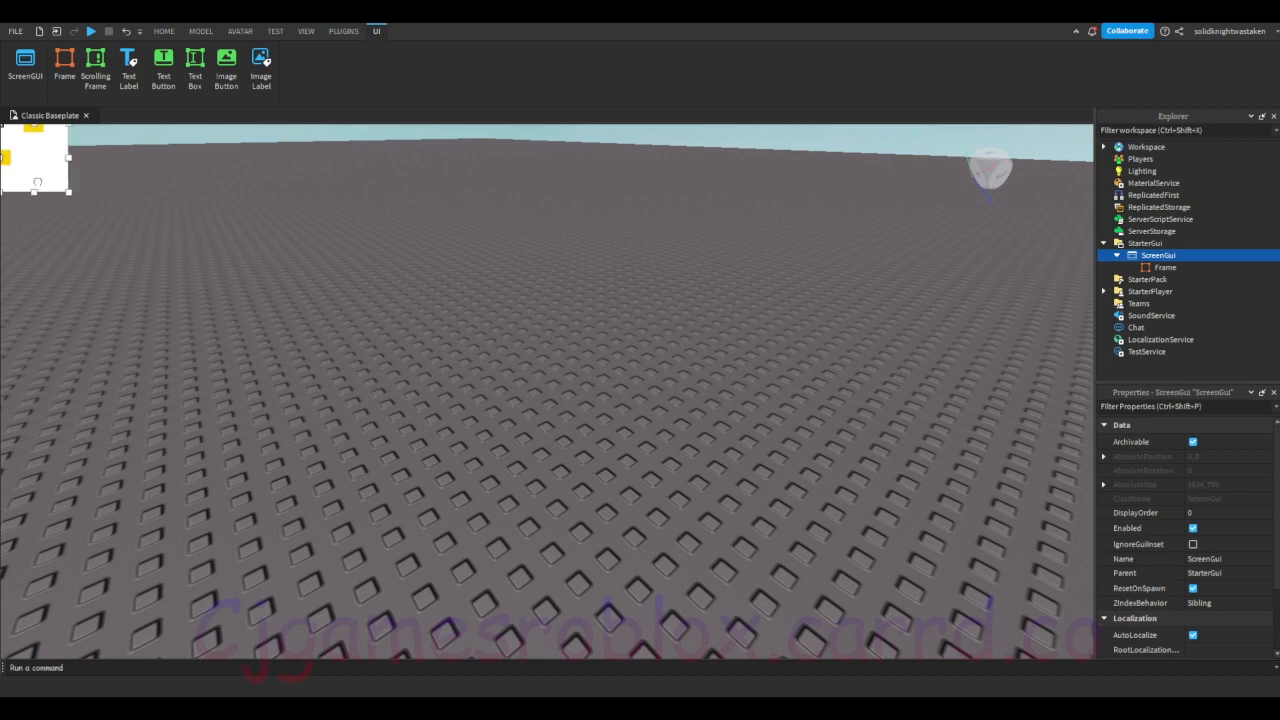
{"action": "left_click_drag", "start_coordinate": [33, 158], "coordinate": [758, 288]}
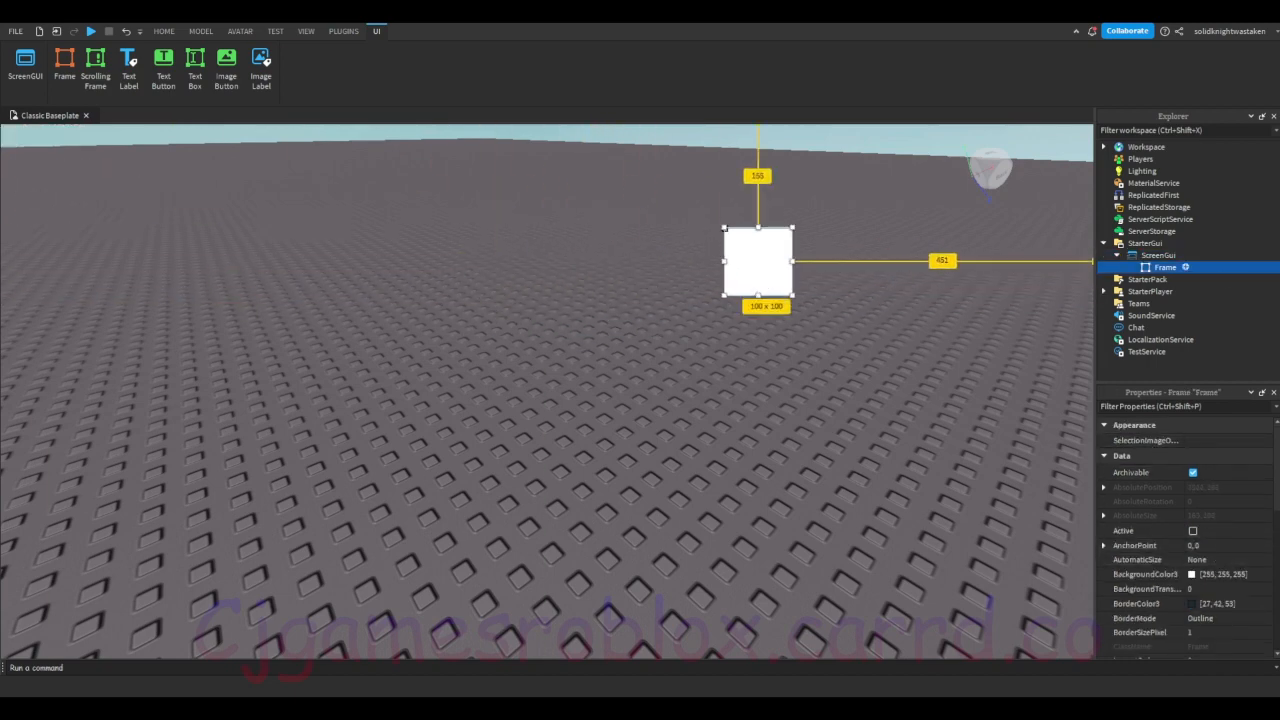
{"action": "key", "text": "Delete"}
Step: Try out a TextLabel in the ScreenGui by moving it across the viewport, and delete it
{"action": "left_click", "coordinate": [1165, 257]}
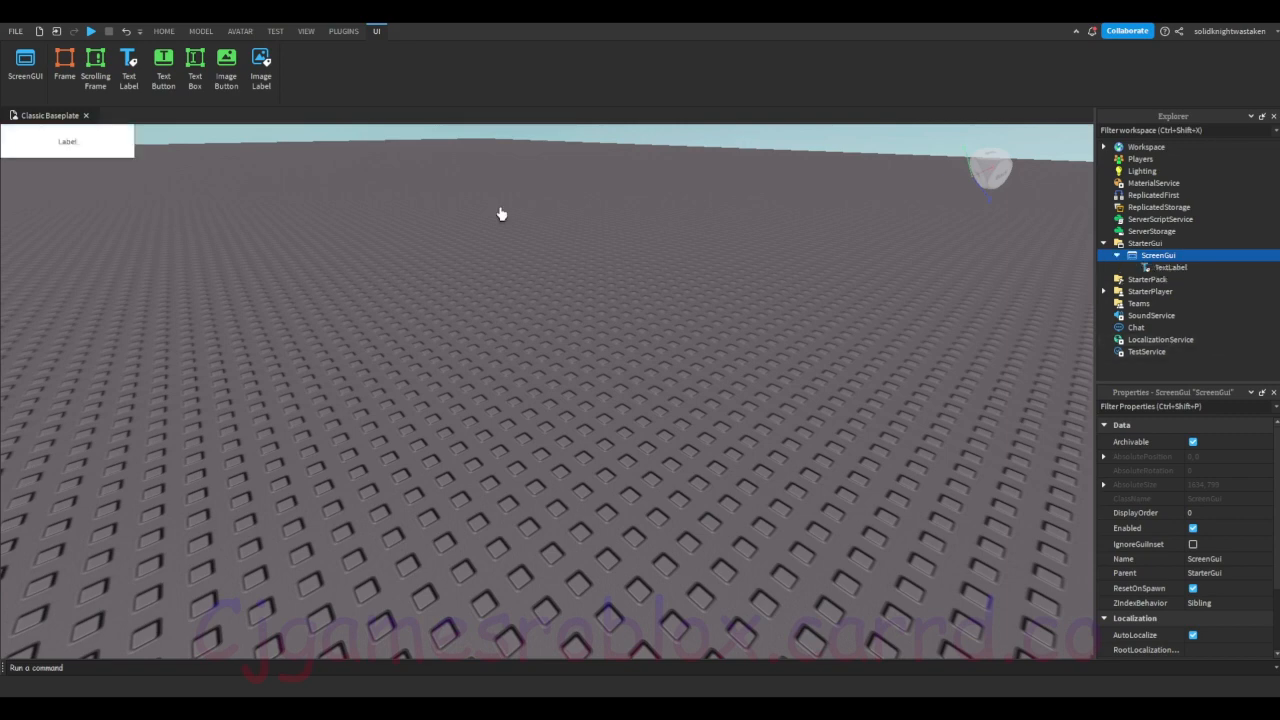
{"action": "left_click_drag", "start_coordinate": [88, 149], "coordinate": [758, 233]}
{"action": "key", "text": "Delete"}
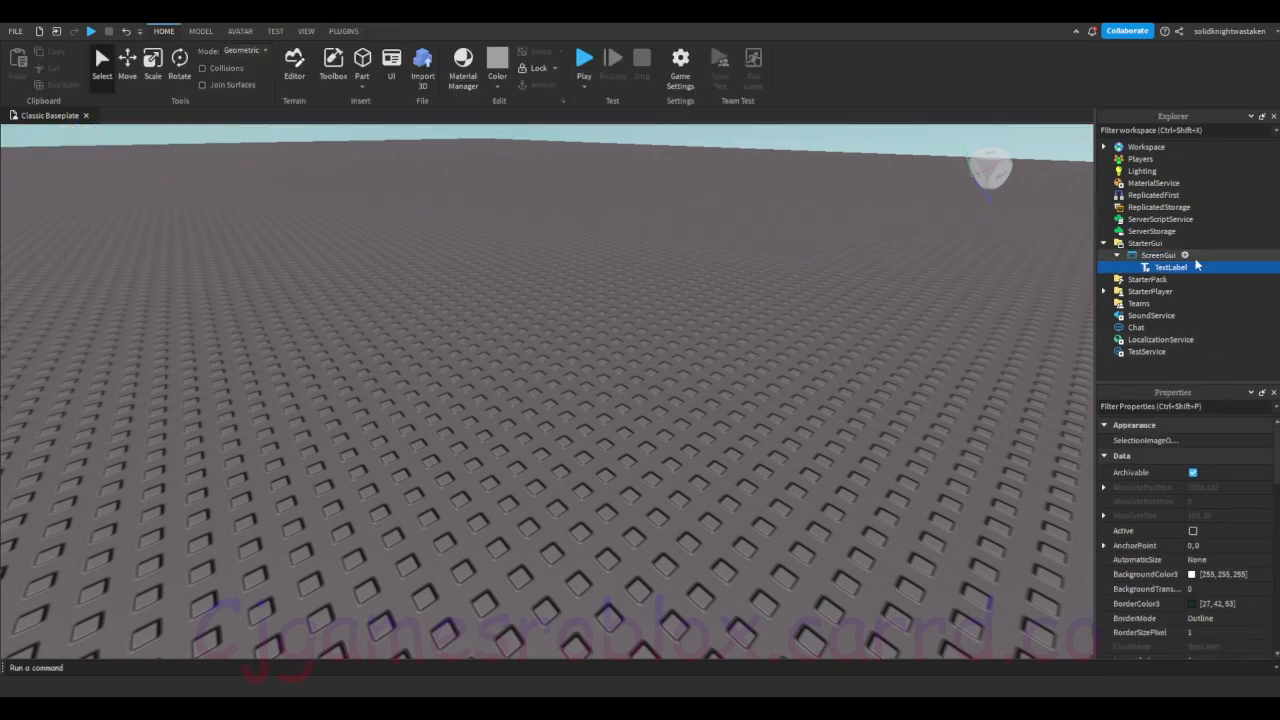
Step: Try out a TextButton in the ScreenGui by moving it towards the middle of the viewport, and delete it
{"action": "left_click", "coordinate": [1186, 257]}
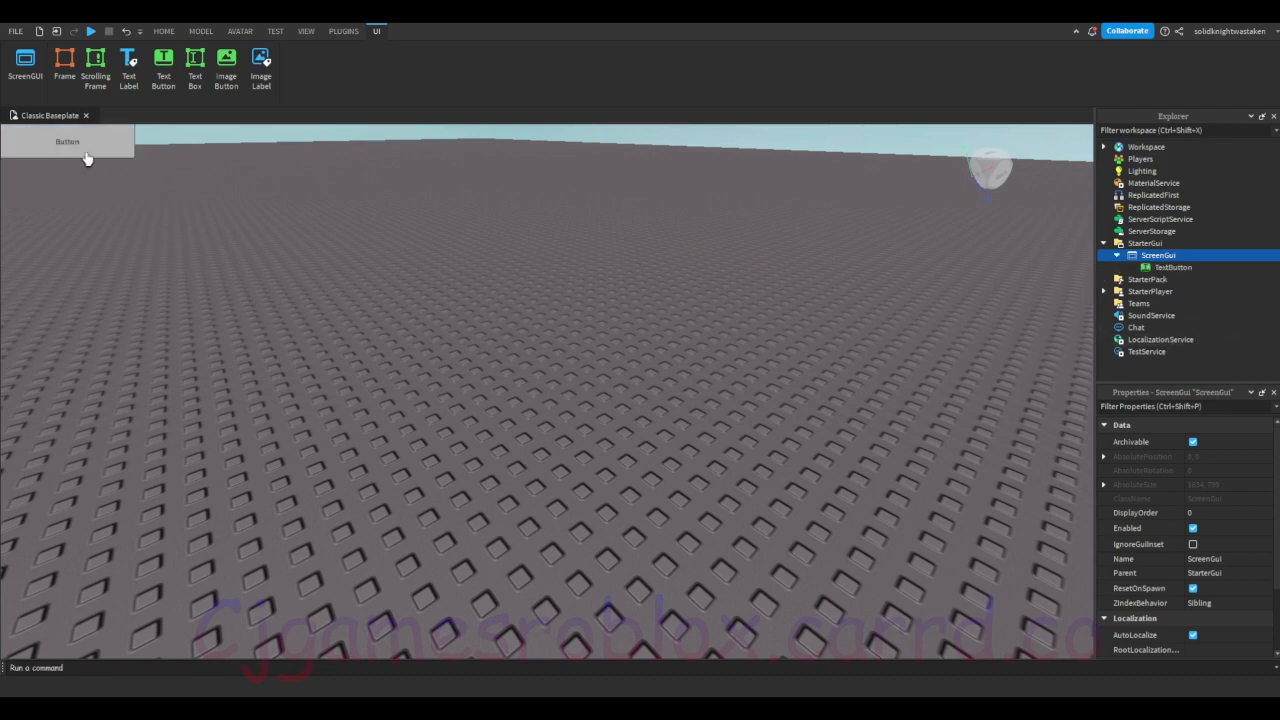
{"action": "left_click_drag", "start_coordinate": [86, 157], "coordinate": [492, 229]}
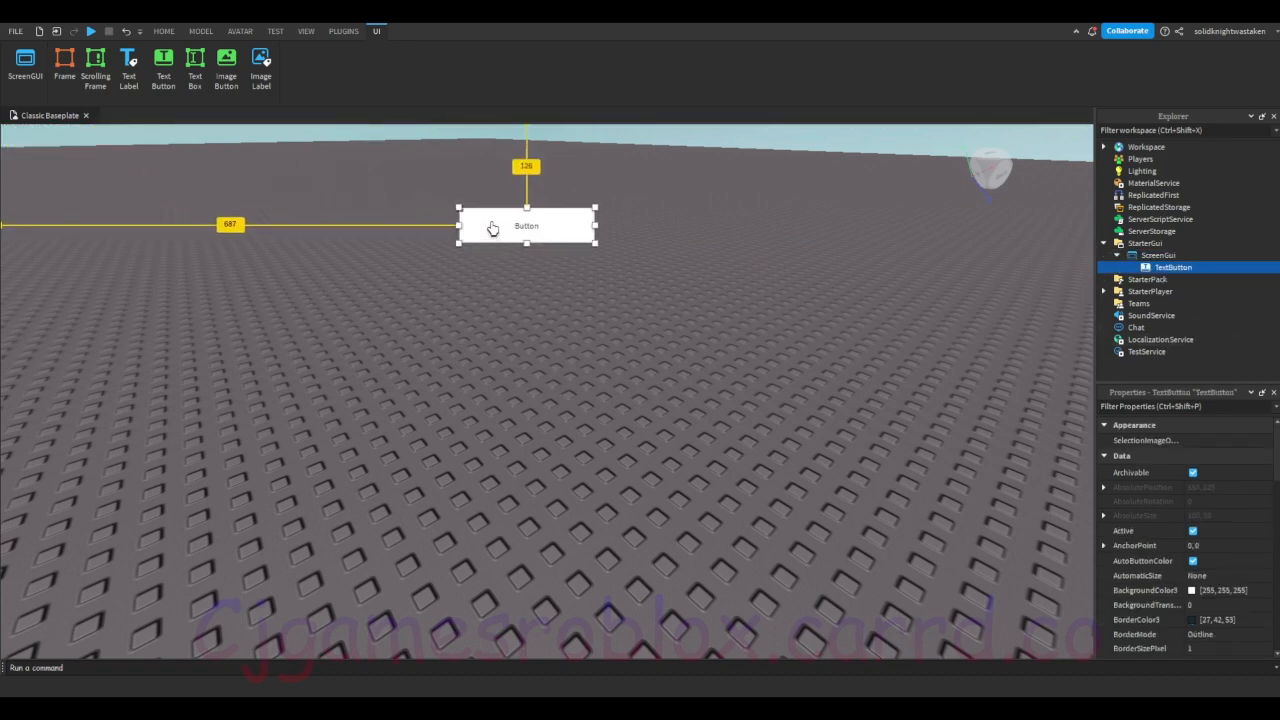
{"action": "left_click", "coordinate": [648, 289]}
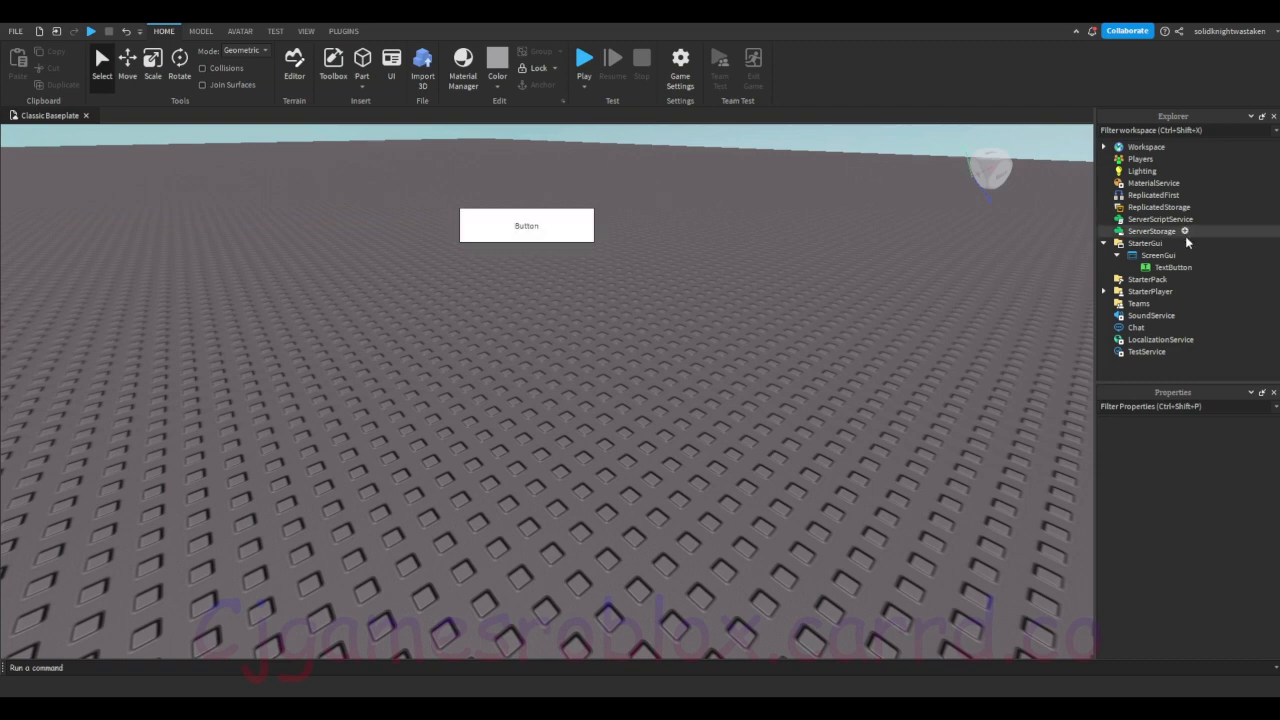
{"action": "left_click", "coordinate": [1171, 267]}
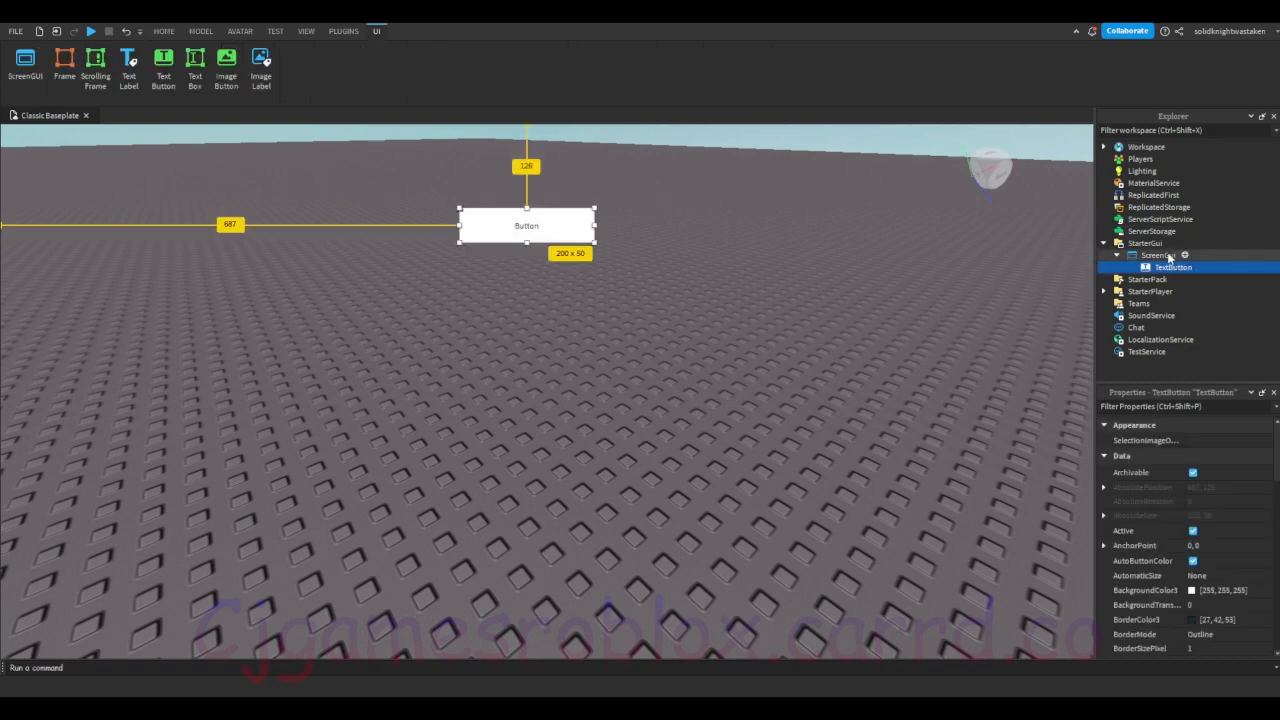
{"action": "key", "text": "Delete"}
Step: Add a TextButton to the ScreenGui, about 154 x 50 in size, near the middle of the game view's left edge
{"action": "left_click", "coordinate": [1159, 256]}
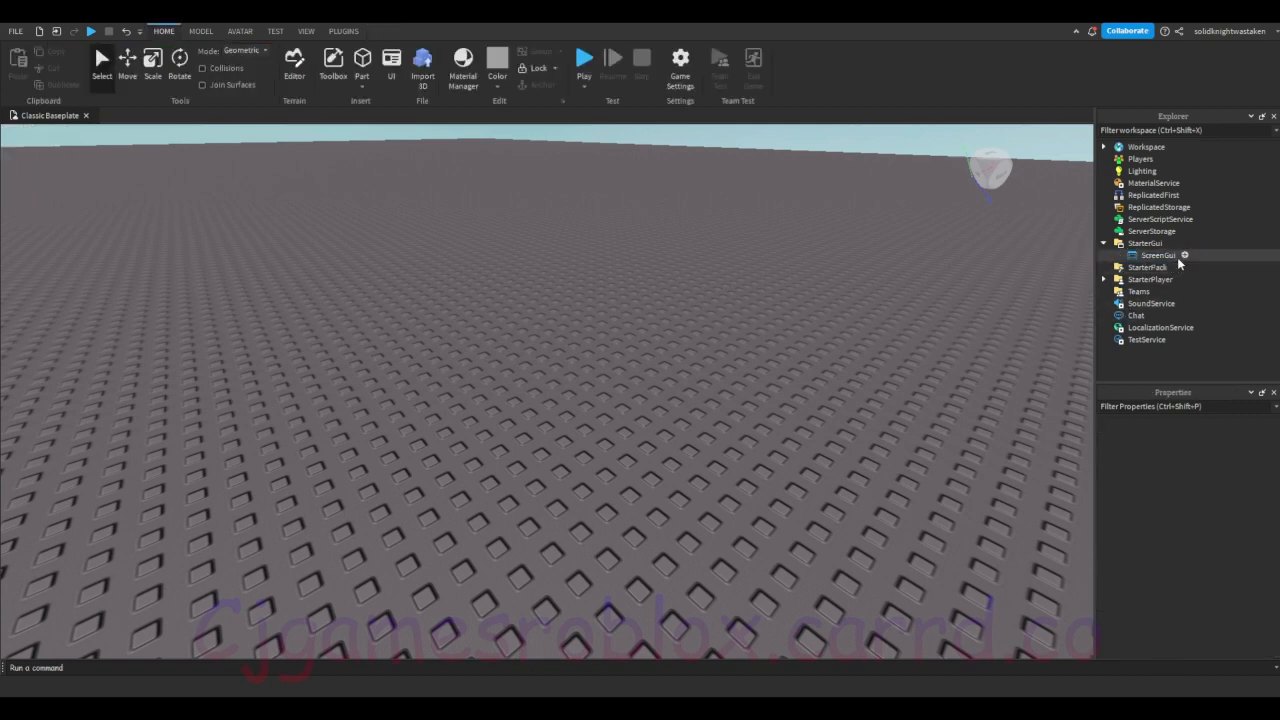
{"action": "left_click", "coordinate": [1177, 256]}
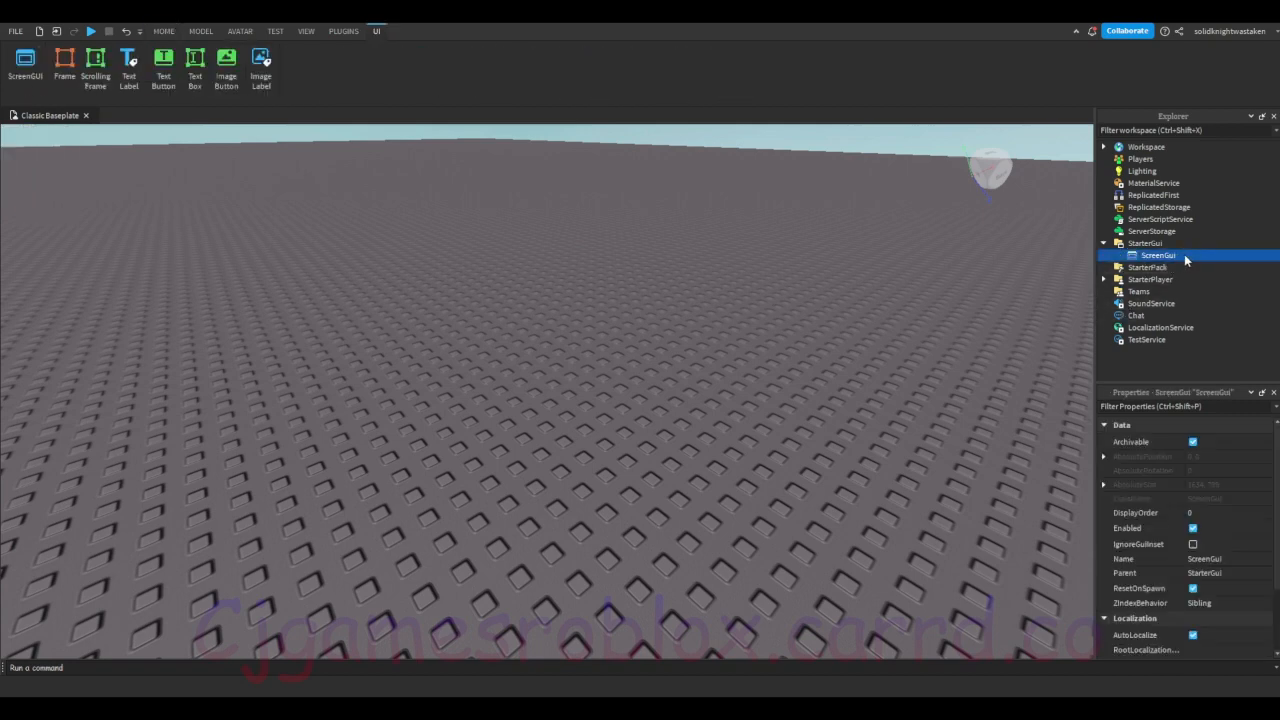
{"action": "left_click", "coordinate": [1140, 328]}
{"action": "left_click_drag", "start_coordinate": [85, 152], "coordinate": [104, 433]}
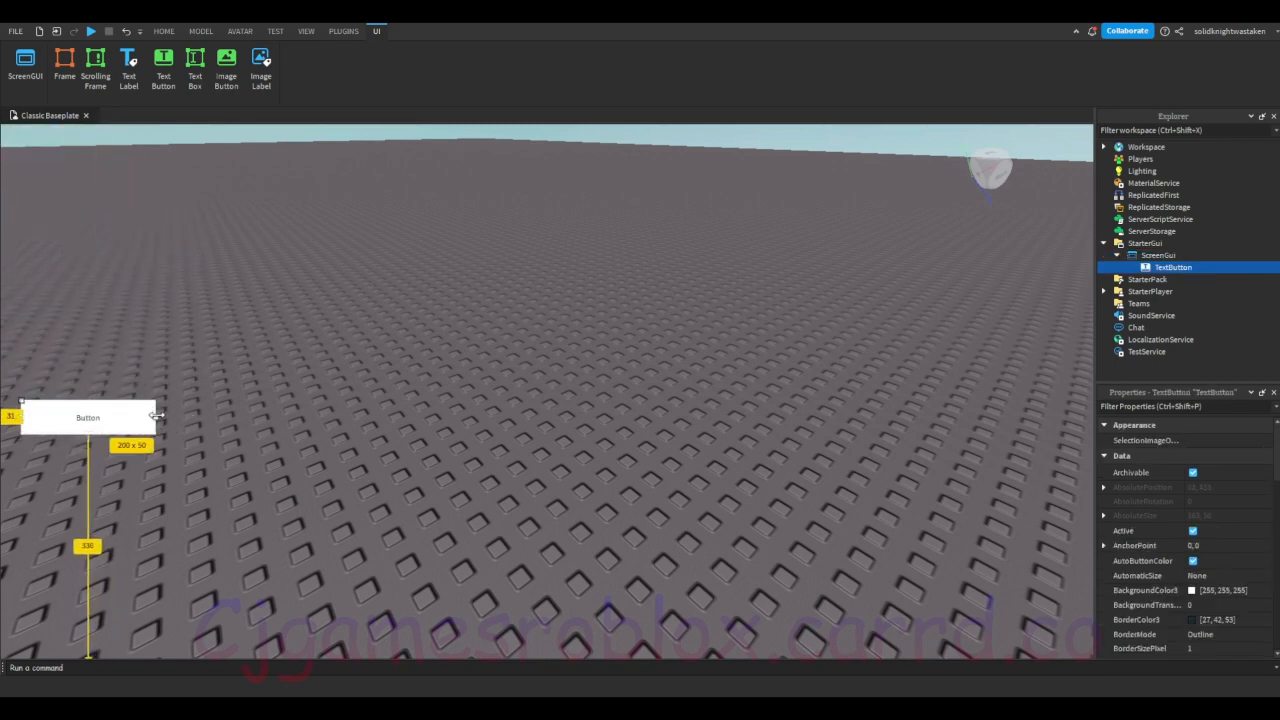
{"action": "left_click_drag", "start_coordinate": [157, 416], "coordinate": [117, 380]}
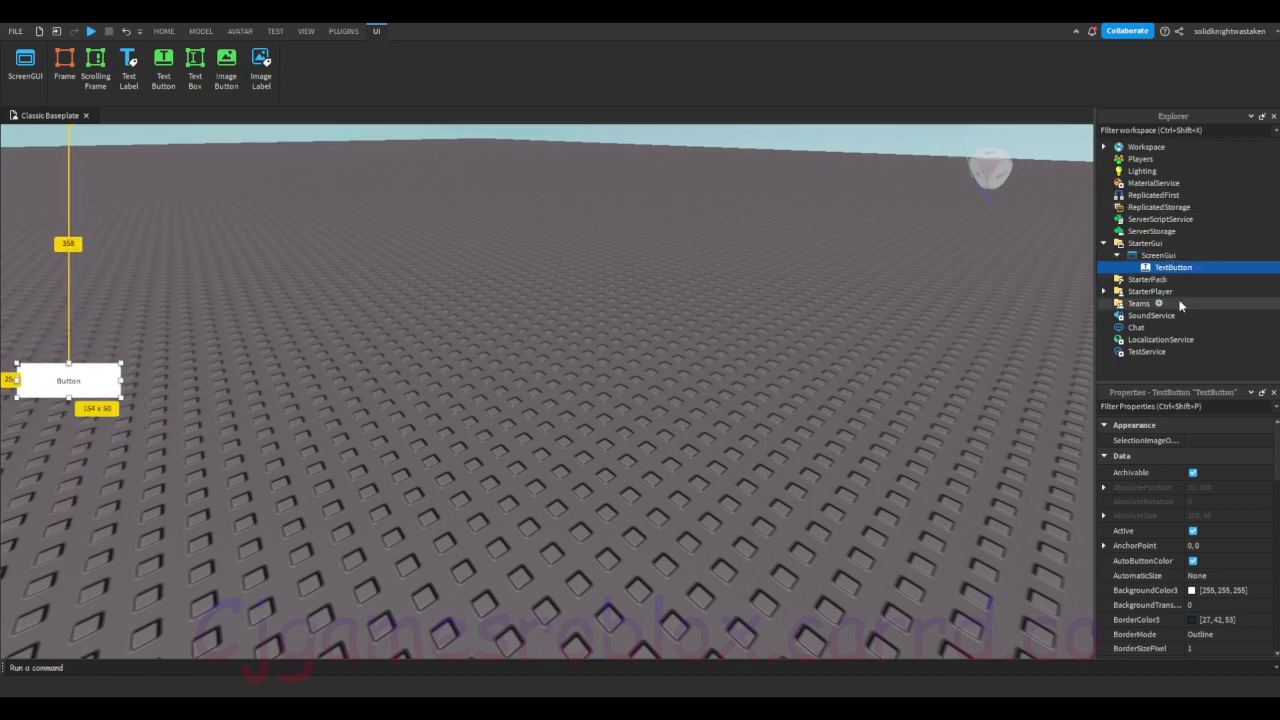
Step: Filter the button's properties by "text", set its Text to "Open Frame" and clear the filter
{"action": "left_click", "coordinate": [1126, 408]}
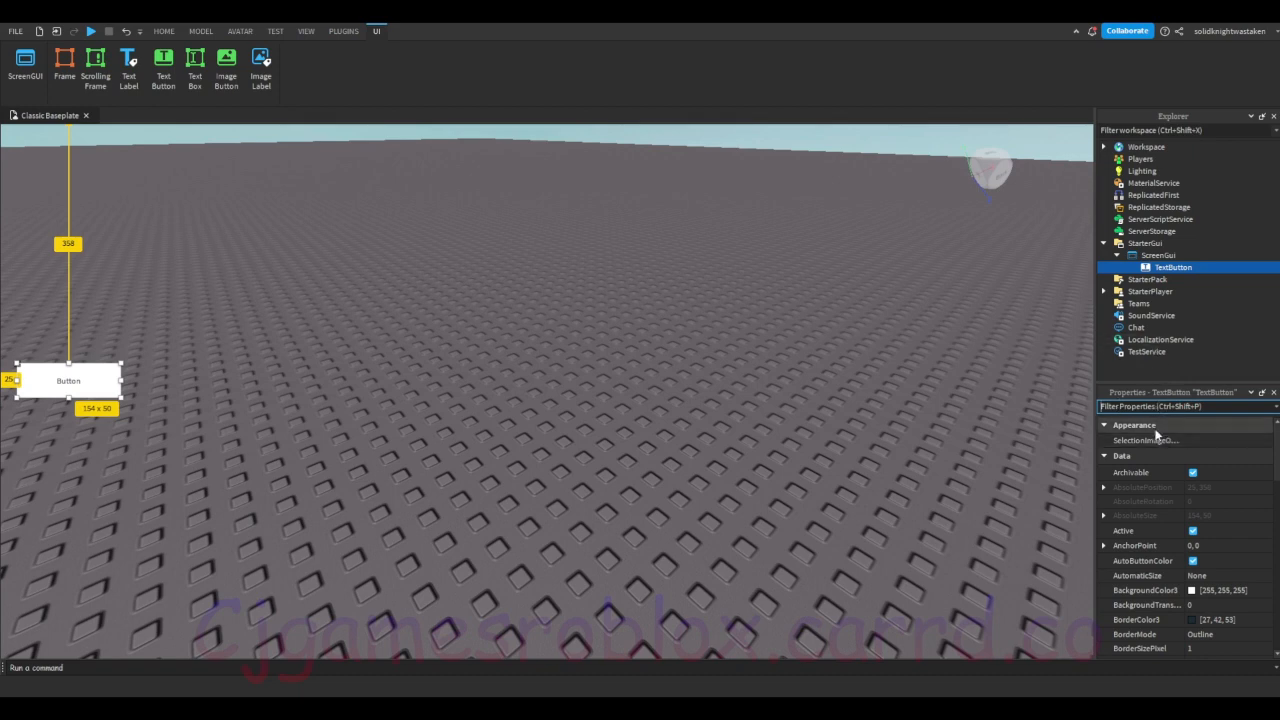
{"action": "left_click", "coordinate": [301, 34]}
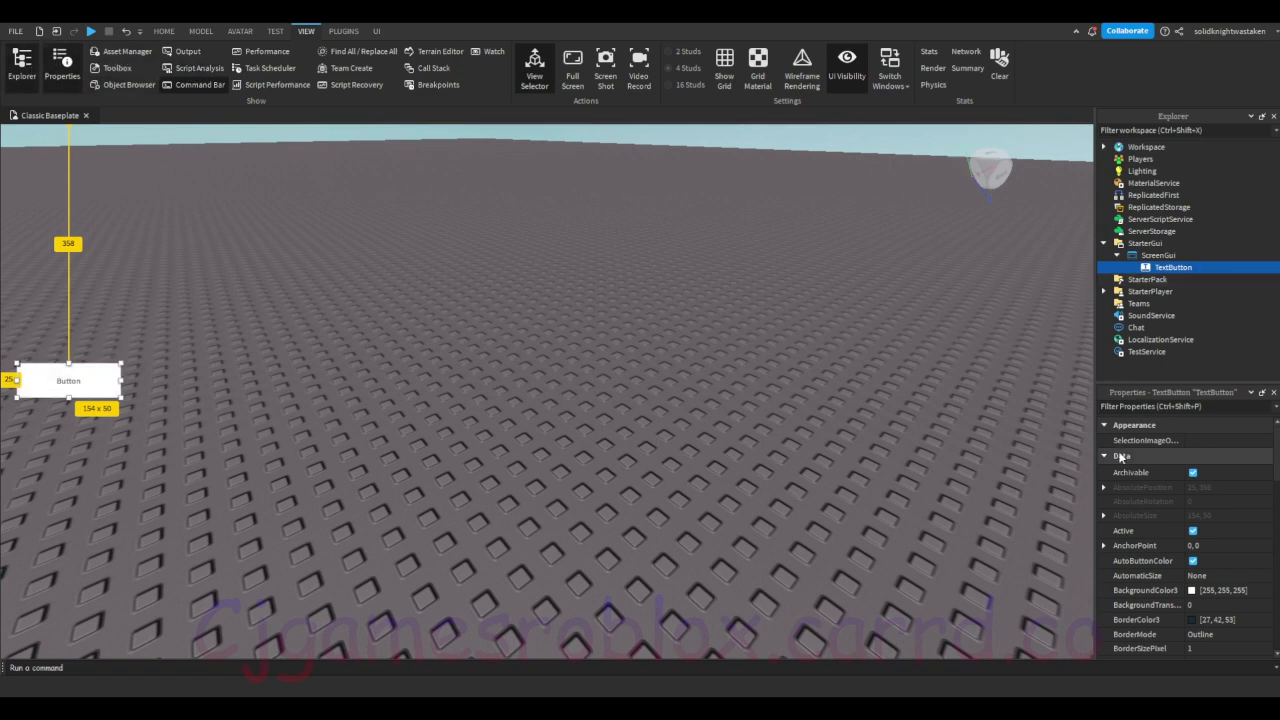
{"action": "left_click", "coordinate": [1130, 405]}
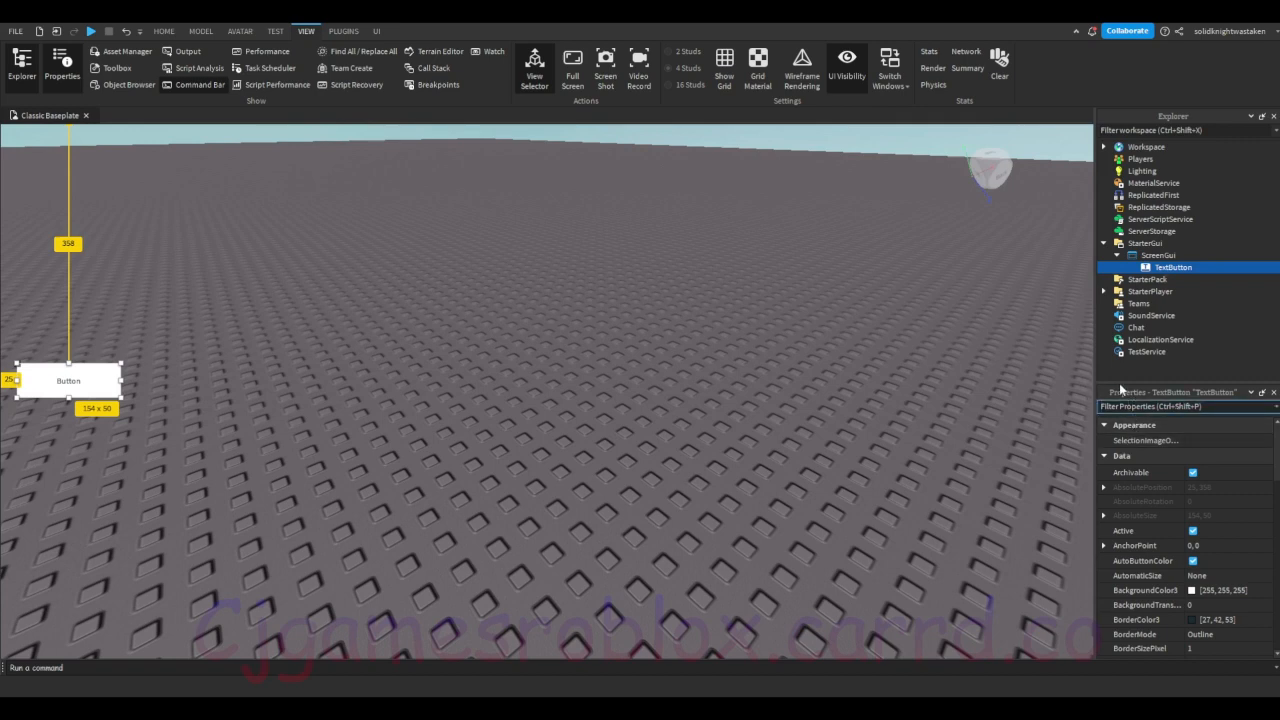
{"action": "type", "text": "text"}
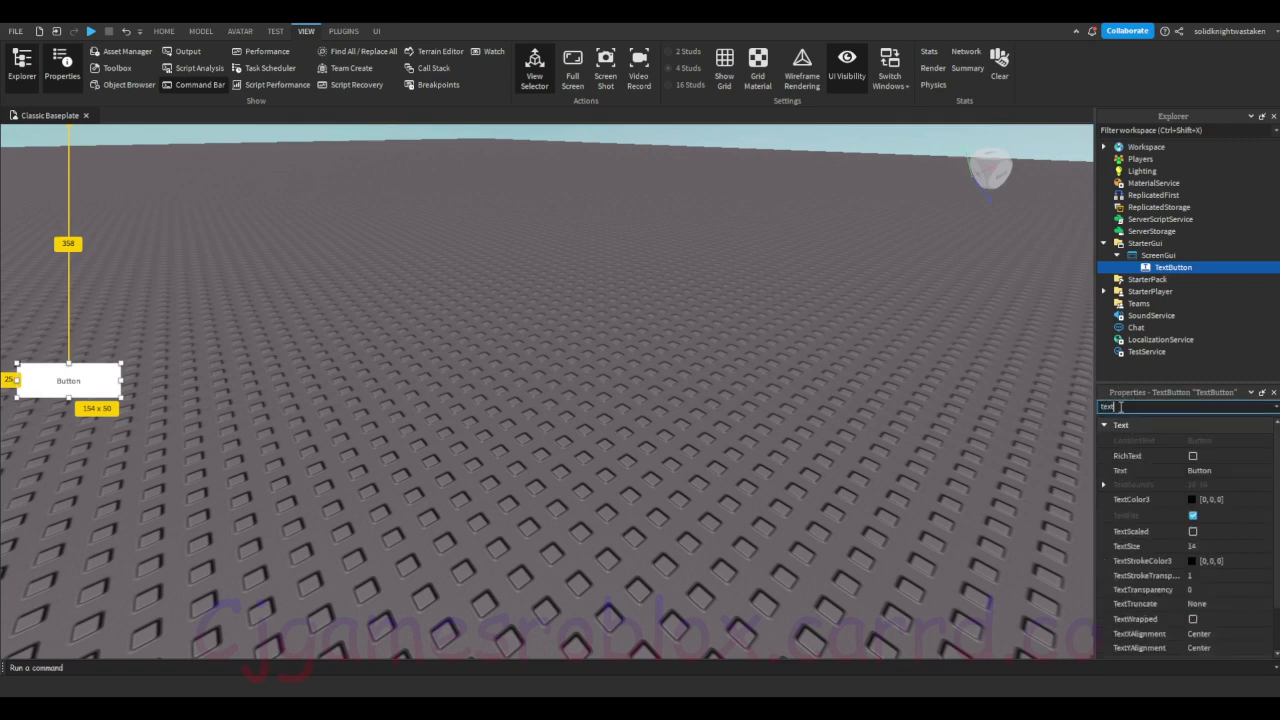
{"action": "left_click", "coordinate": [1206, 470]}
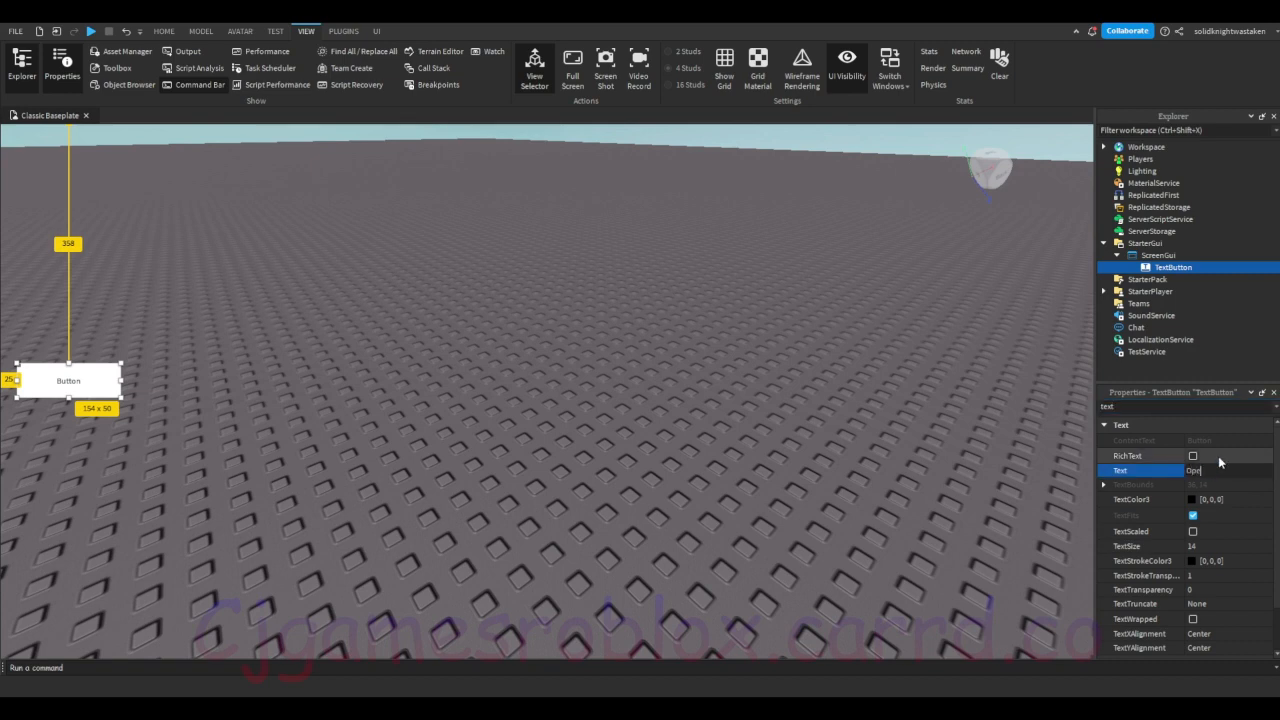
{"action": "type", "text": "Open Frame"}
{"action": "key", "text": "Return"}
{"action": "left_click", "coordinate": [1176, 406]}
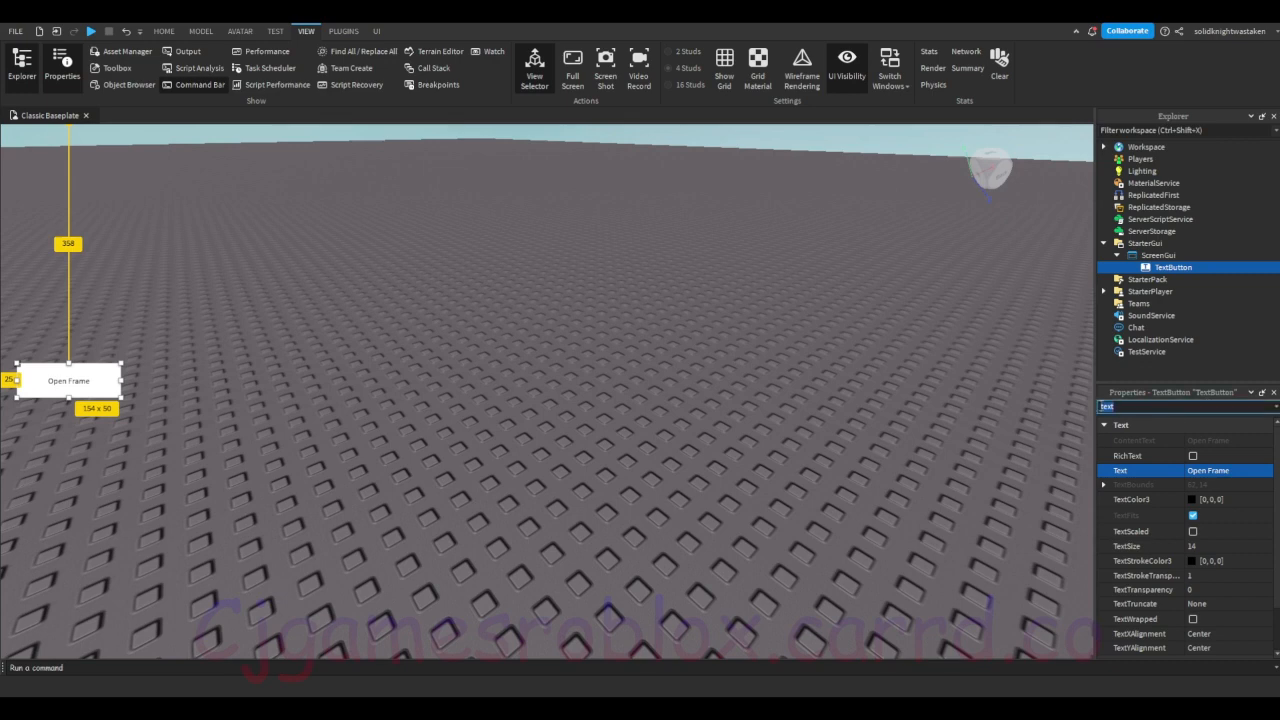
{"action": "key", "text": "BackSpace"}
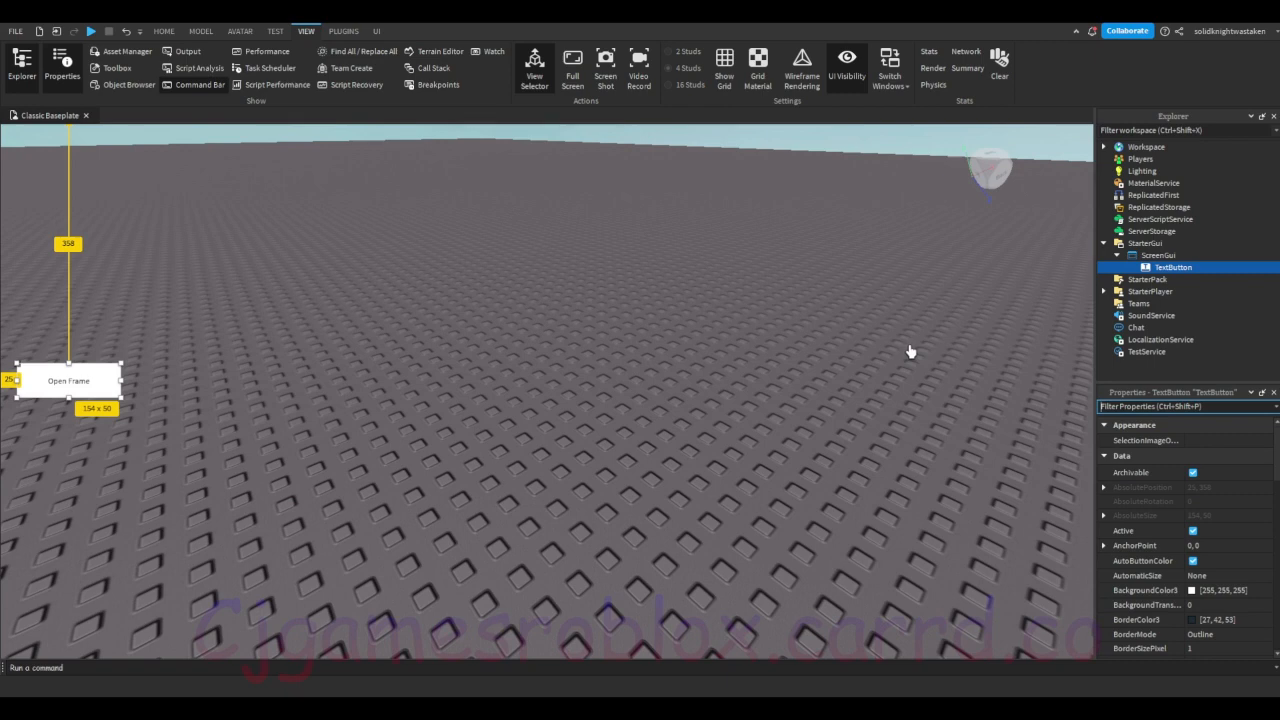
Step: Insert a Frame inside the TextButton and rename the button as Open
{"action": "left_click", "coordinate": [1202, 270]}
{"action": "left_click", "coordinate": [1144, 349]}
{"action": "left_click", "coordinate": [1169, 283]}
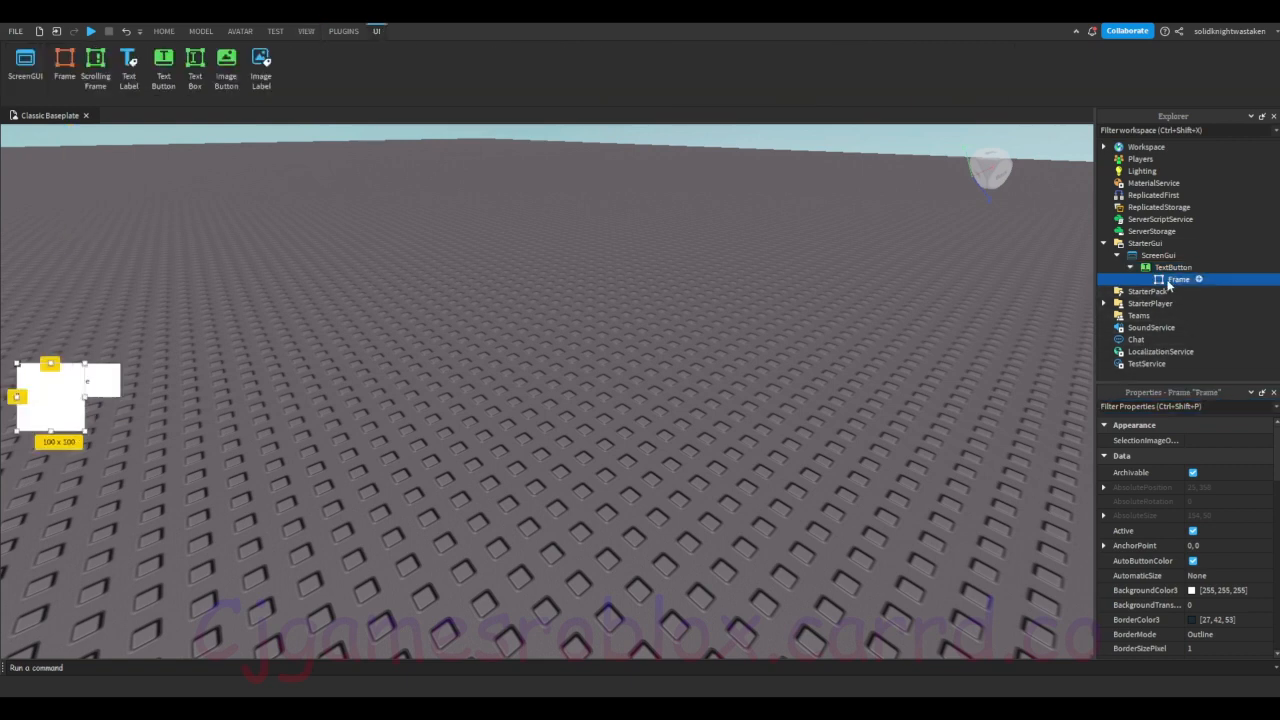
{"action": "left_click", "coordinate": [1172, 268]}
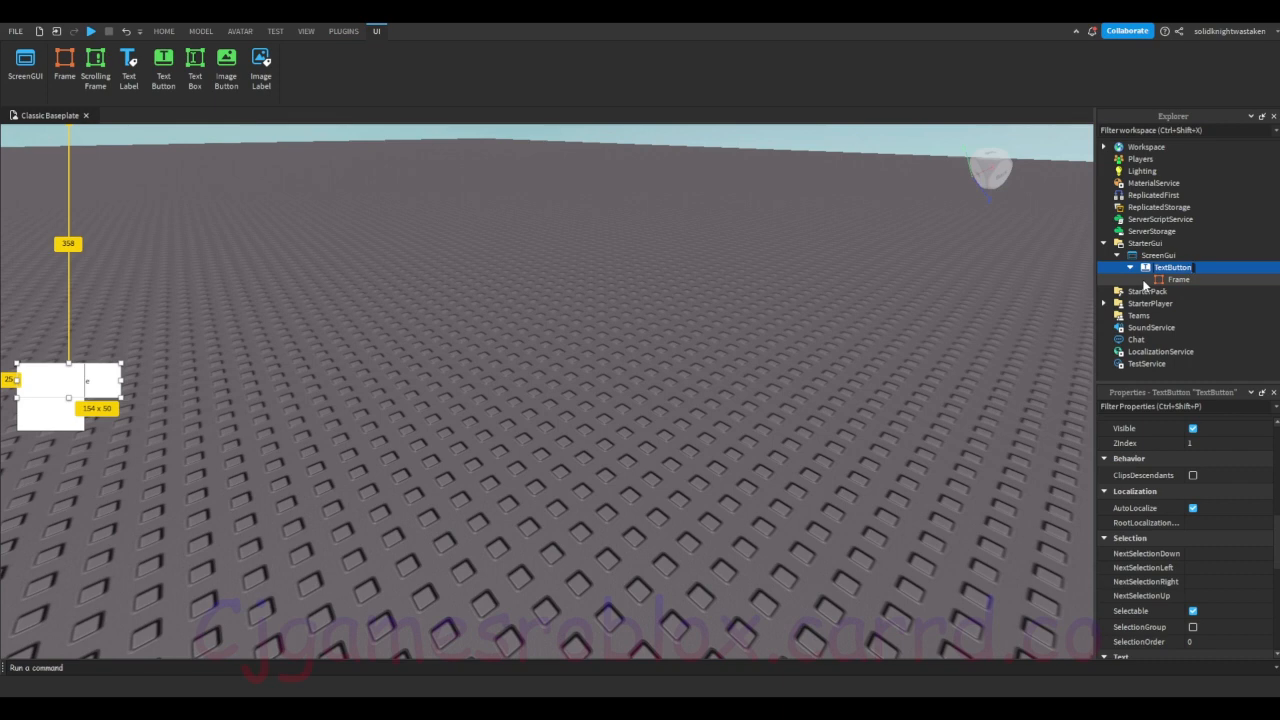
{"action": "type", "text": "Open"}
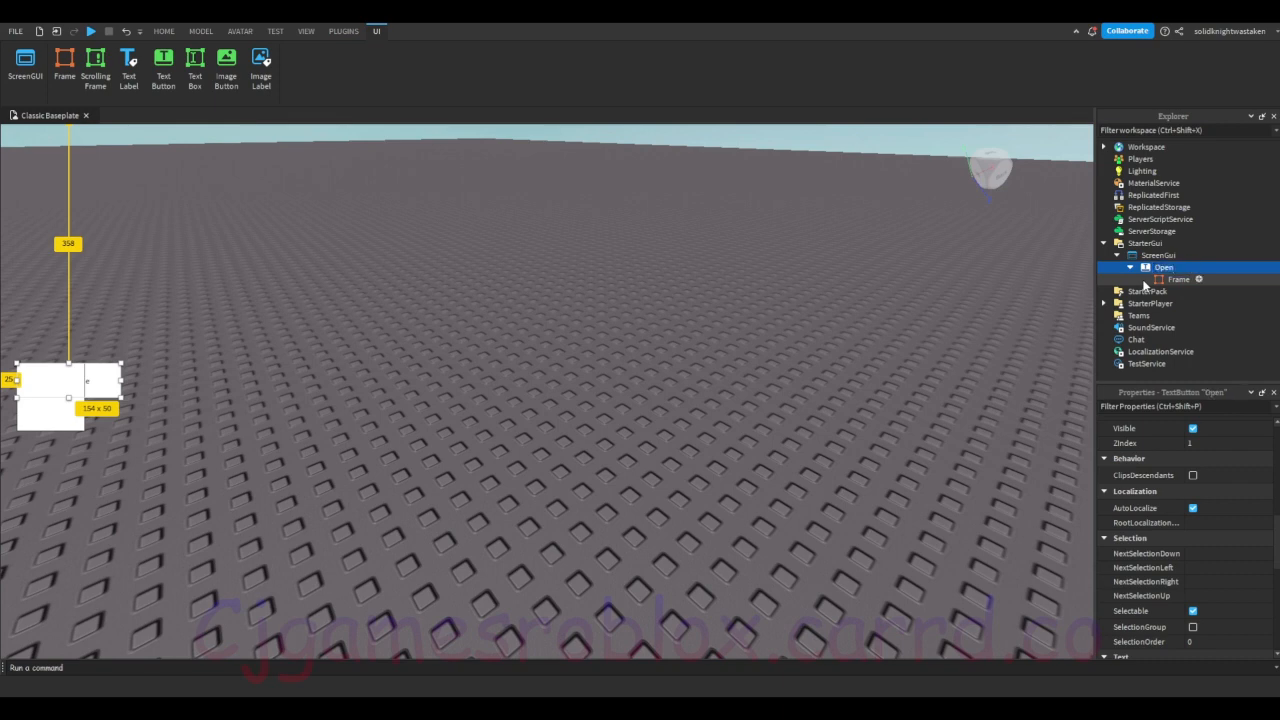
{"action": "left_click", "coordinate": [1178, 280]}
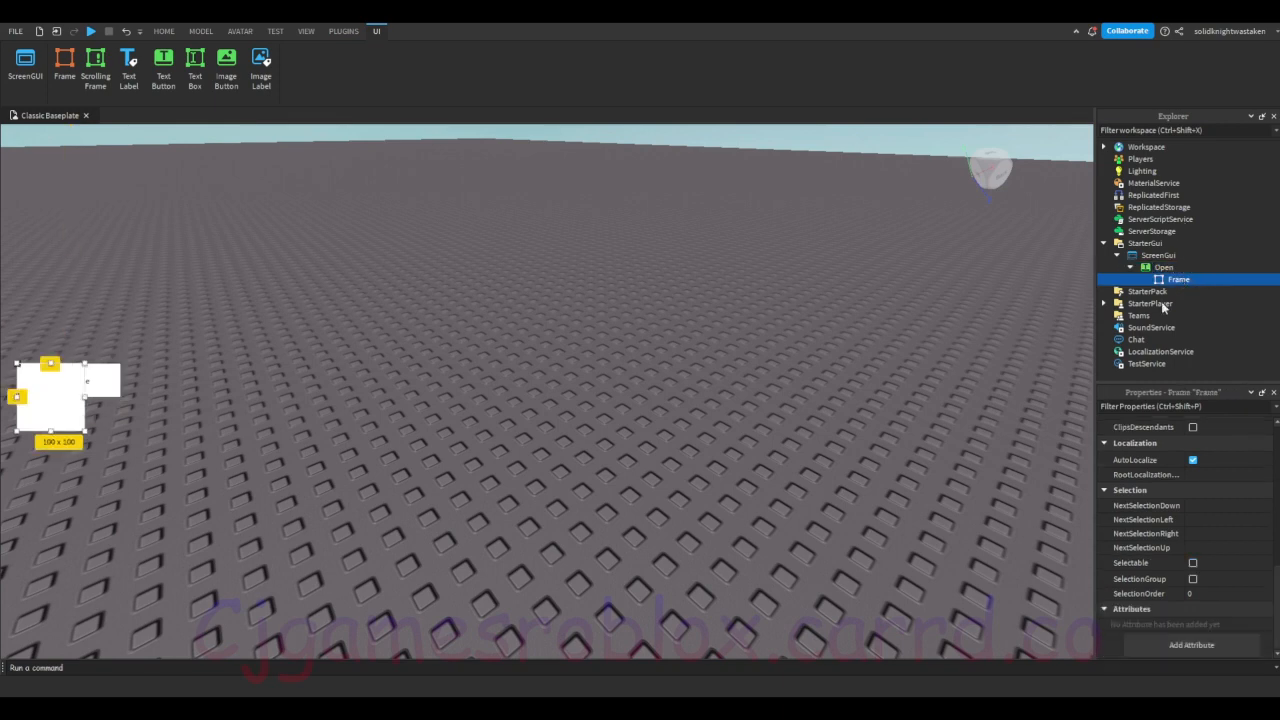
{"action": "key", "text": "F2"}
{"action": "key", "text": "BackSpace"}
{"action": "key", "text": "BackSpace"}
{"action": "type", "text": "me"}
{"action": "key", "text": "Return"}
Step: Move the Frame to the middle of the game view and enlarge it to about 659 x 566
{"action": "left_click_drag", "start_coordinate": [66, 403], "coordinate": [806, 580]}
{"action": "left_click_drag", "start_coordinate": [751, 534], "coordinate": [766, 457]}
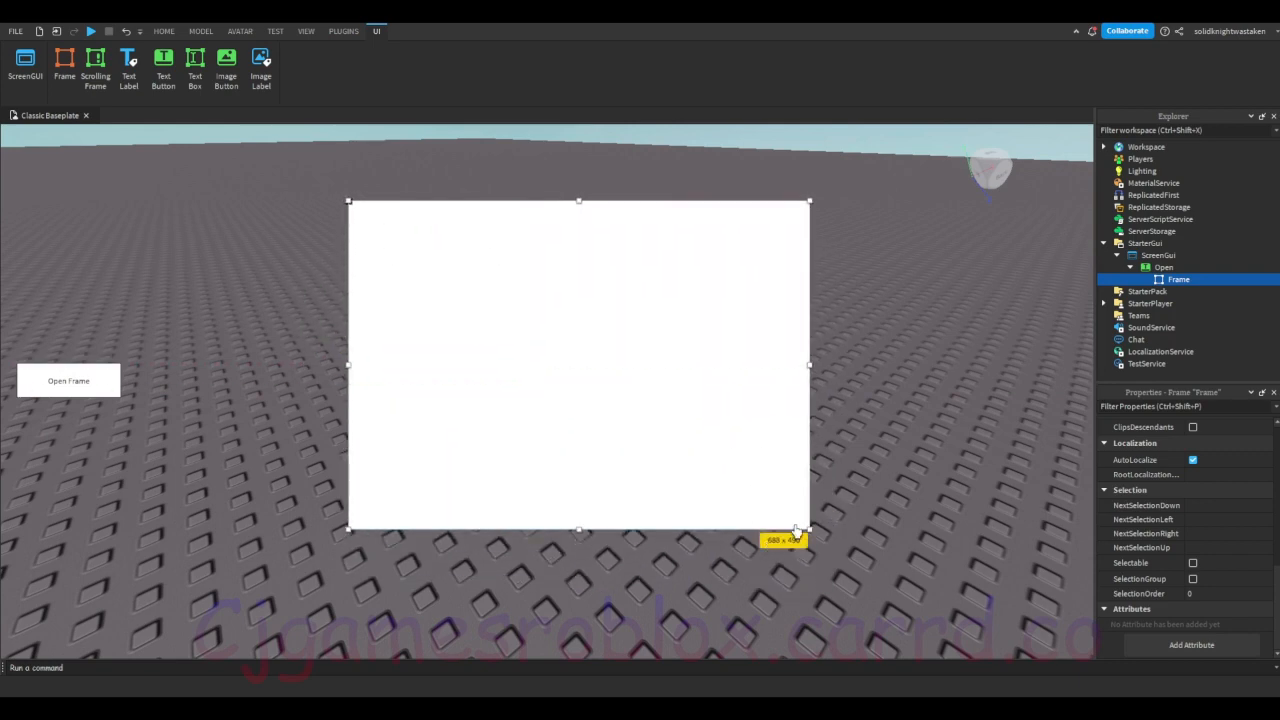
{"action": "left_click_drag", "start_coordinate": [796, 530], "coordinate": [791, 580]}
{"action": "left_click_drag", "start_coordinate": [570, 479], "coordinate": [626, 491]}
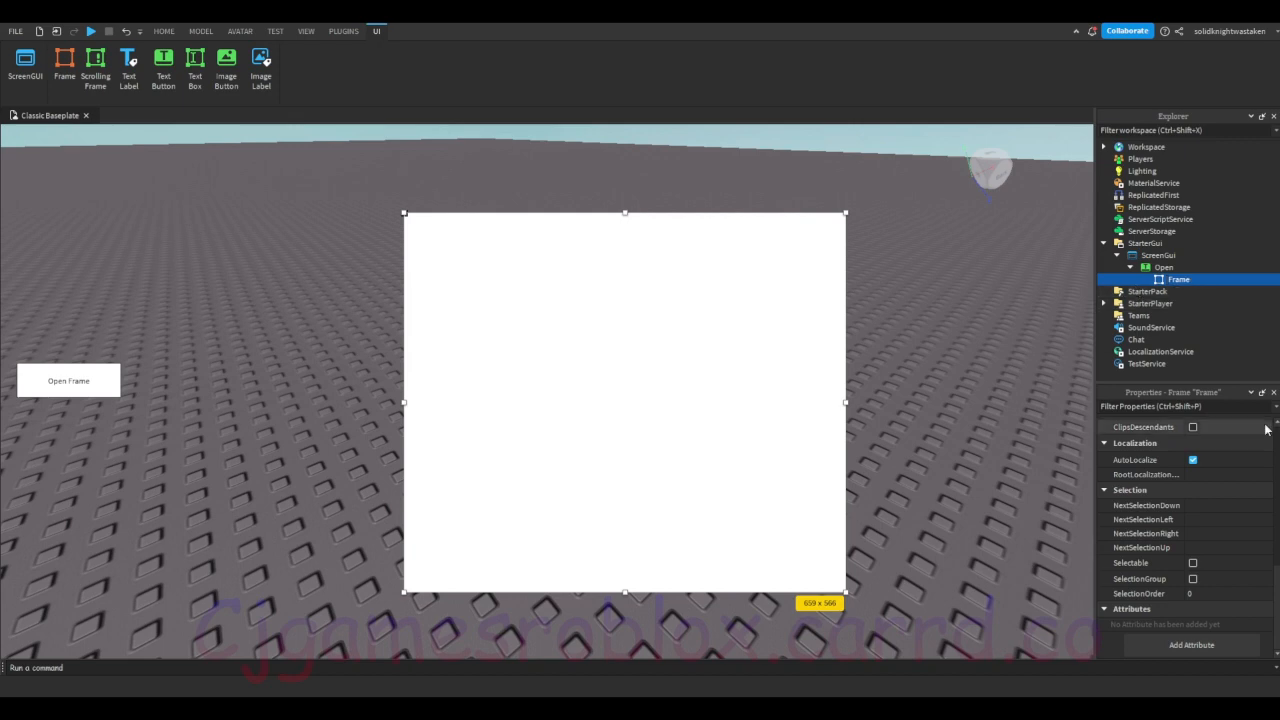
Step: Filter the Frame's properties by "visi" and turn off its Visible property
{"action": "left_click", "coordinate": [1160, 283]}
{"action": "left_click", "coordinate": [1164, 267]}
{"action": "left_click", "coordinate": [1176, 279]}
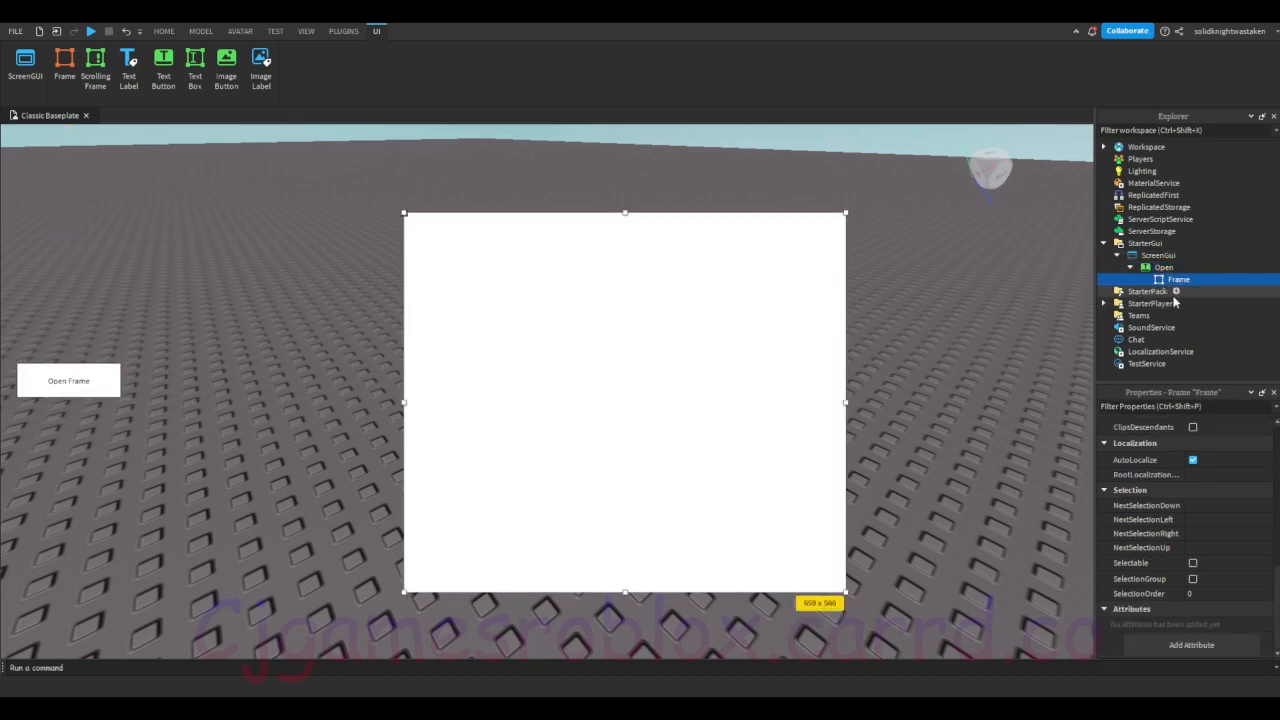
{"action": "left_click", "coordinate": [1142, 406]}
{"action": "type", "text": "visi"}
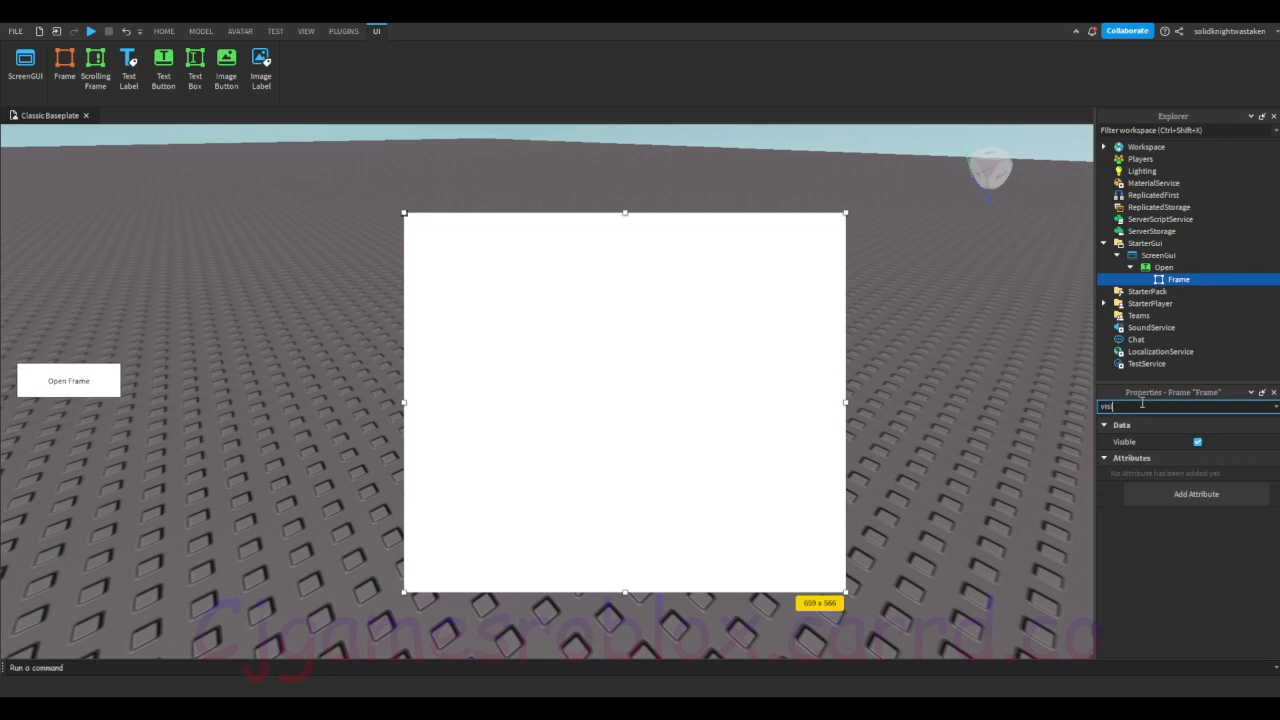
{"action": "left_click", "coordinate": [1197, 442]}
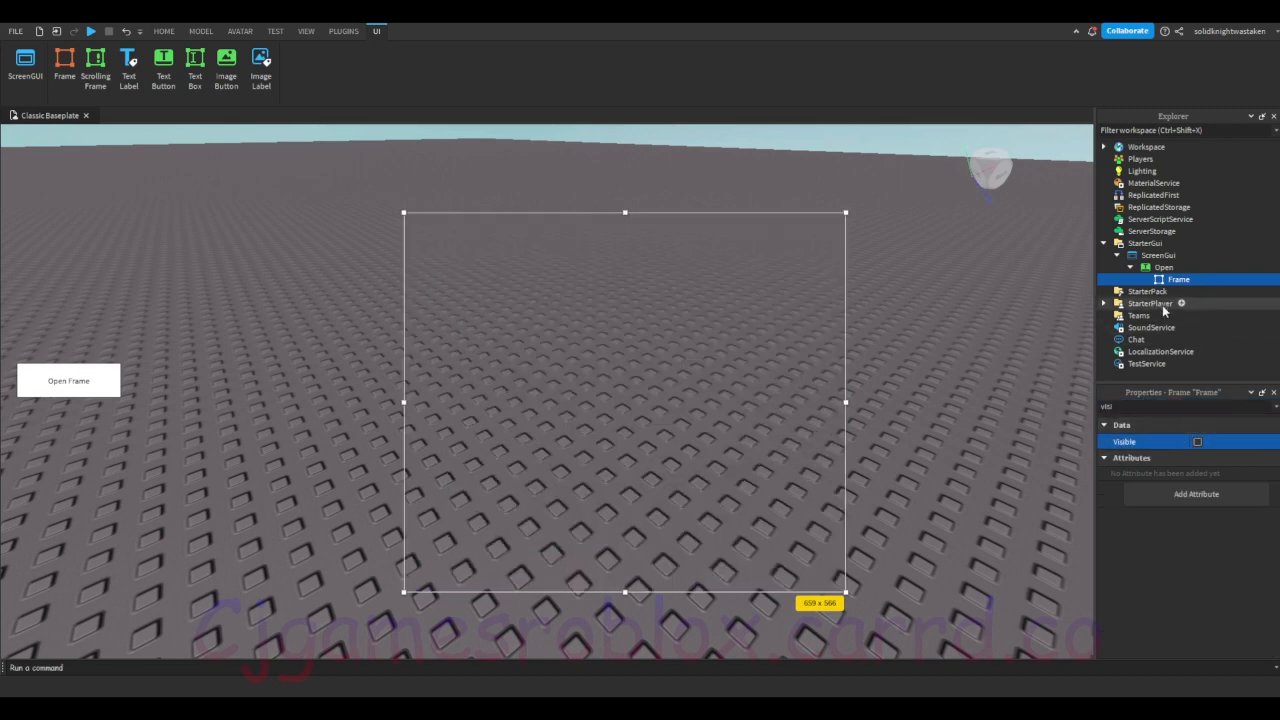
Step: Insert a Script inside the Open button
{"action": "left_click", "coordinate": [1176, 267]}
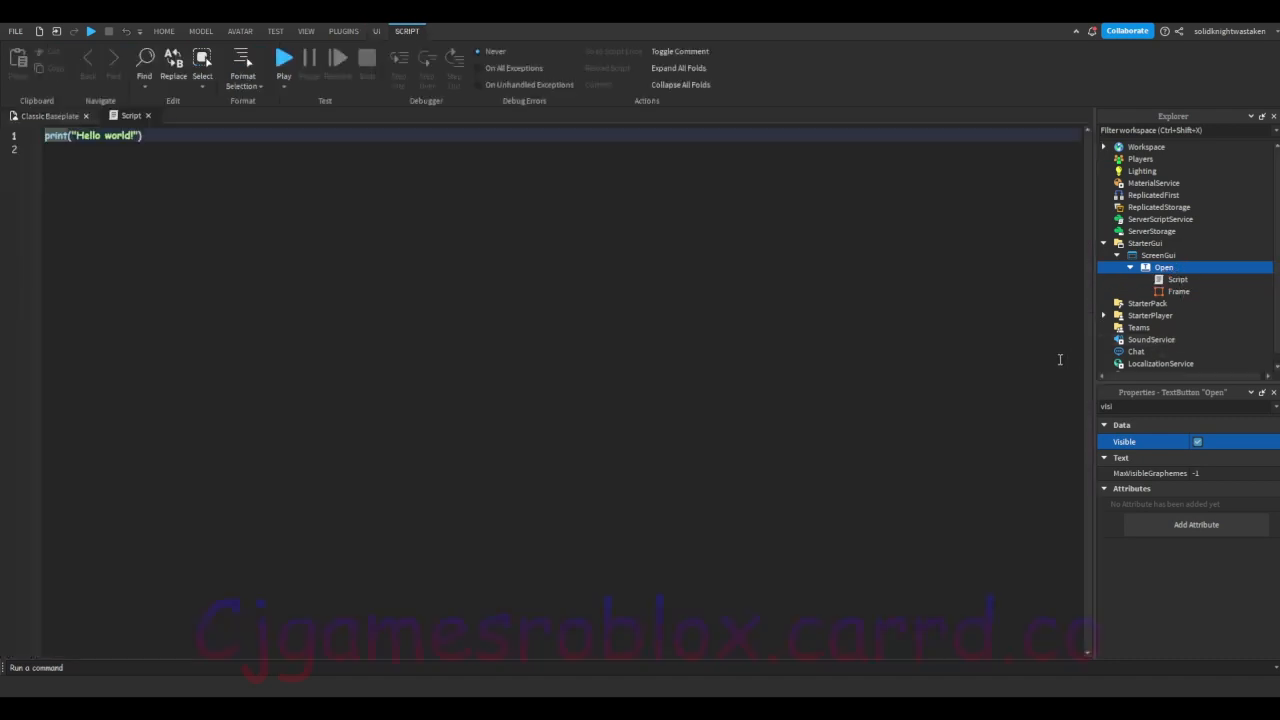
Step: Replace the default code in the Open button's script with local frame = script.Parent.Frame
{"action": "key", "text": "ctrl+a"}
{"action": "key", "text": "BackSpace"}
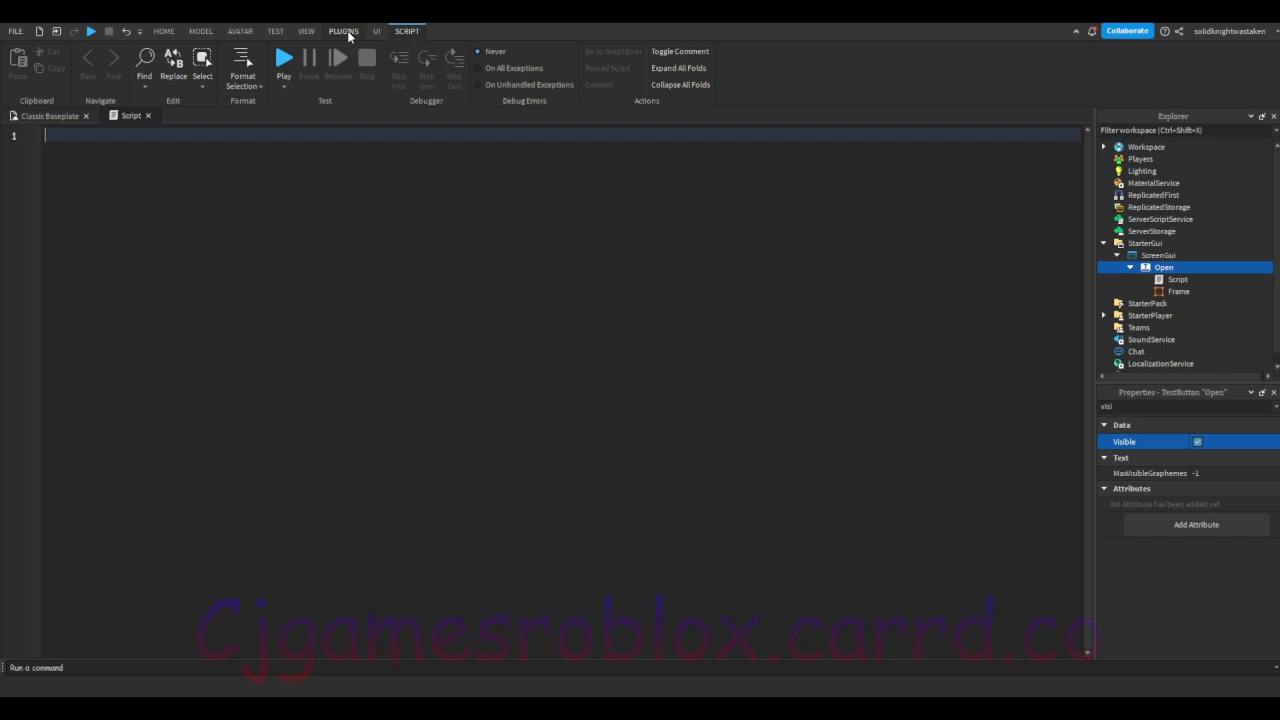
{"action": "key", "text": "BackSpace"}
{"action": "type", "text": "al frame = script.Parent.Frame"}
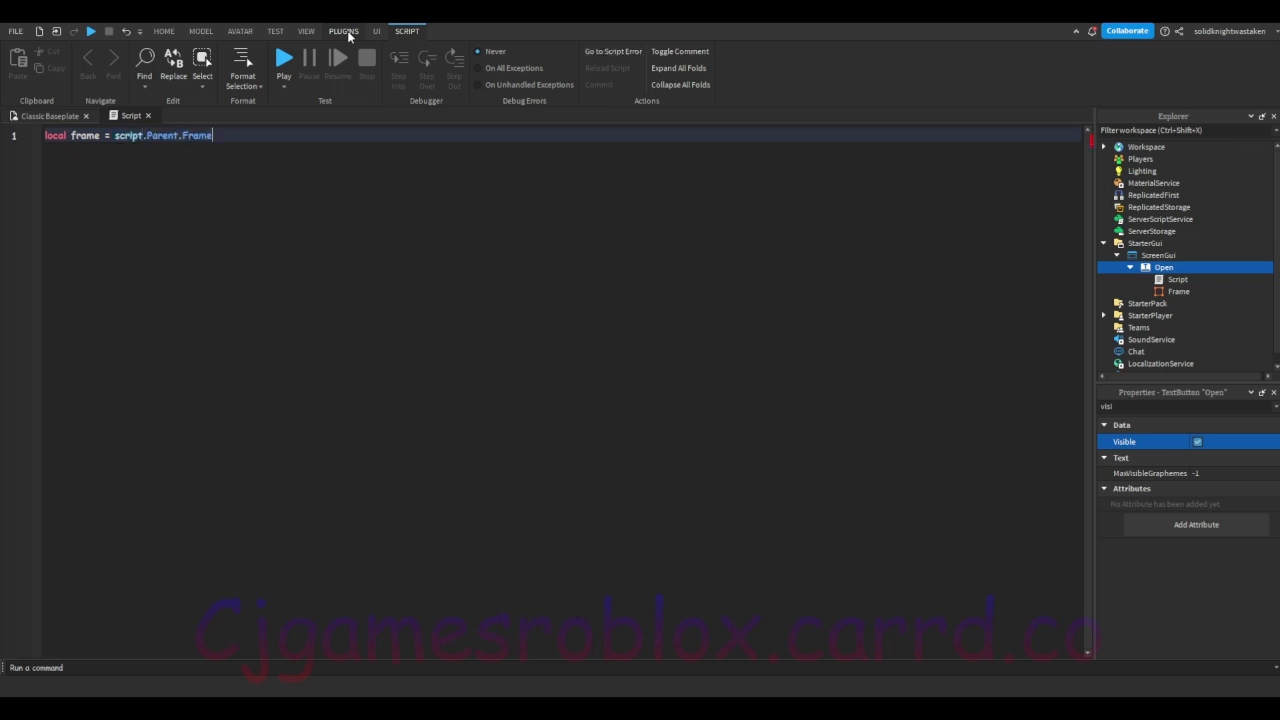
{"action": "left_click", "coordinate": [1158, 282]}
{"action": "left_click", "coordinate": [1156, 270]}
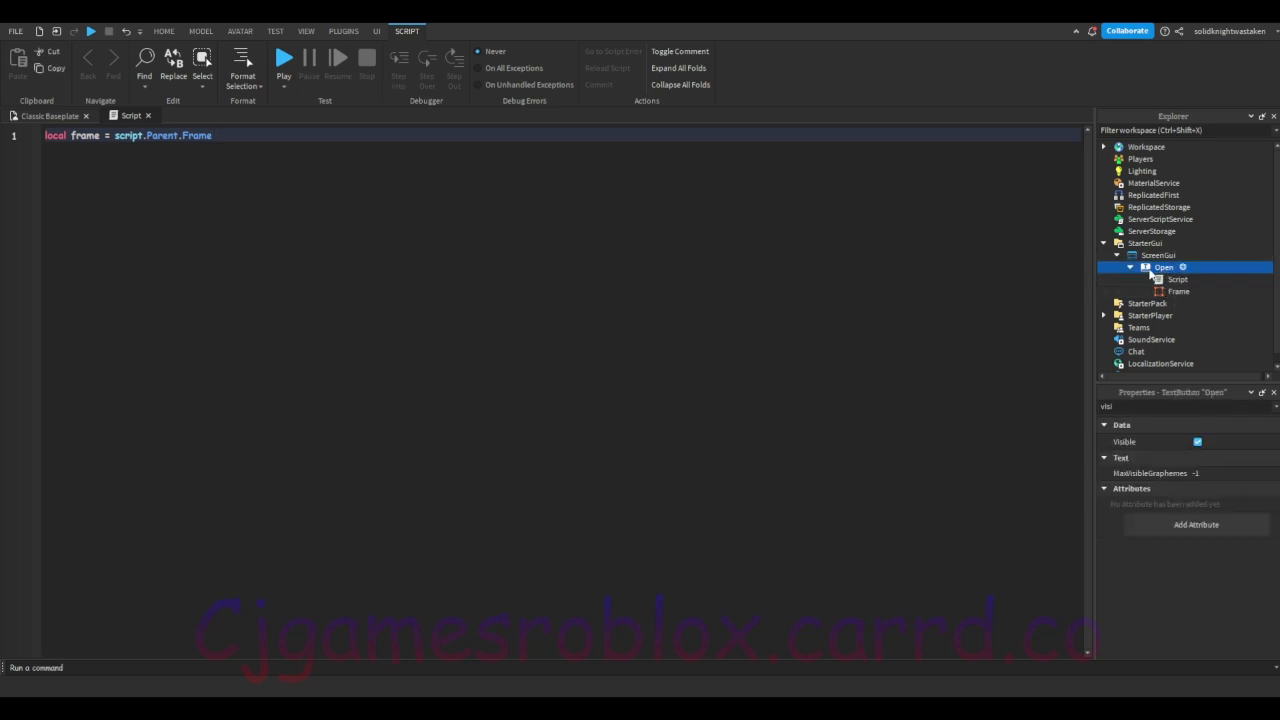
{"action": "left_click", "coordinate": [1170, 292]}
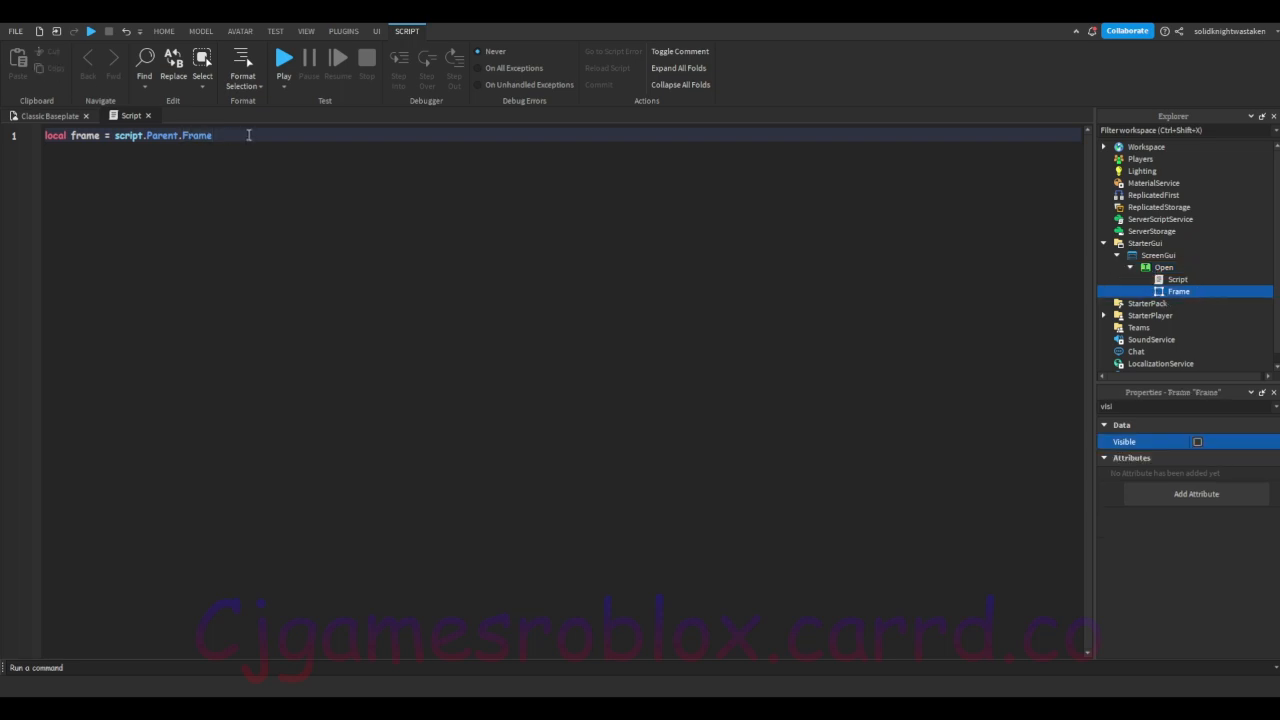
Step: Add a second line to the script declaring local open = script.Parent
{"action": "key", "text": "Return"}
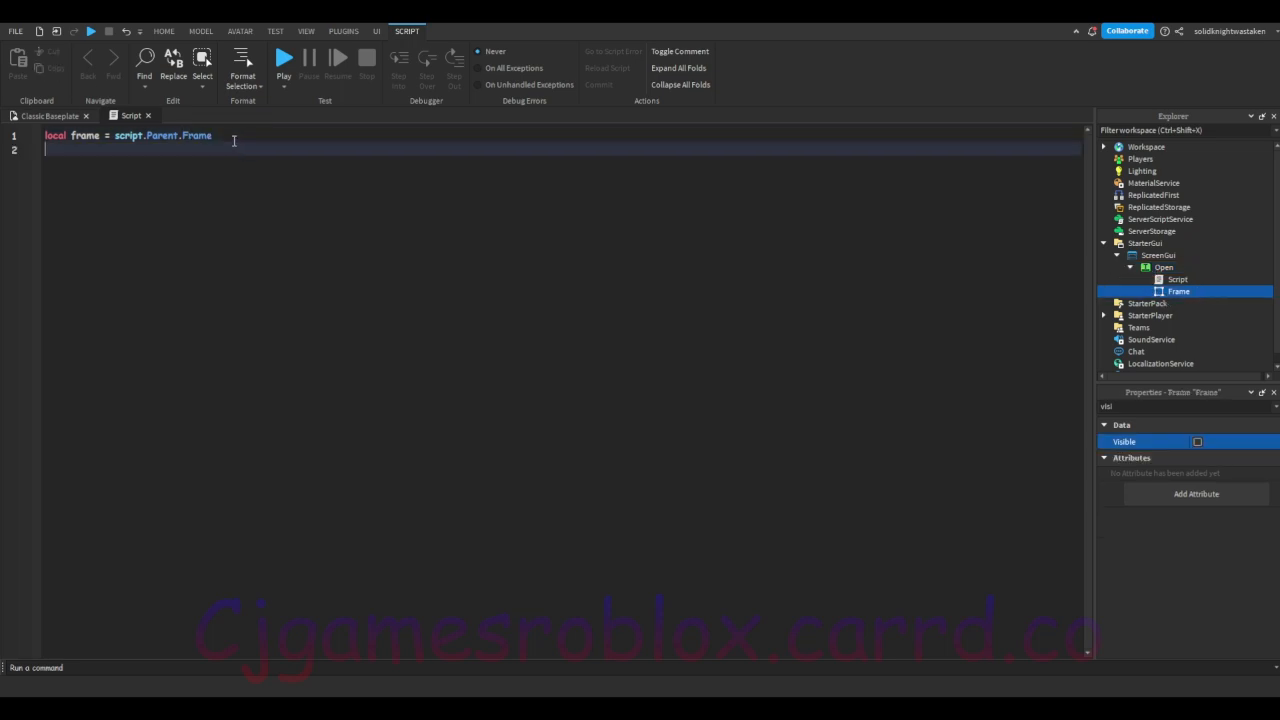
{"action": "type", "text": "local open = script.Parent"}
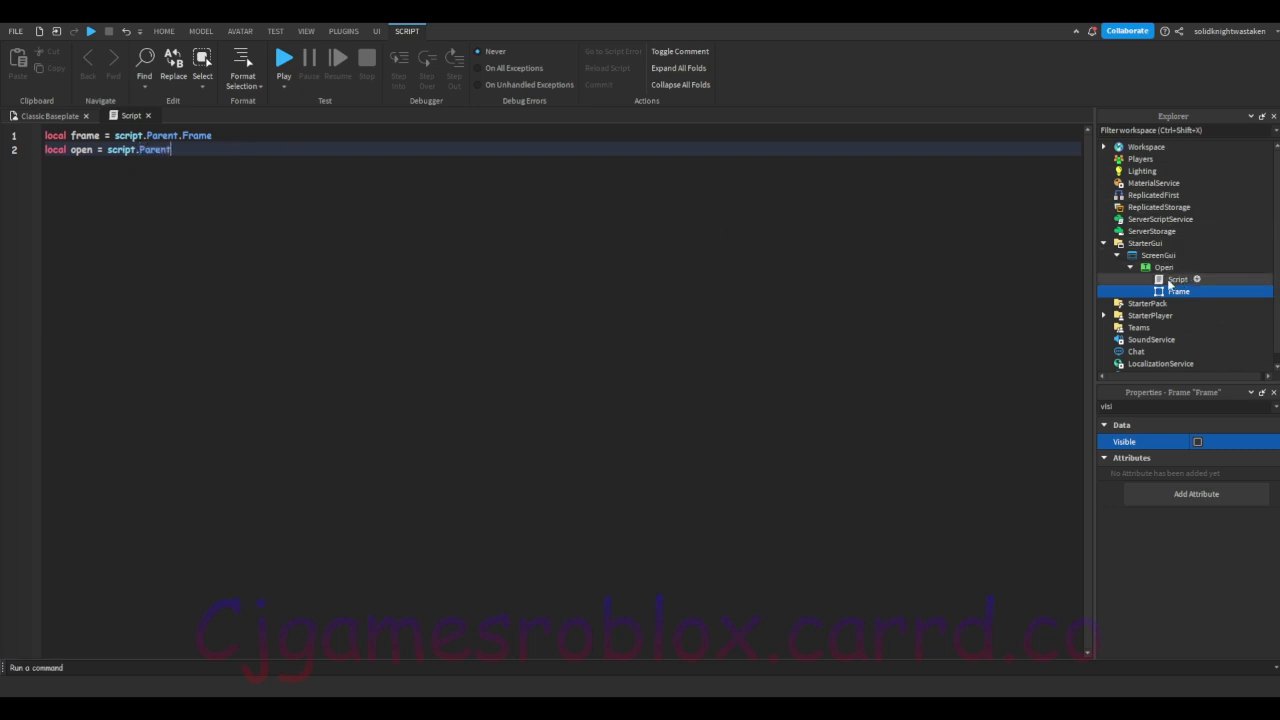
{"action": "left_click", "coordinate": [1150, 279]}
{"action": "left_click", "coordinate": [1145, 269]}
{"action": "left_click", "coordinate": [321, 184]}
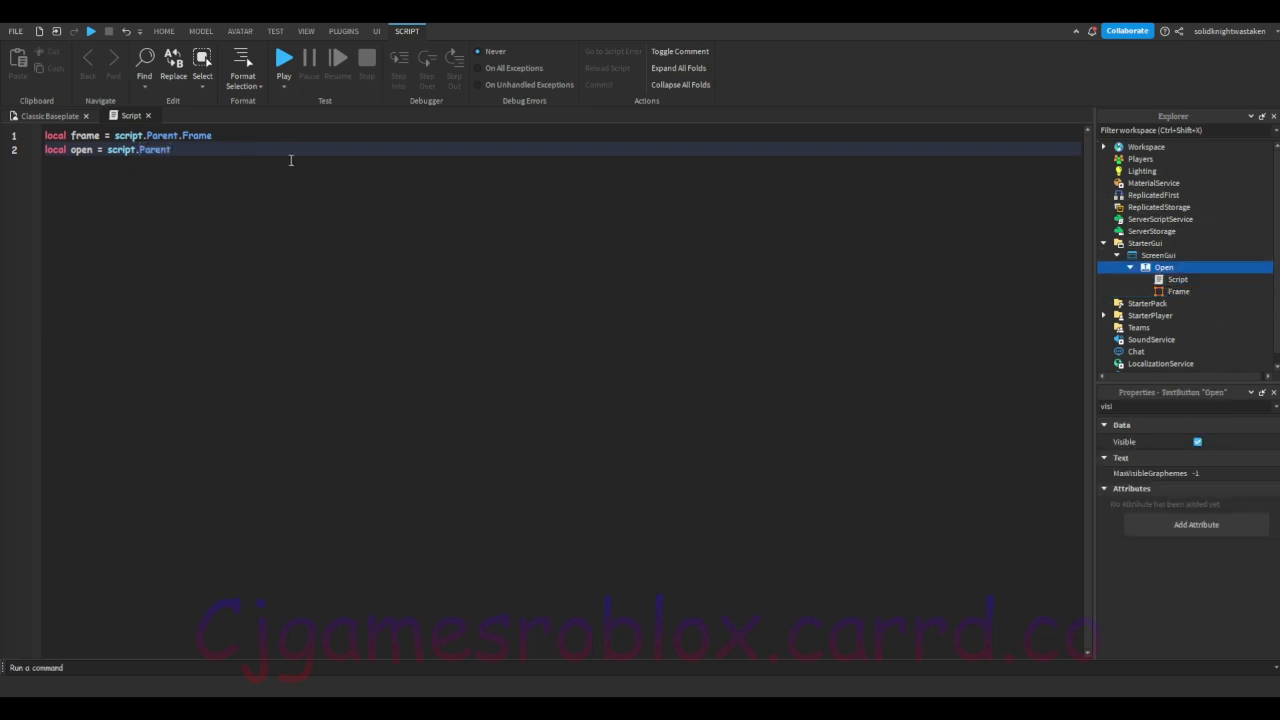
Step: Connect a function to open.MouseButton1Click that sets frame.Visible = true
{"action": "key", "text": "Return"}
{"action": "key", "text": "Return"}
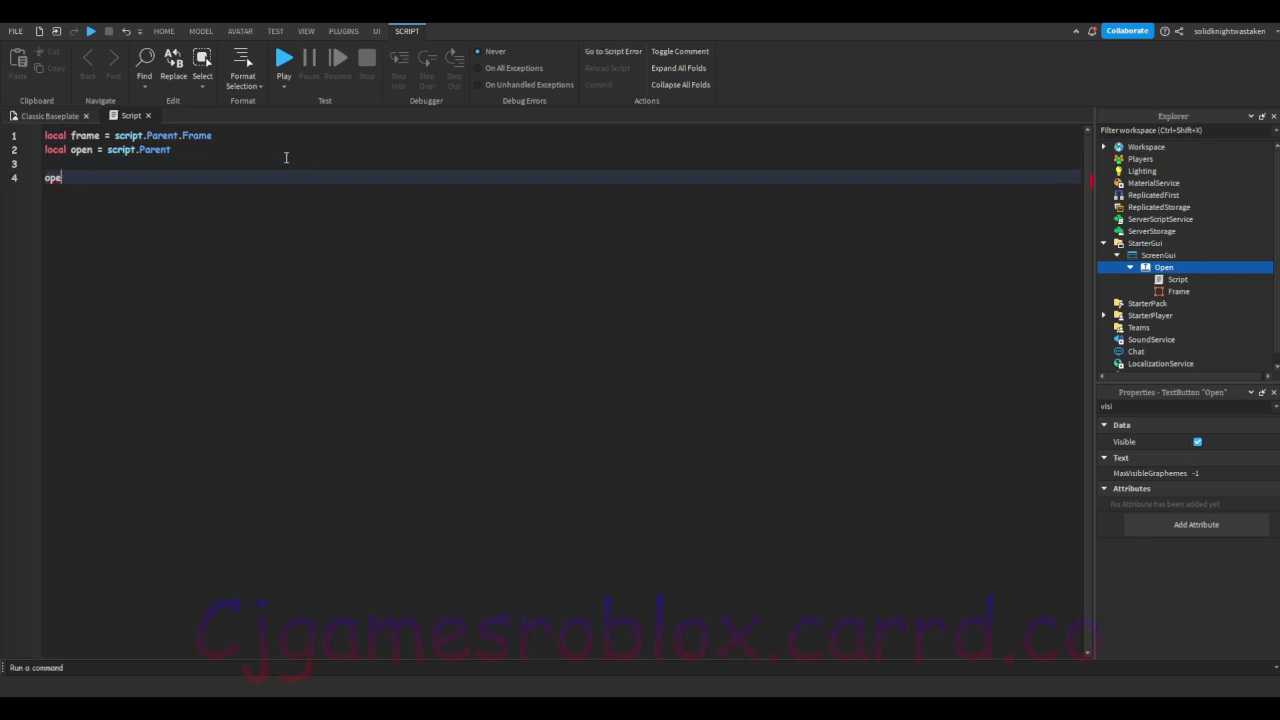
{"action": "type", "text": "ouseButton1Click"}
{"action": "double_click", "coordinate": [56, 179]}
{"action": "double_click", "coordinate": [112, 177]}
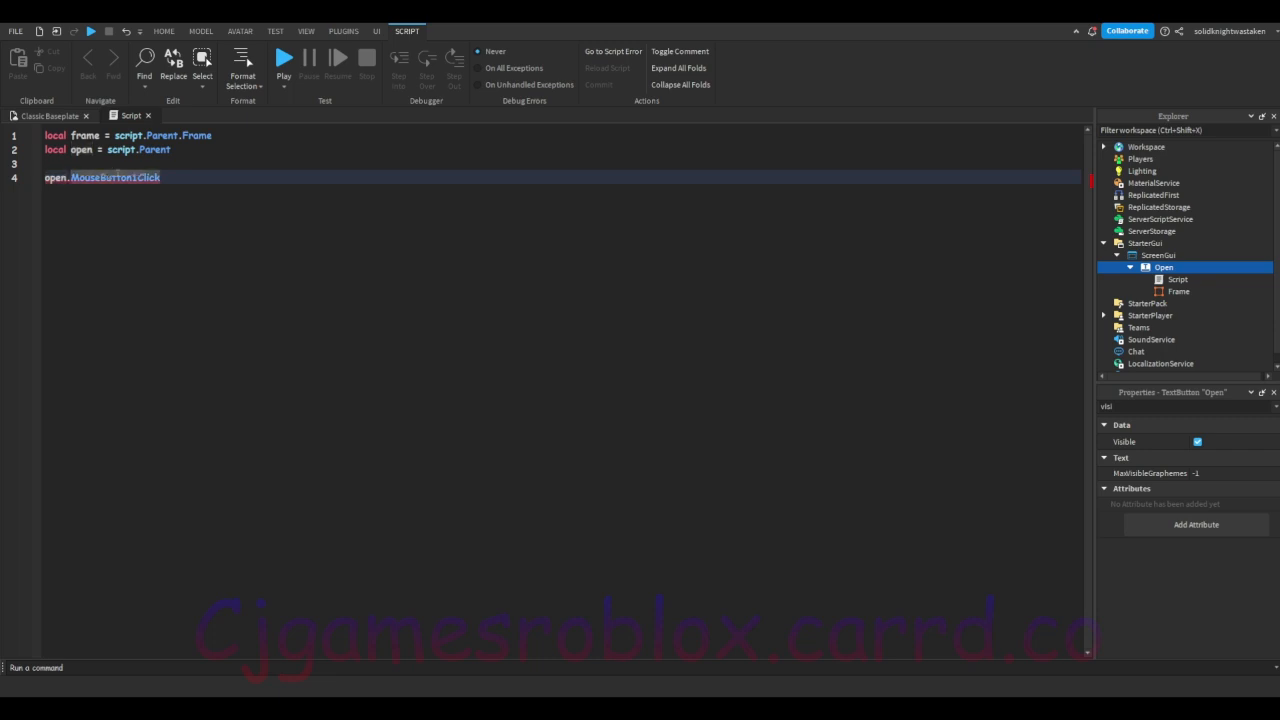
{"action": "left_click", "coordinate": [168, 174]}
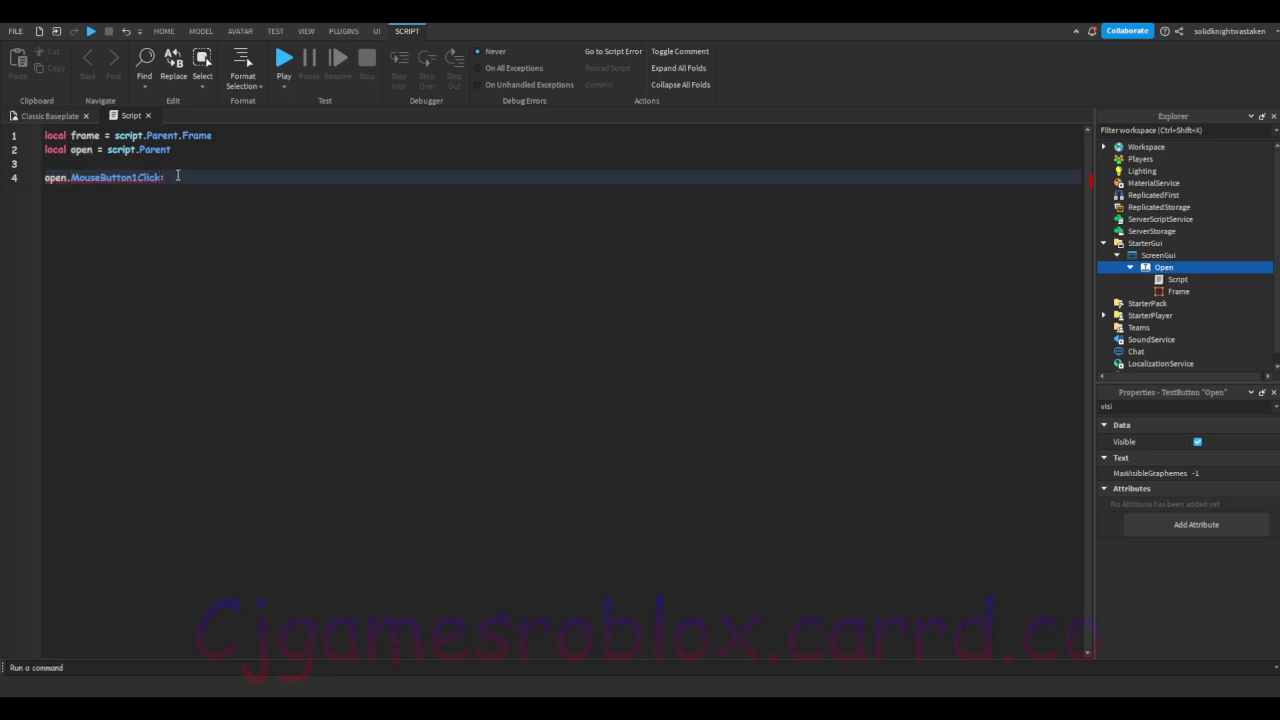
{"action": "type", "text": "Connect(function("}
{"action": "key", "text": "Return"}
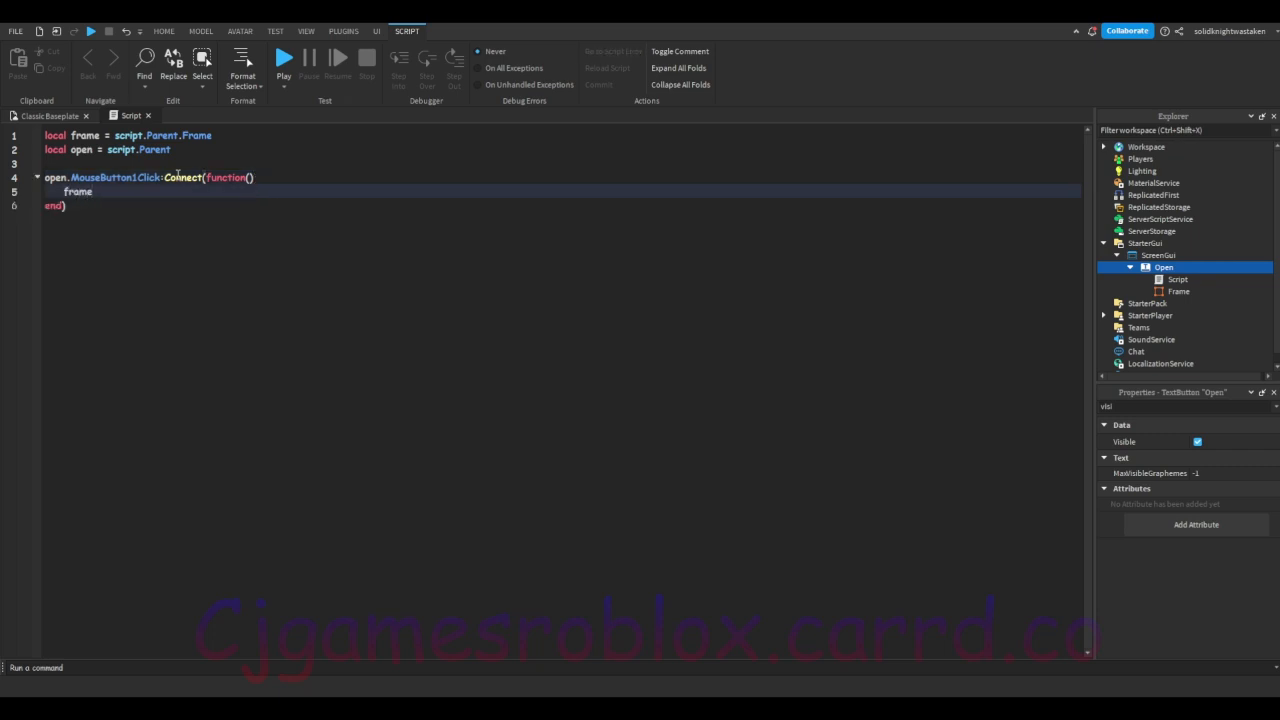
{"action": "type", "text": "frame.Visible = true"}
Step: Switch the Frame's Visible property on and back off in the Classic Baseplate view, and clear the properties filter
{"action": "left_click", "coordinate": [45, 116]}
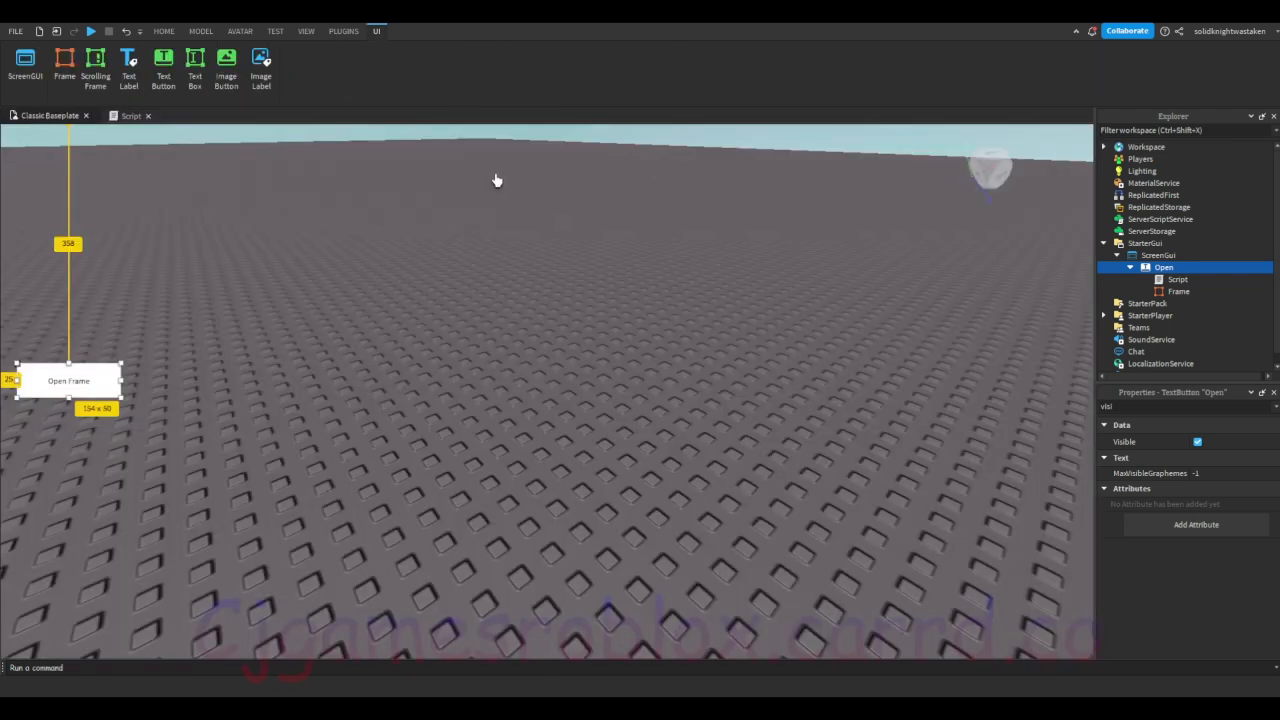
{"action": "left_click", "coordinate": [1172, 291]}
{"action": "left_click", "coordinate": [1198, 441]}
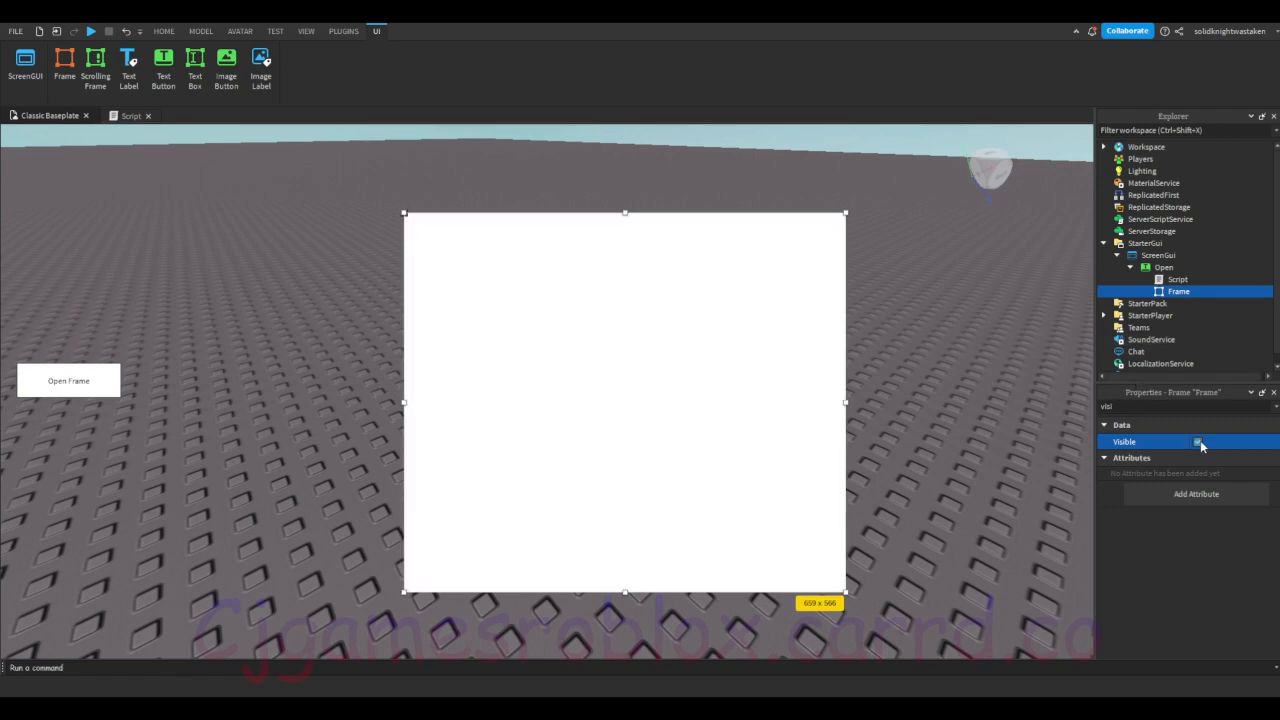
{"action": "left_click", "coordinate": [1198, 441]}
{"action": "key", "text": "BackSpace"}
{"action": "key", "text": "BackSpace"}
{"action": "key", "text": "BackSpace"}
{"action": "key", "text": "BackSpace"}
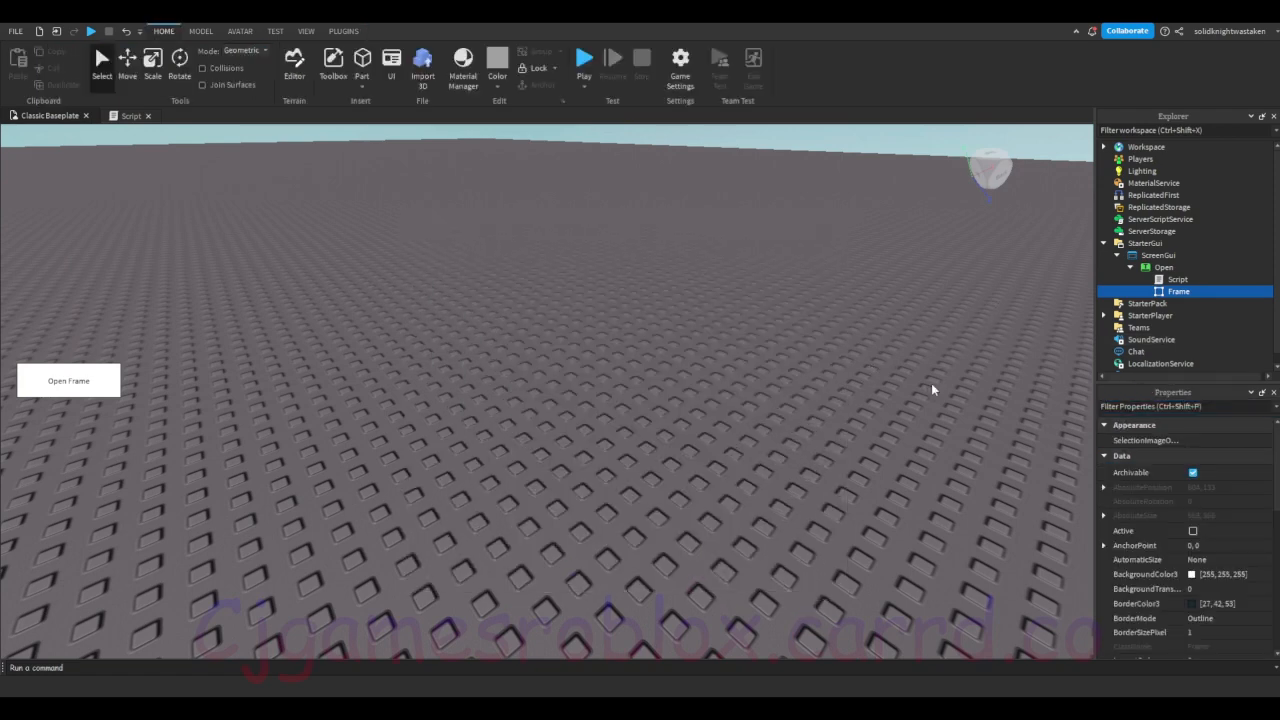
Step: Close the script and playtest the game, using the Open Frame button once before stopping the test
{"action": "double_click", "coordinate": [1178, 279]}
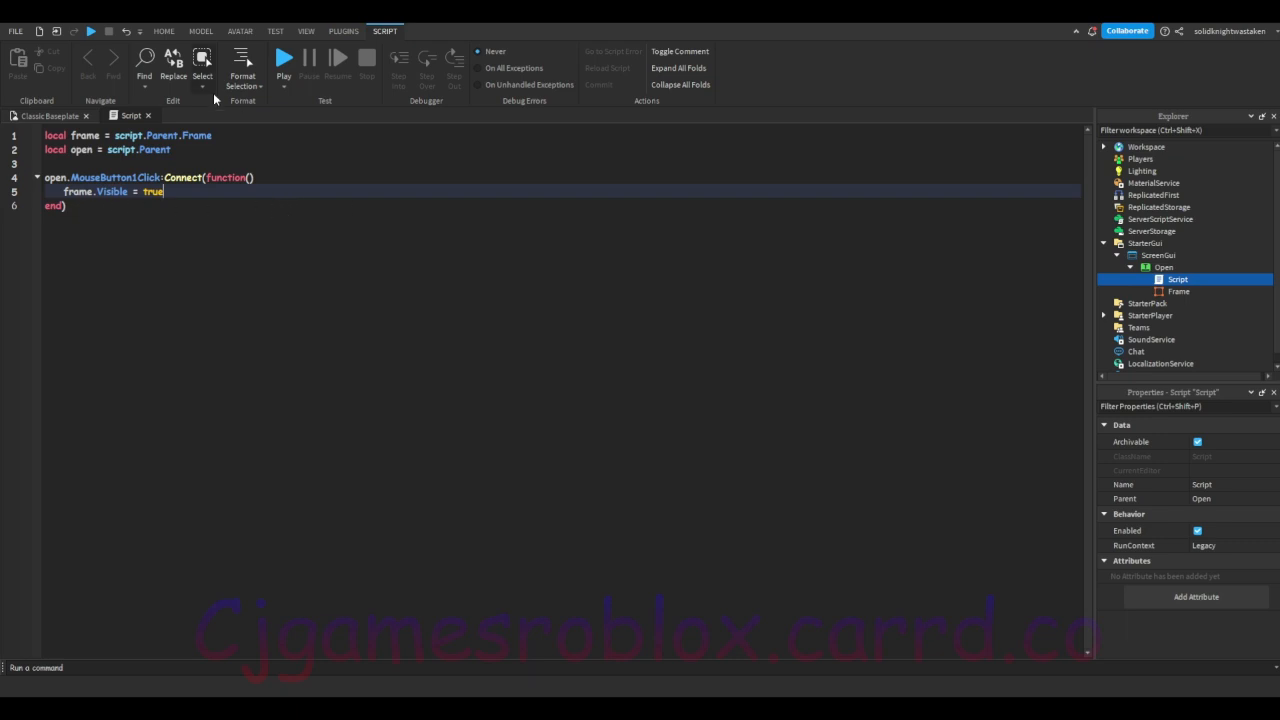
{"action": "left_click", "coordinate": [149, 115]}
{"action": "left_click", "coordinate": [582, 57]}
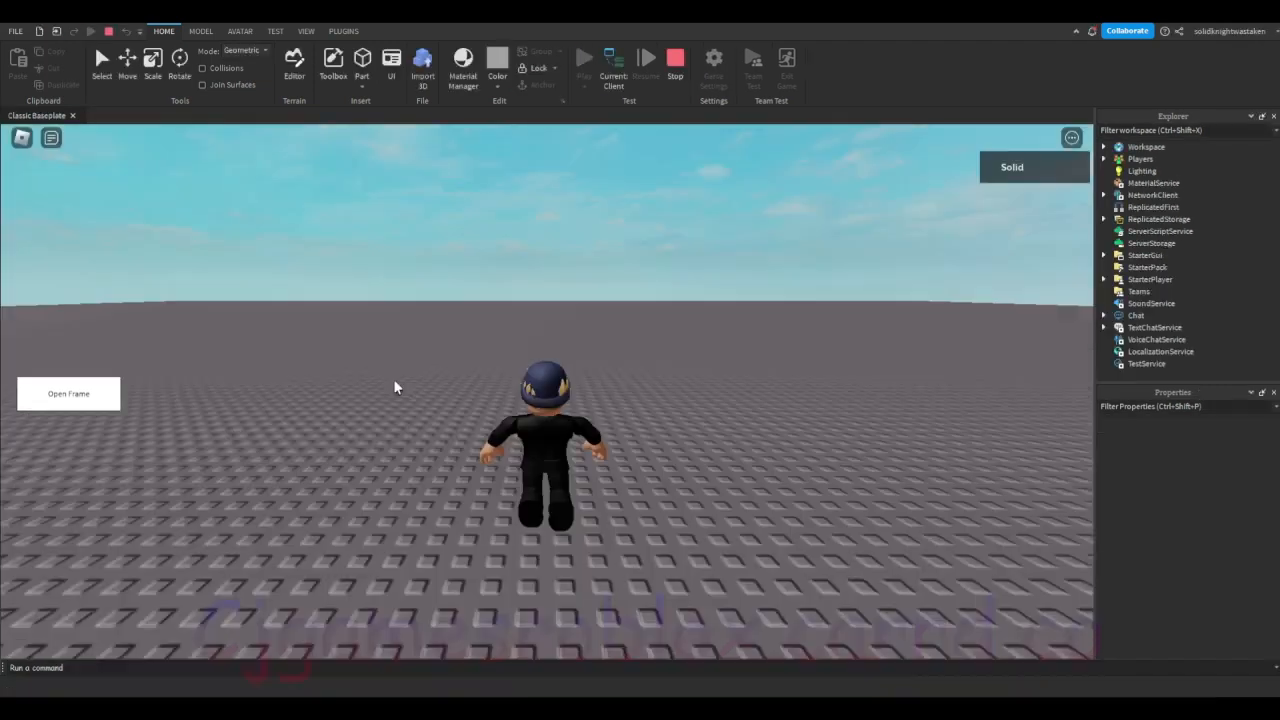
{"action": "key", "text": "d"}
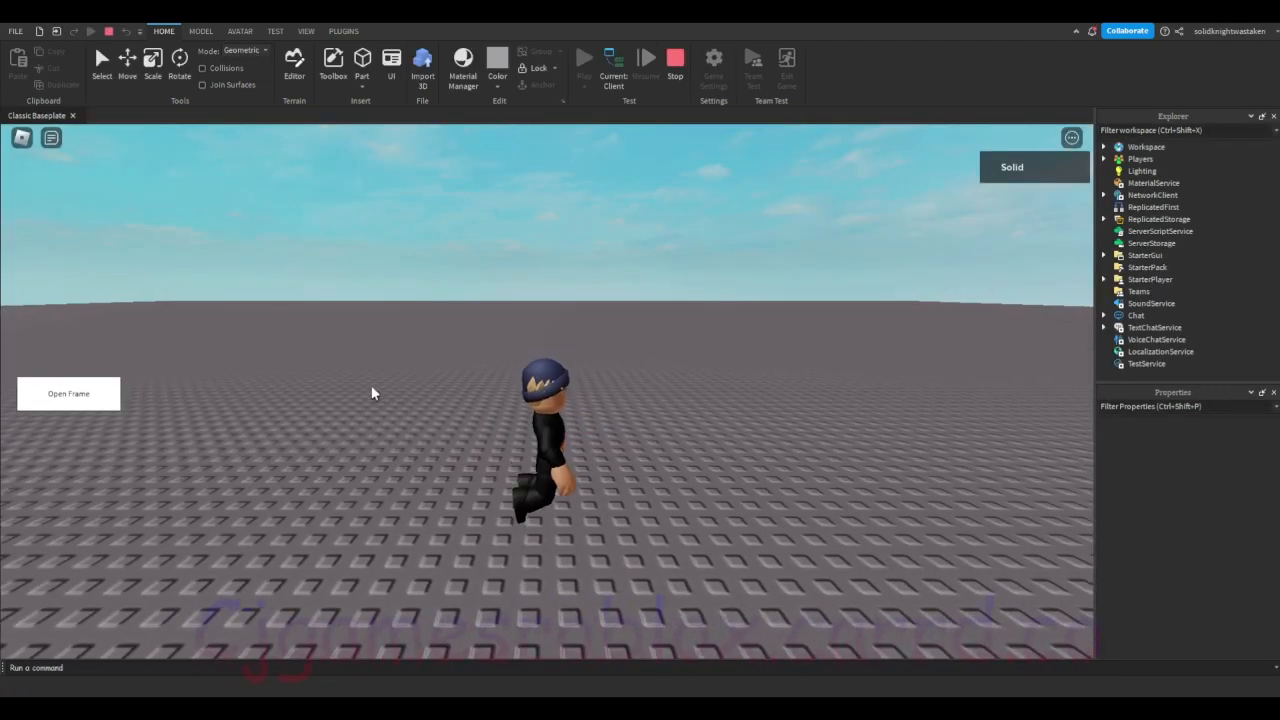
{"action": "left_click", "coordinate": [66, 400]}
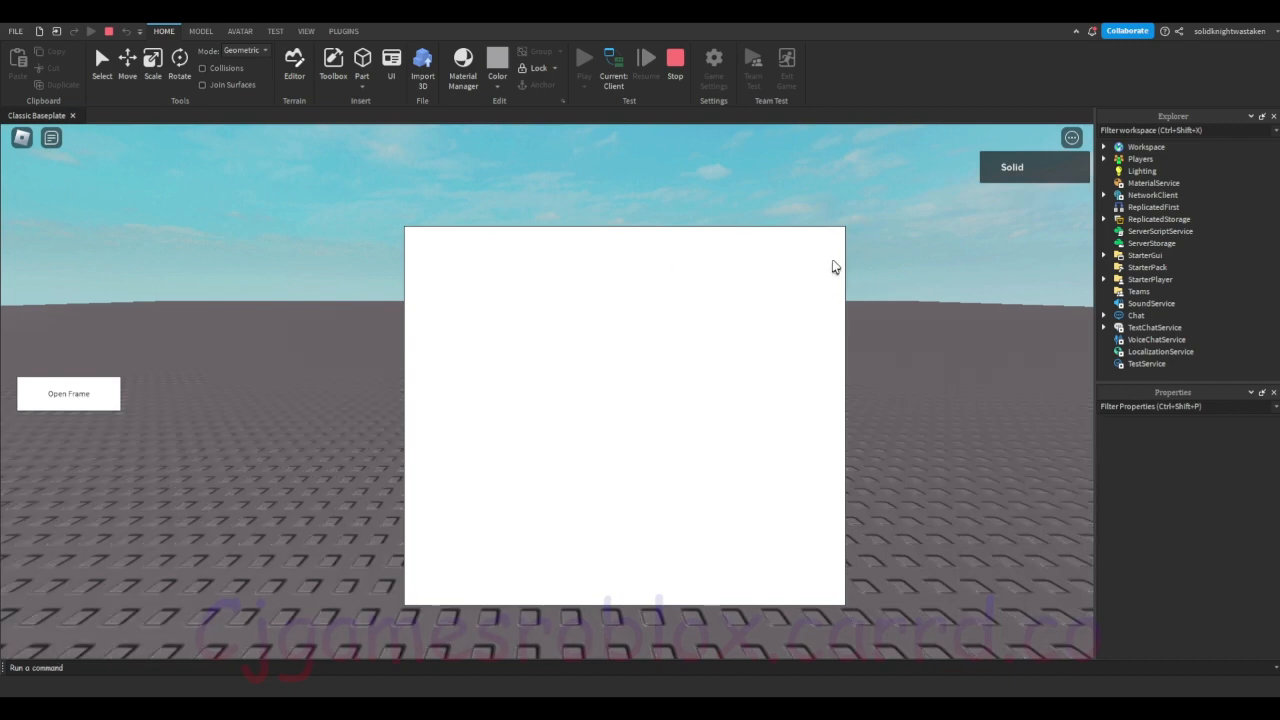
{"action": "left_click", "coordinate": [676, 62]}
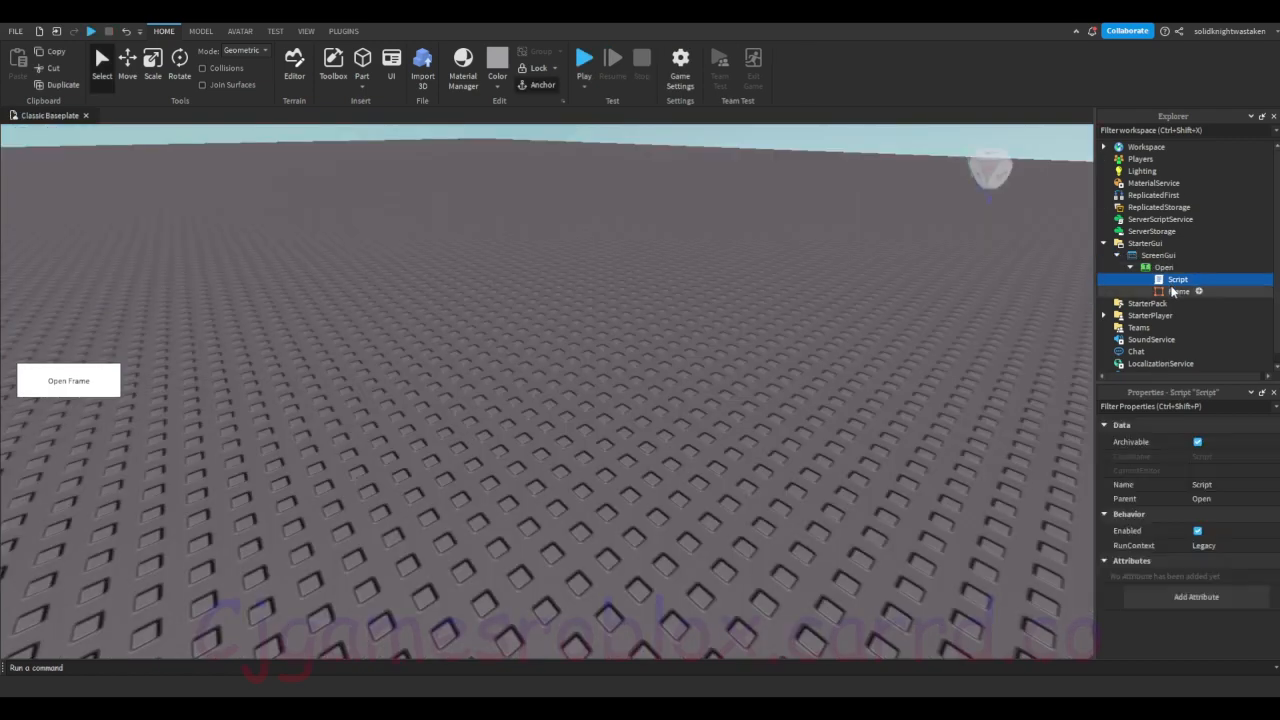
Step: Insert a TextButton inside the Frame
{"action": "left_click", "coordinate": [1195, 291]}
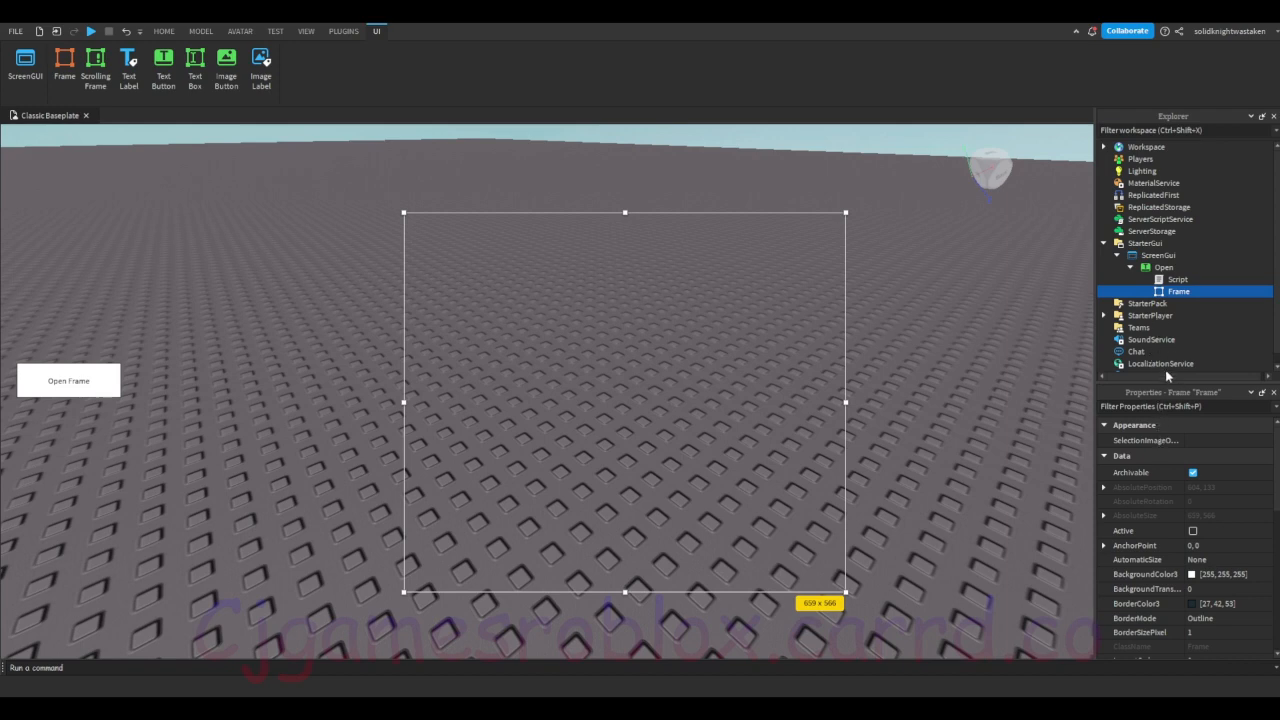
{"action": "left_click", "coordinate": [1146, 331]}
{"action": "left_click", "coordinate": [1168, 304]}
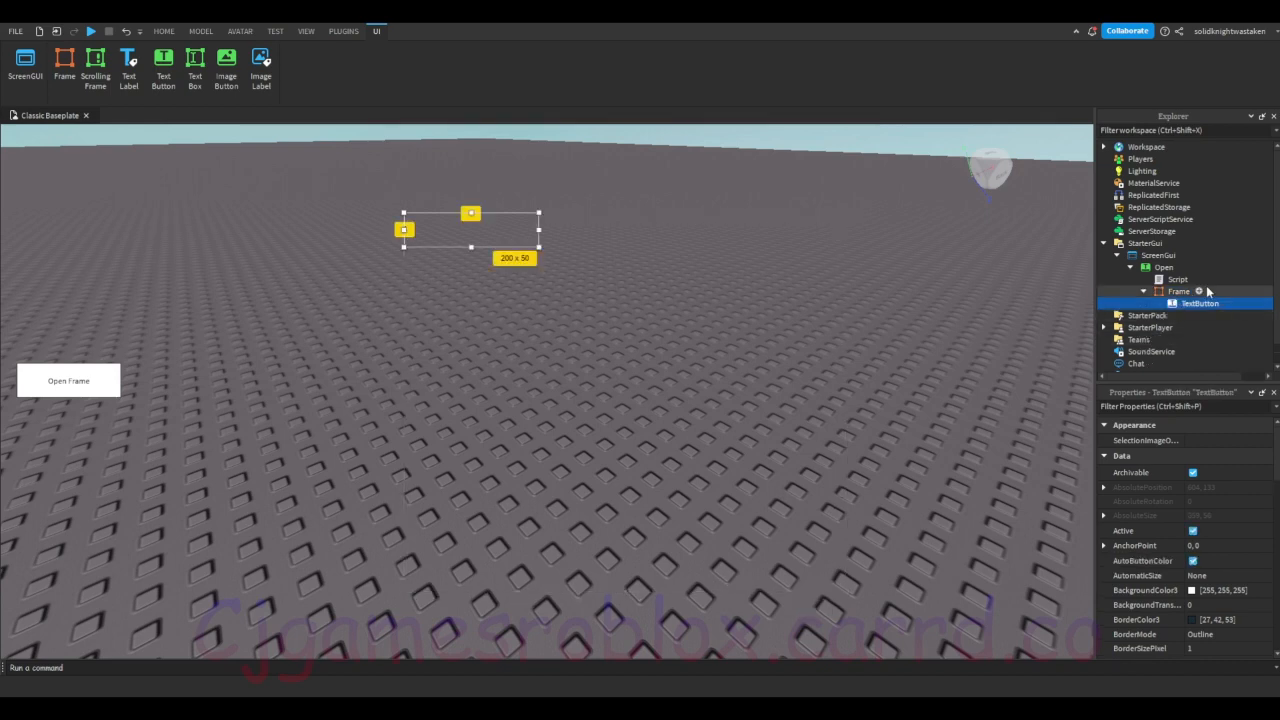
Step: Filter the Frame's properties by "vis" and turn on its Visible property
{"action": "left_click", "coordinate": [1178, 291]}
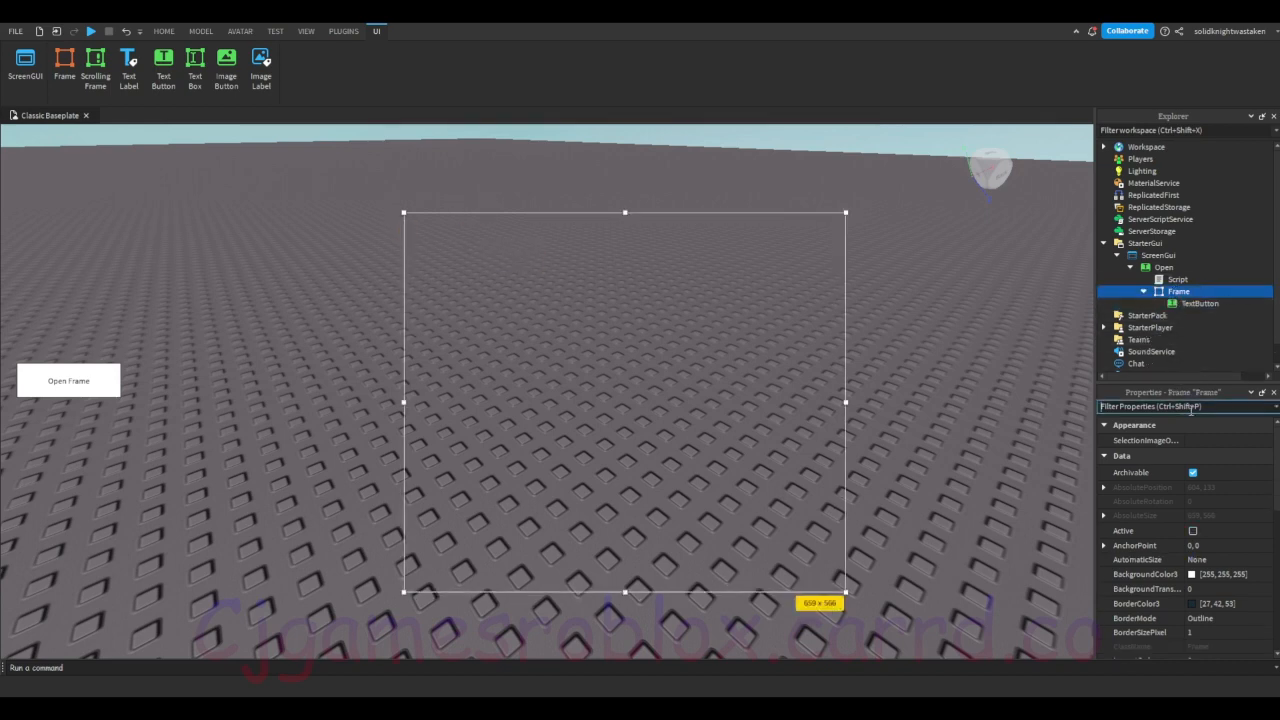
{"action": "type", "text": "vis"}
{"action": "left_click", "coordinate": [1196, 442]}
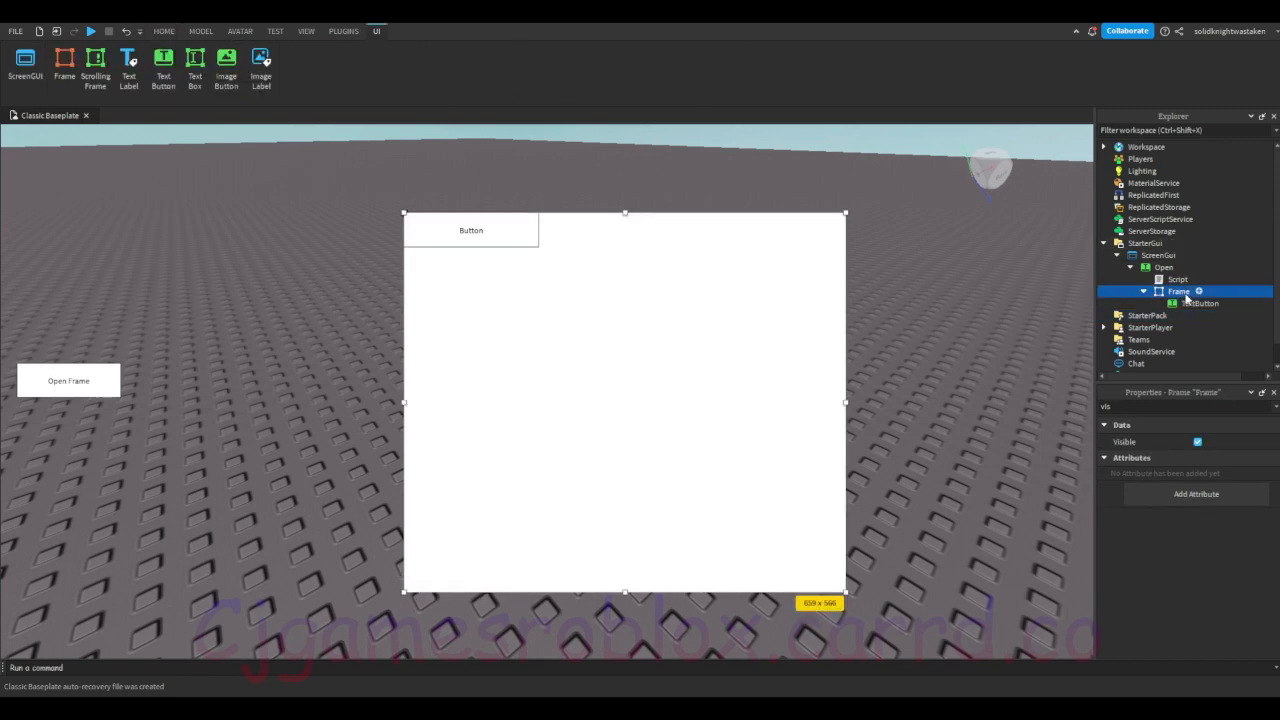
Step: Move the new TextButton into the Frame's upper-right corner and resize it to about 74 x 63
{"action": "left_click", "coordinate": [1195, 303]}
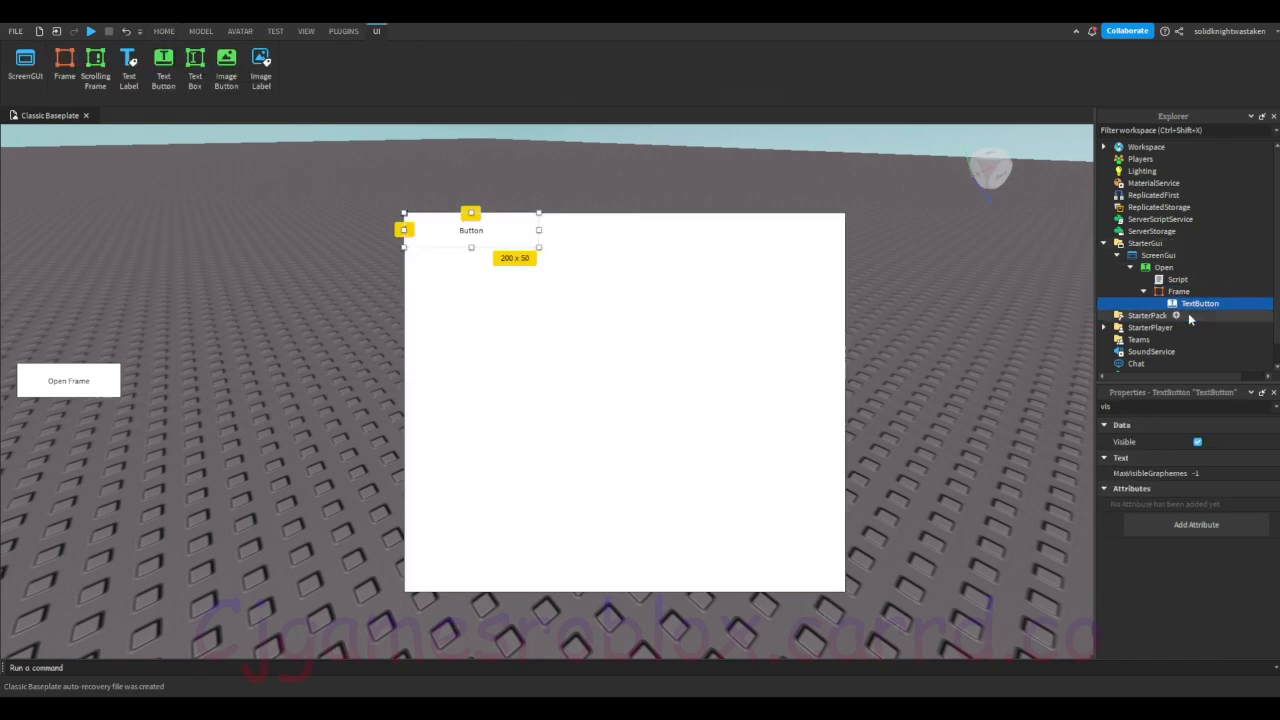
{"action": "left_click_drag", "start_coordinate": [485, 232], "coordinate": [791, 232]}
{"action": "left_click_drag", "start_coordinate": [710, 248], "coordinate": [793, 255]}
Step: Filter the TextButton's properties by "text" and set its Text to x
{"action": "left_click_drag", "start_coordinate": [1152, 406], "coordinate": [1010, 392]}
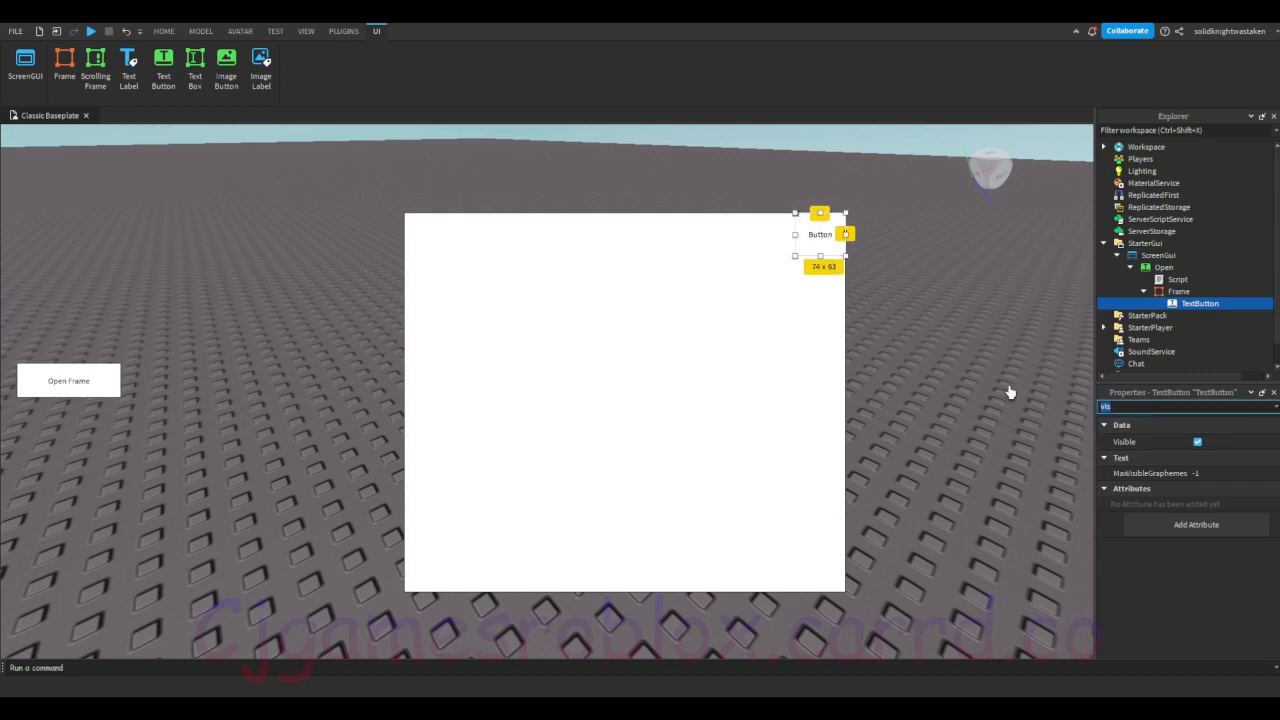
{"action": "type", "text": "text"}
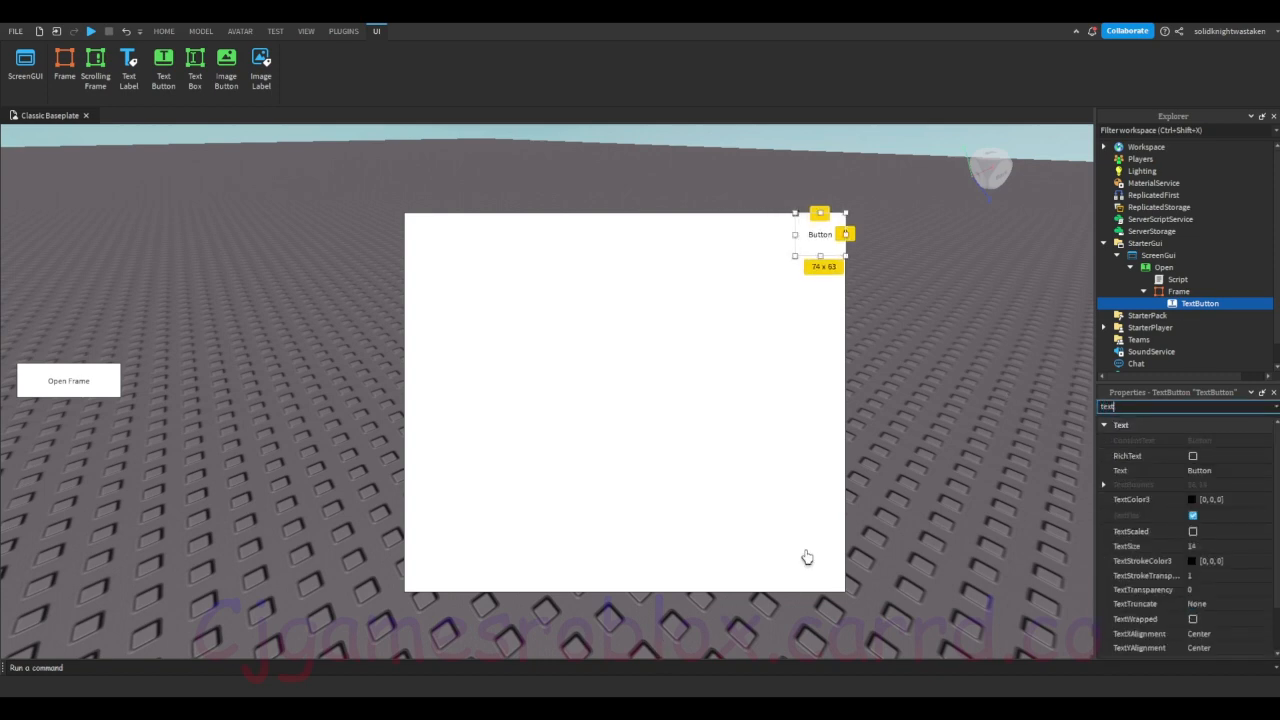
{"action": "left_click", "coordinate": [1217, 471]}
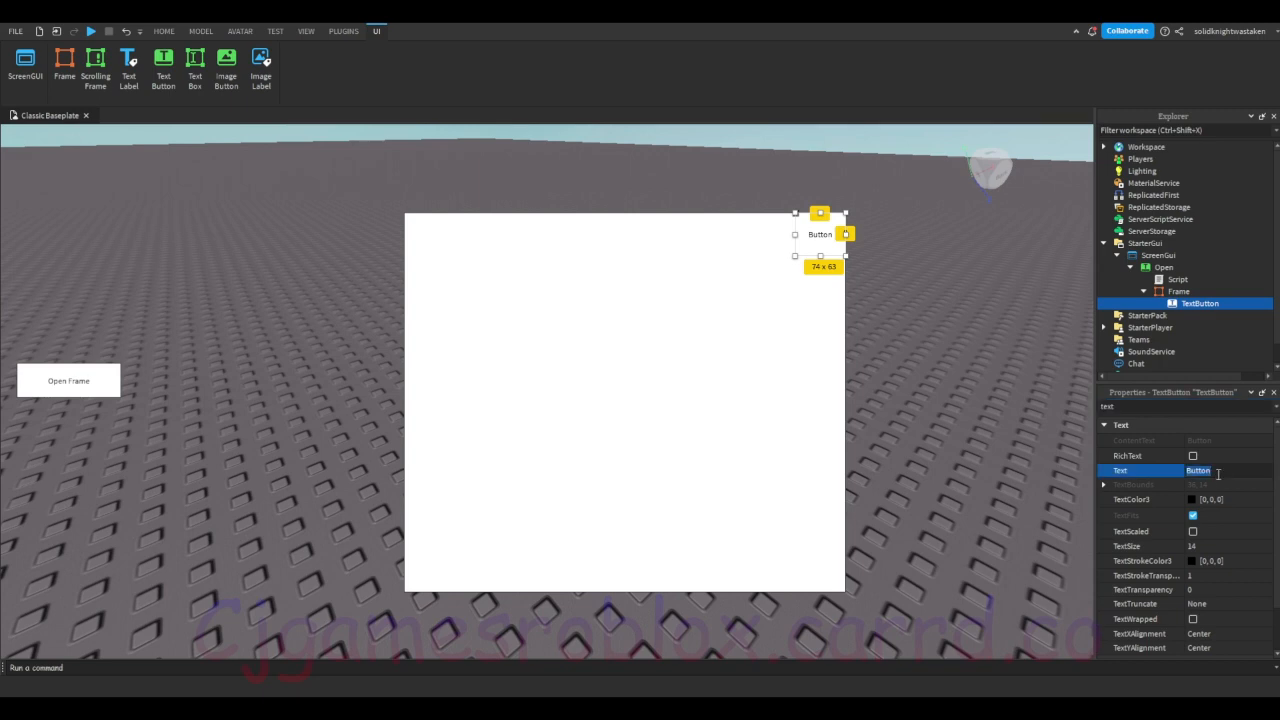
{"action": "type", "text": "x"}
{"action": "key", "text": "Return"}
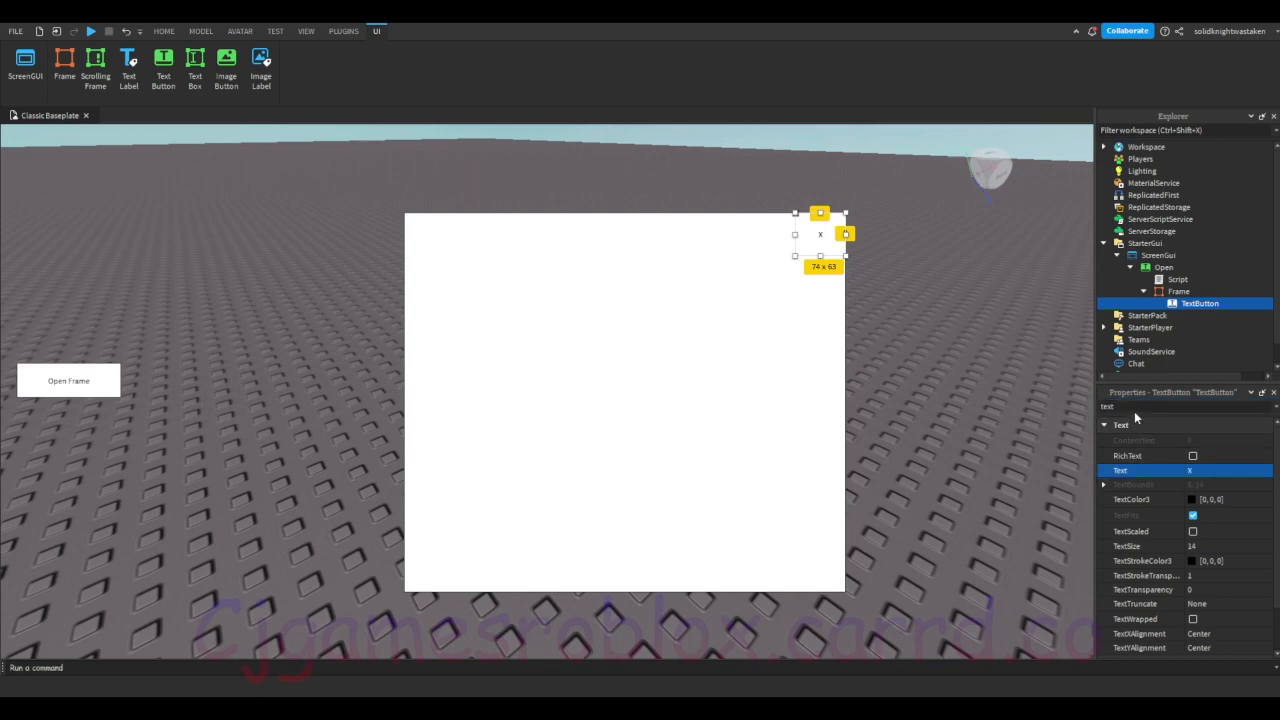
{"action": "left_click", "coordinate": [624, 326]}
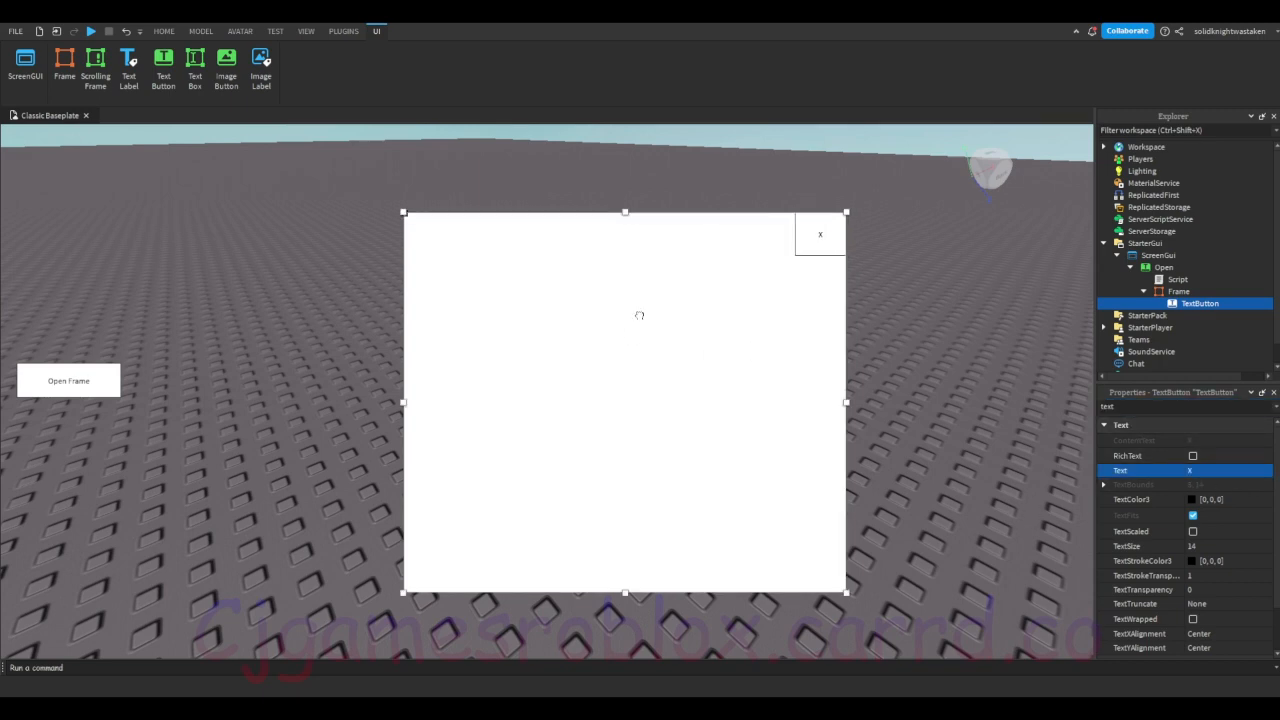
{"action": "left_click", "coordinate": [834, 252]}
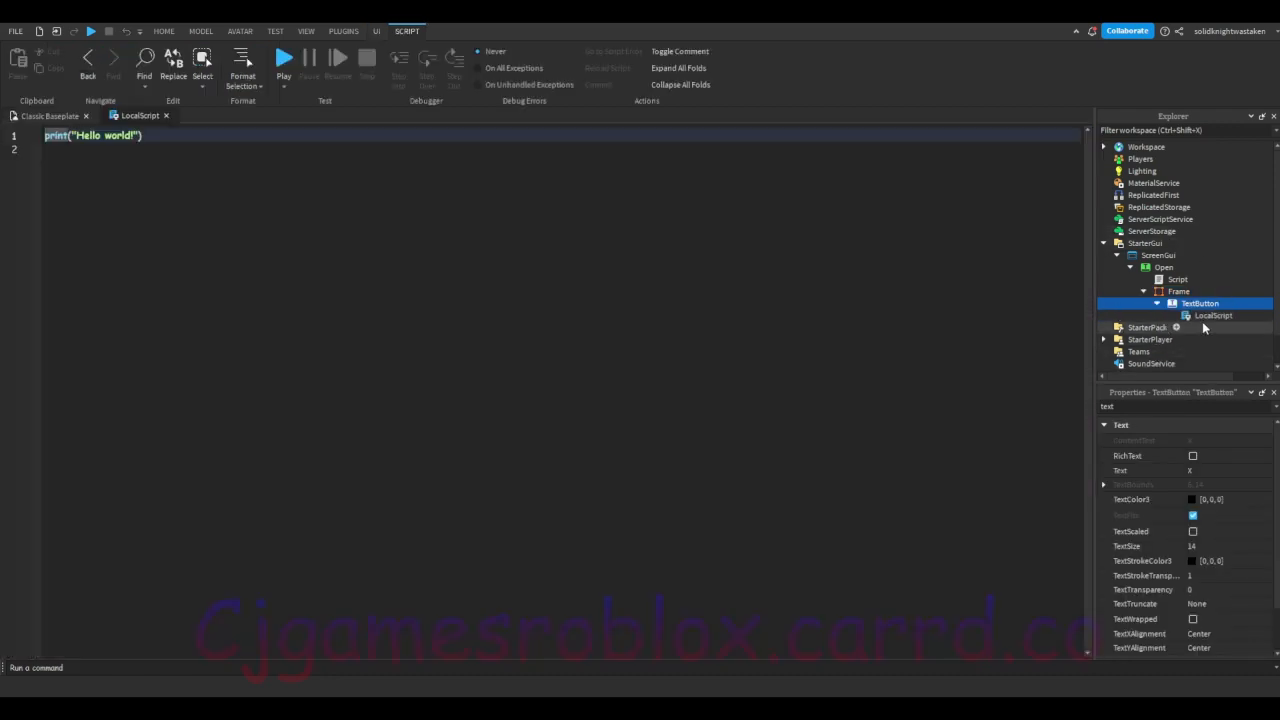
{"action": "left_click", "coordinate": [1210, 315]}
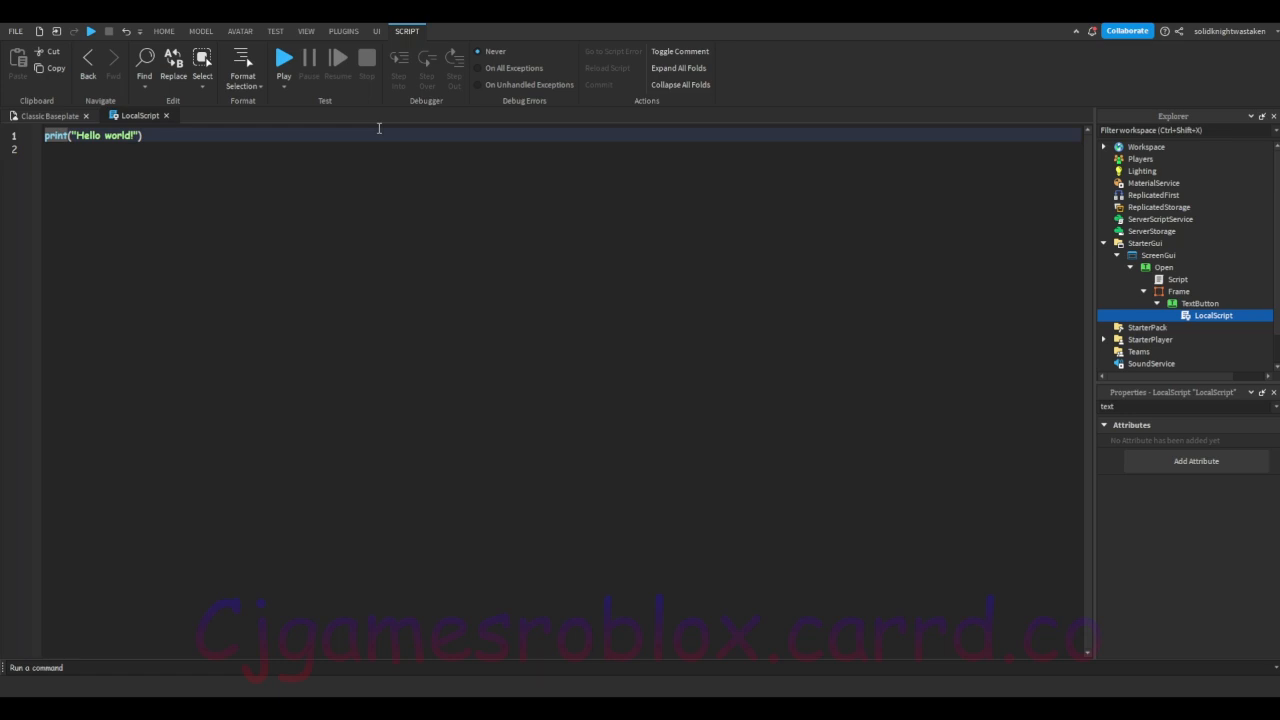
{"action": "left_click", "coordinate": [167, 116]}
{"action": "key", "text": "Delete"}
Step: Insert a Script inside the x TextButton and replace its default code with local close = script.Parent
{"action": "left_click", "coordinate": [1228, 304]}
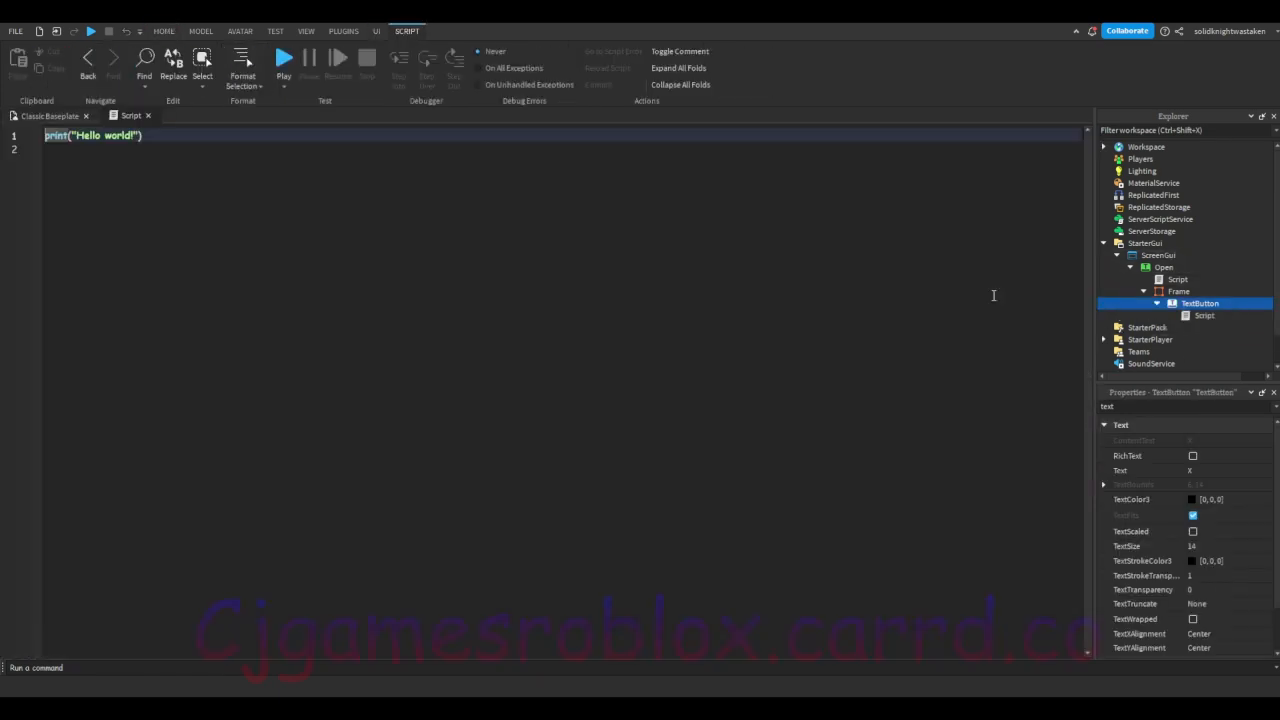
{"action": "key", "text": "ctrl+a"}
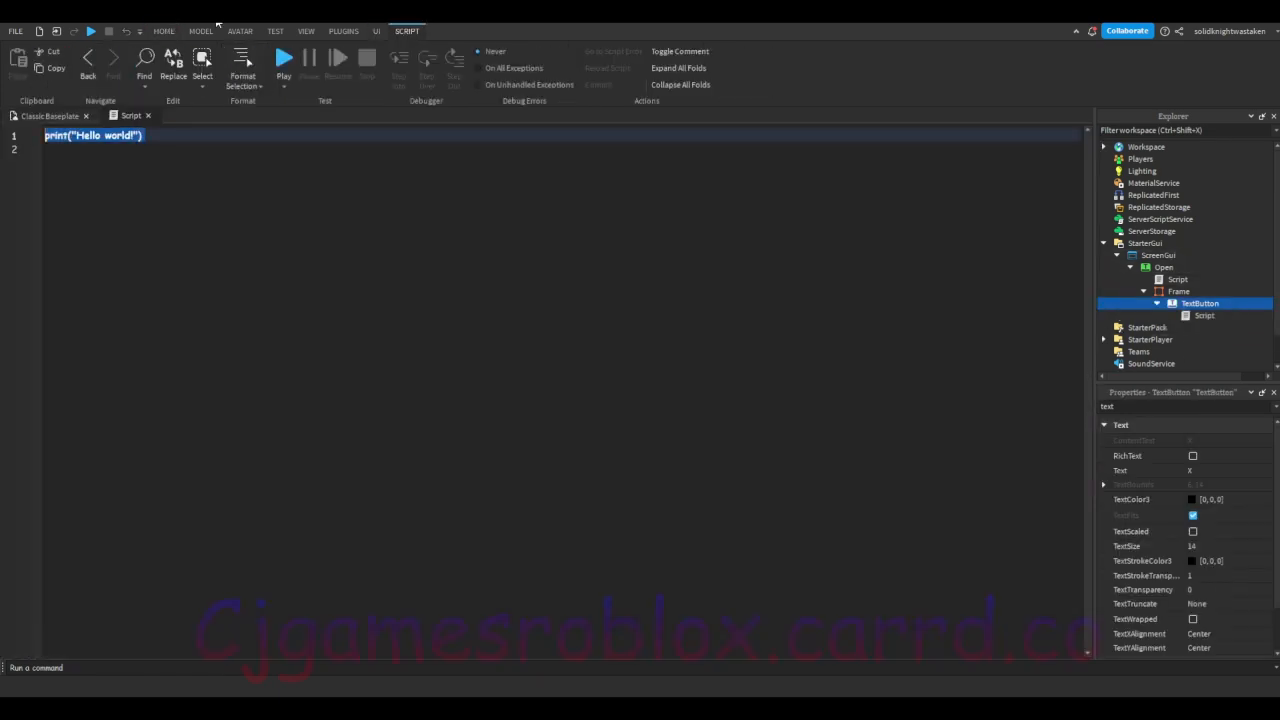
{"action": "key", "text": "BackSpace"}
{"action": "type", "text": "local close"}
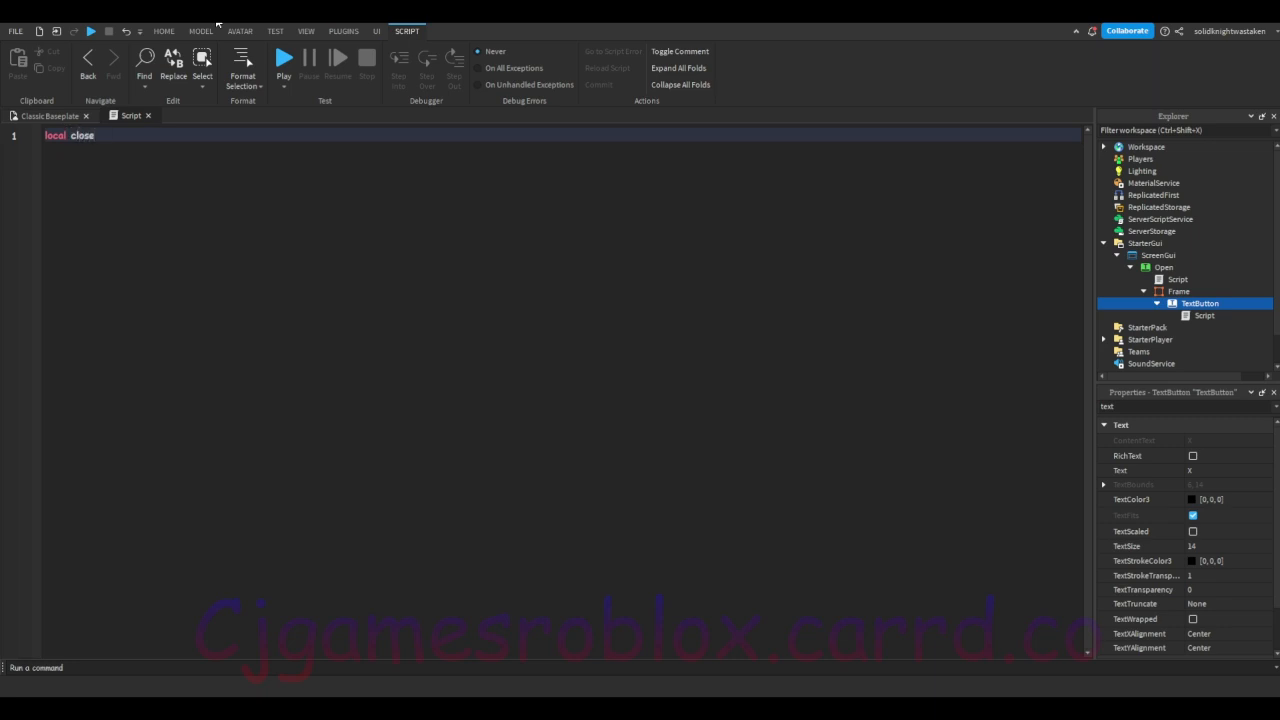
{"action": "type", "text": " = script.Parent"}
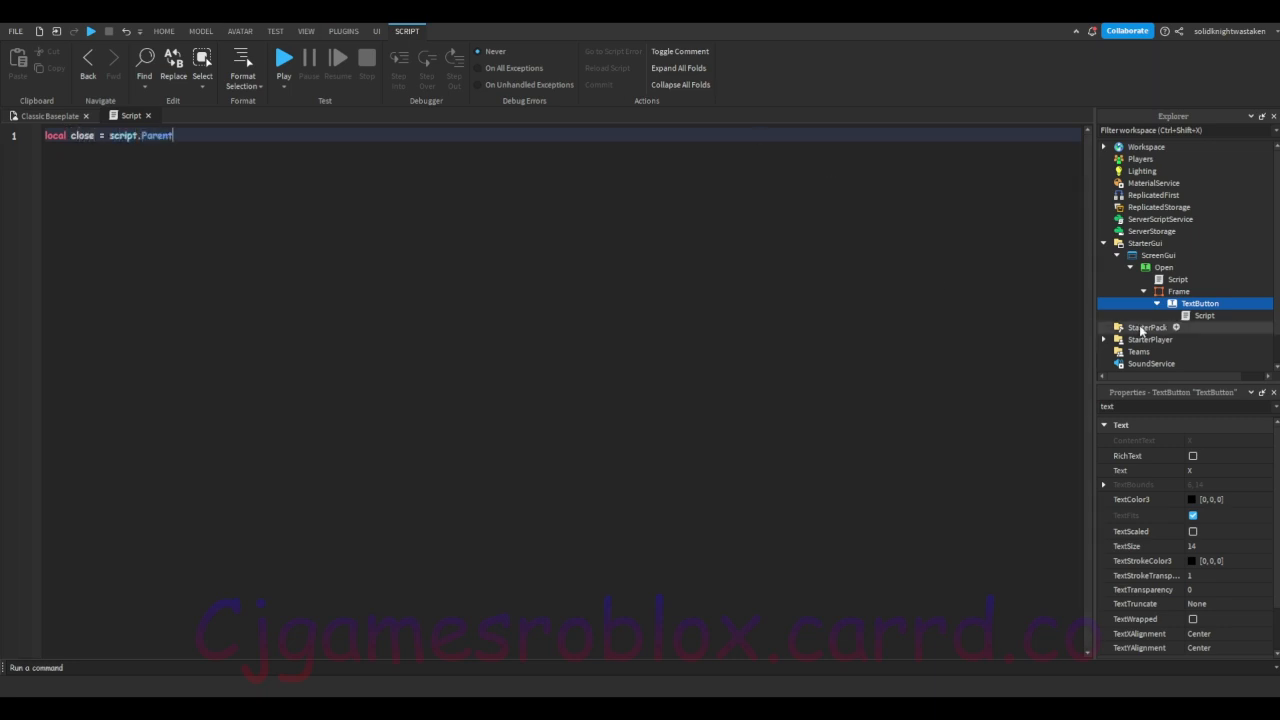
Step: Rename the x TextButton inside the Frame to close
{"action": "left_click", "coordinate": [1200, 305]}
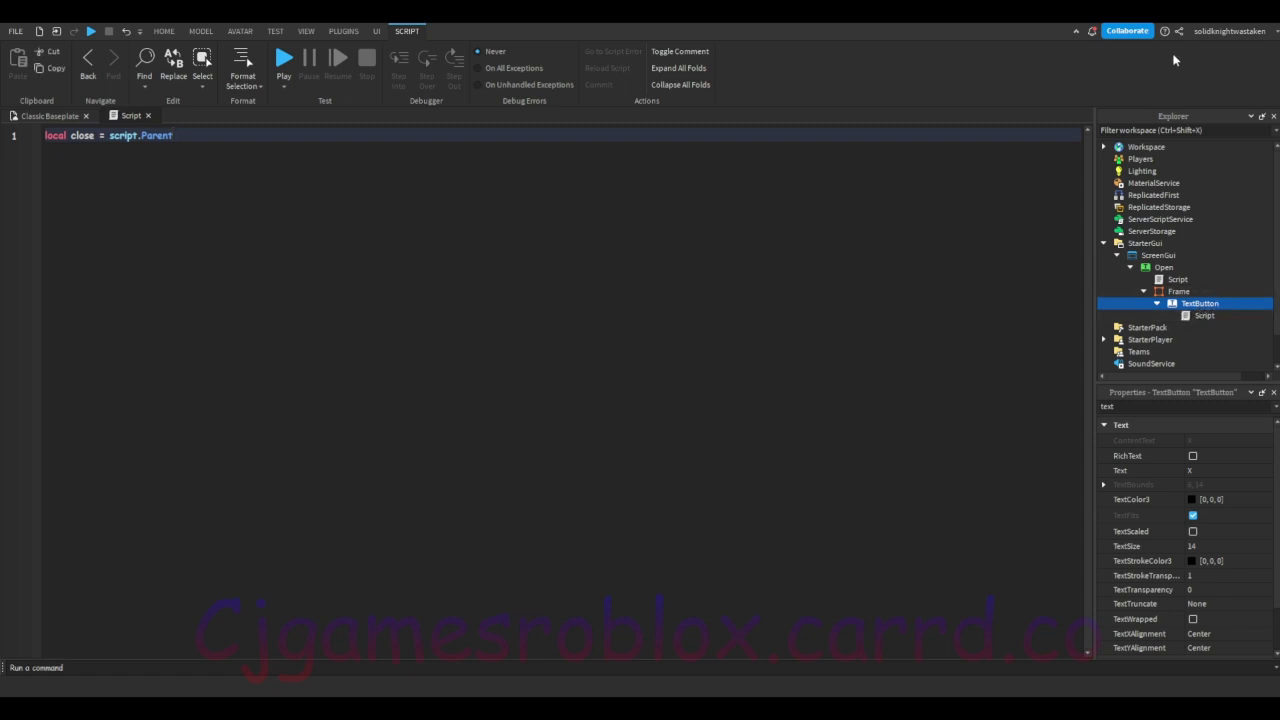
{"action": "type", "text": "close"}
{"action": "key", "text": "Return"}
Step: Add a second line to the close button's script reading local frame = script.Parent.Parent
{"action": "left_click", "coordinate": [380, 206]}
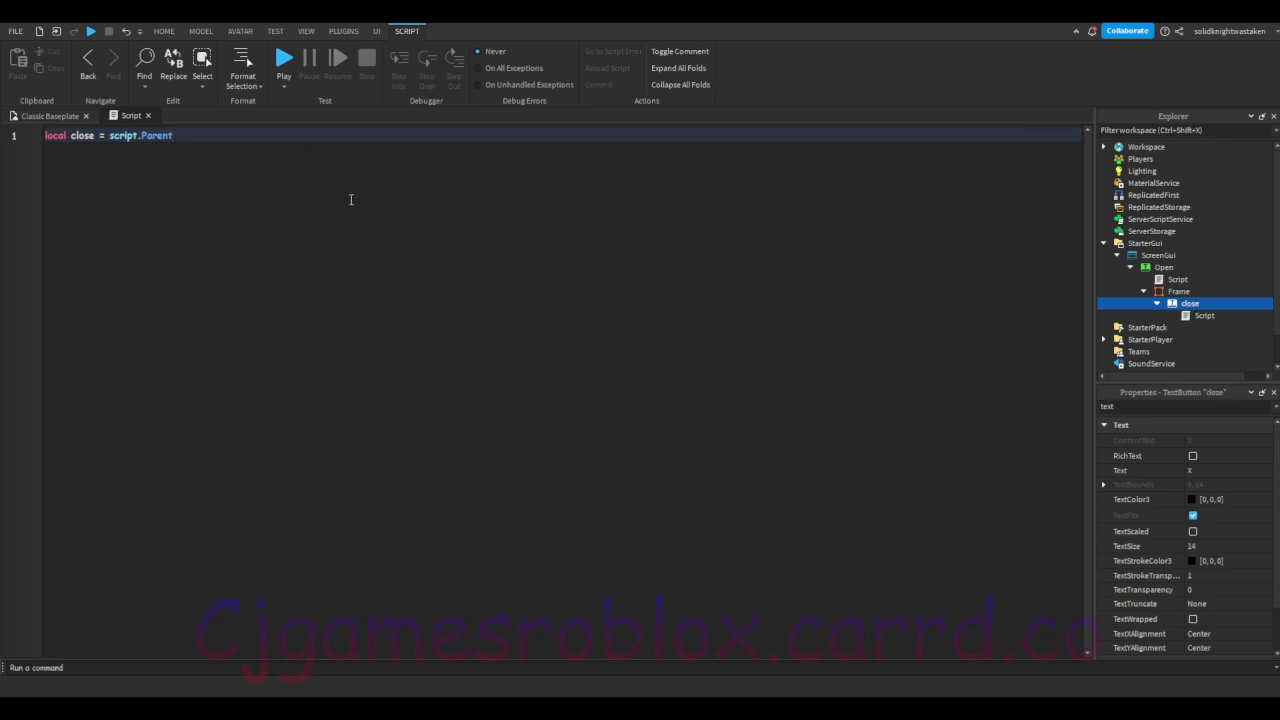
{"action": "key", "text": "Return"}
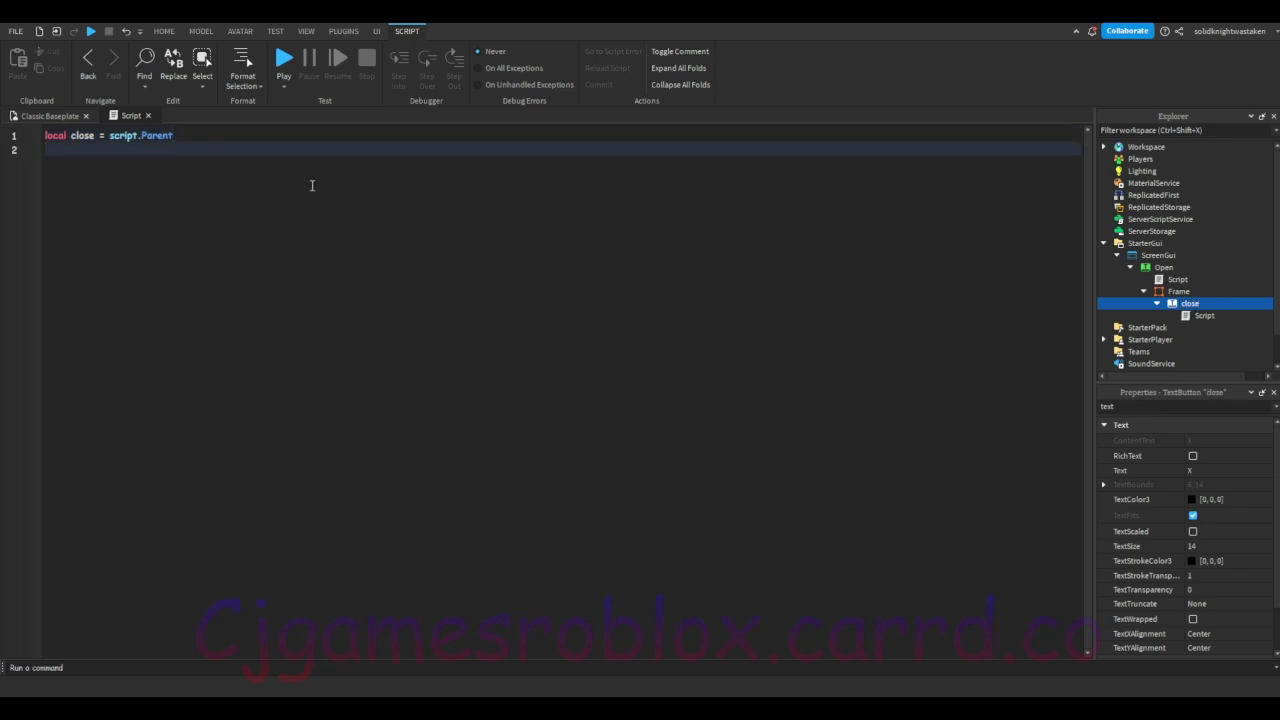
{"action": "type", "text": "local frame = script/.Parent.Parent"}
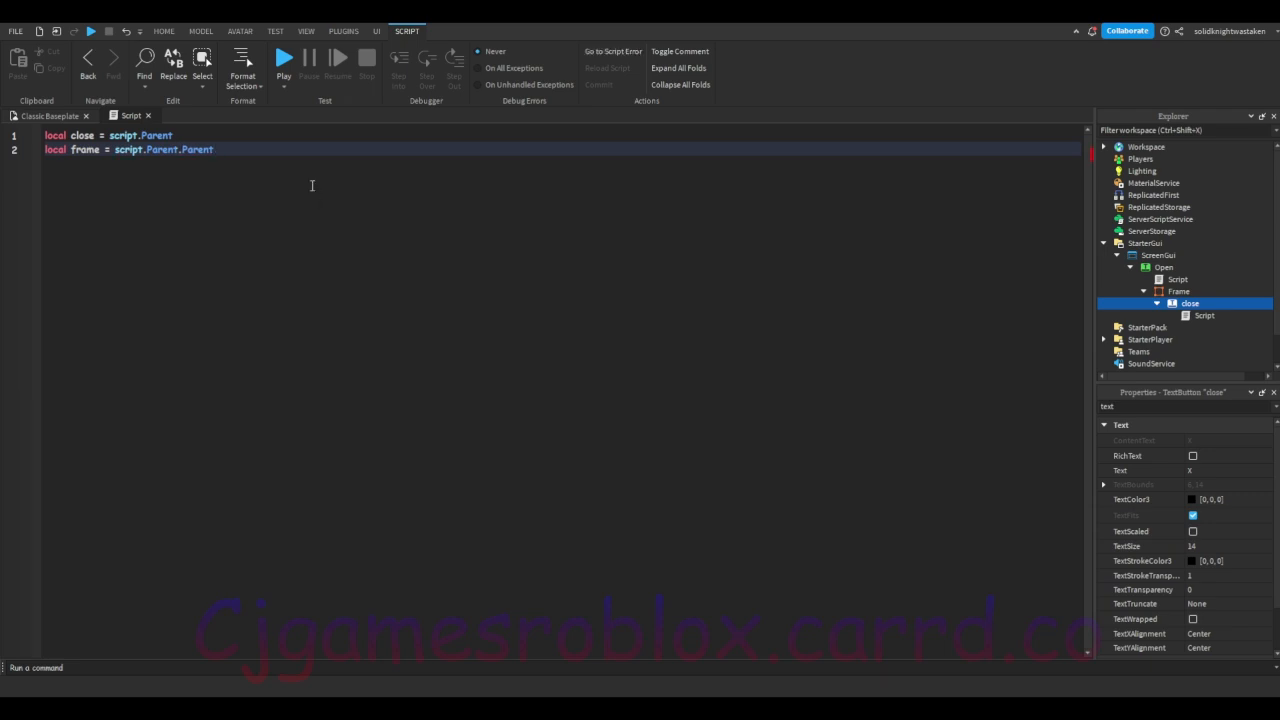
{"action": "type", "text": ".f"}
Step: Filter the properties by "pa" to check the Parent of the script and of the close button, and clear the filter
{"action": "left_click", "coordinate": [1204, 315]}
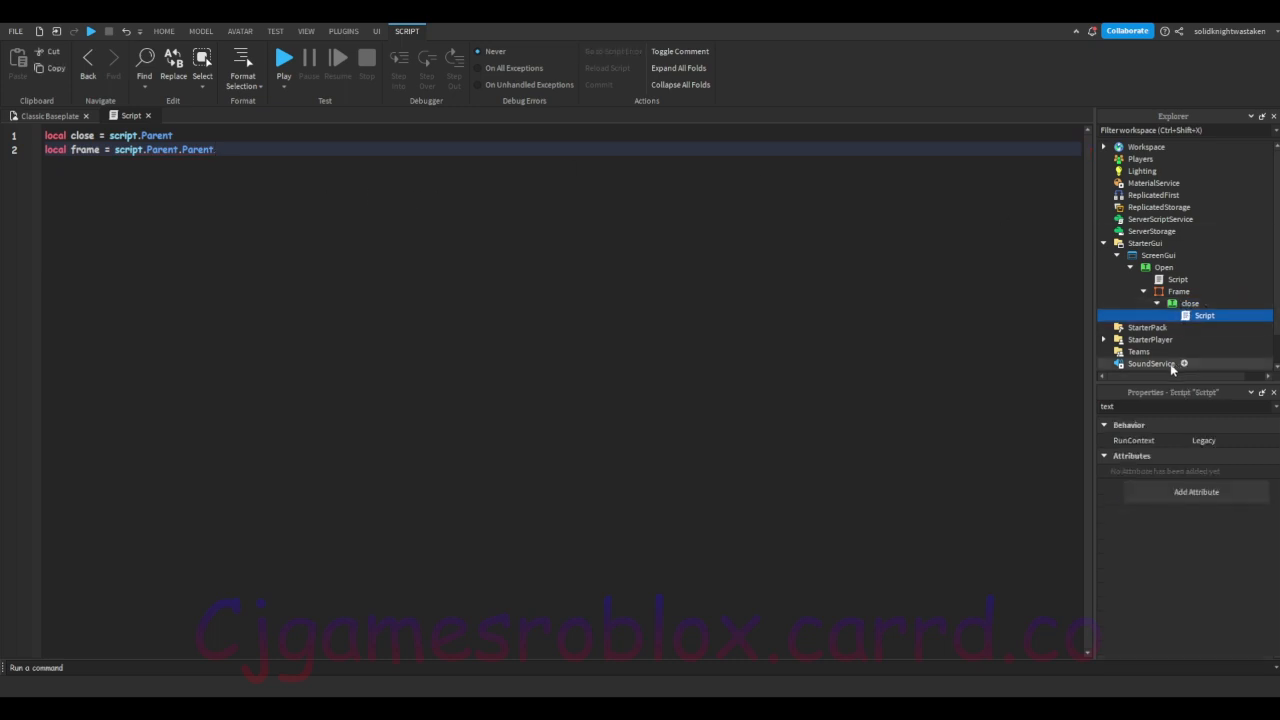
{"action": "left_click_drag", "start_coordinate": [1134, 406], "coordinate": [1043, 422]}
{"action": "type", "text": "pa"}
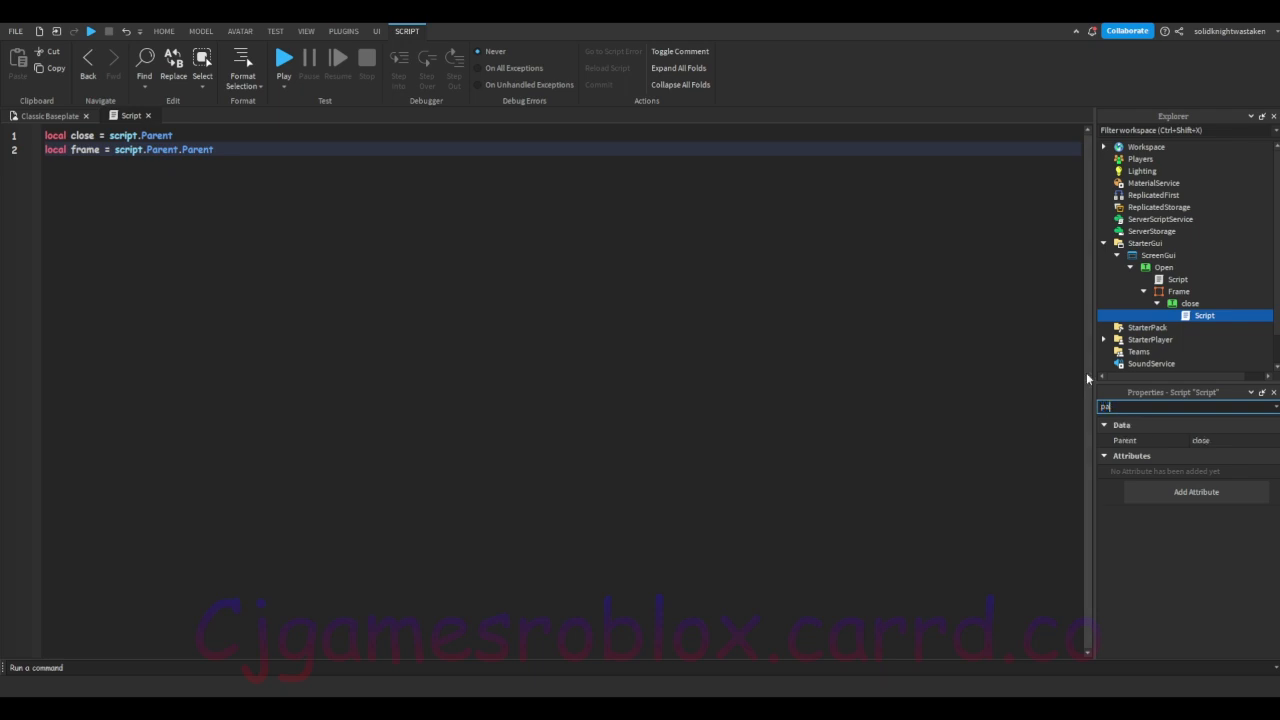
{"action": "left_click", "coordinate": [1180, 303]}
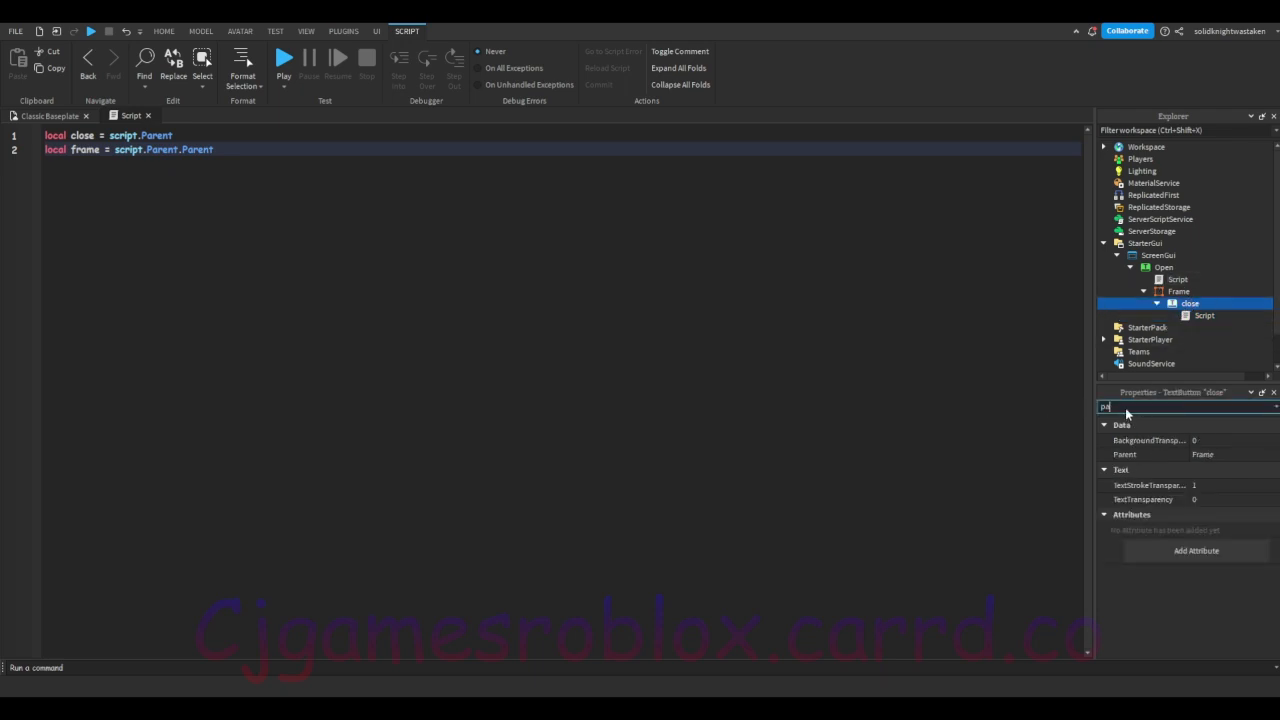
{"action": "key", "text": "BackSpace"}
{"action": "key", "text": "BackSpace"}
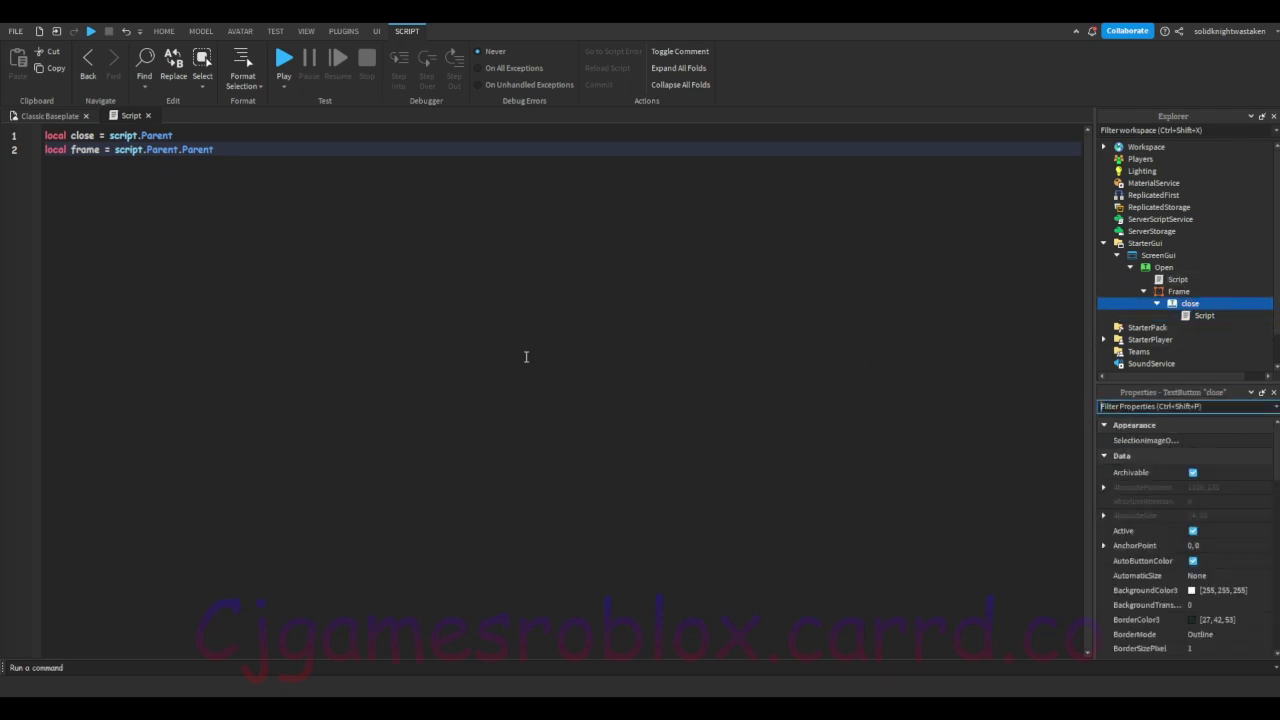
{"action": "left_click", "coordinate": [246, 149]}
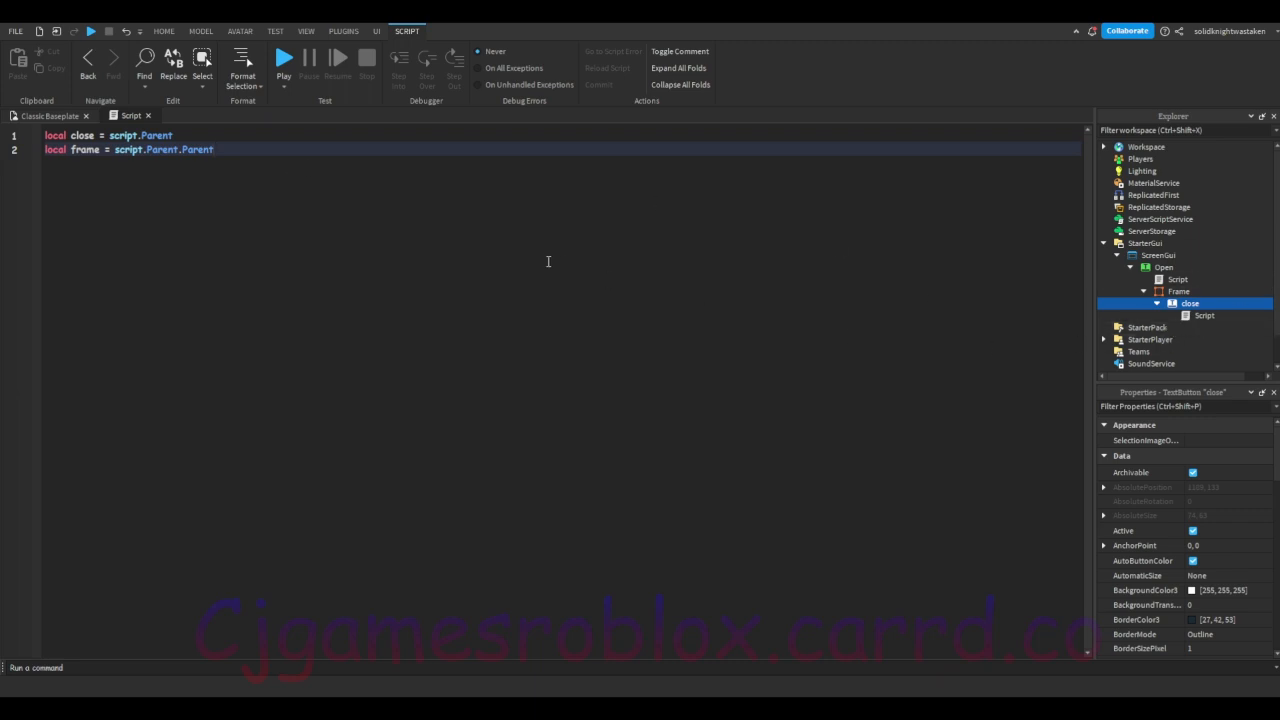
Step: Below the variables, add a close.MouseButton1Click:Connect(function() handler with its closing end)
{"action": "key", "text": "Return"}
{"action": "key", "text": "Return"}
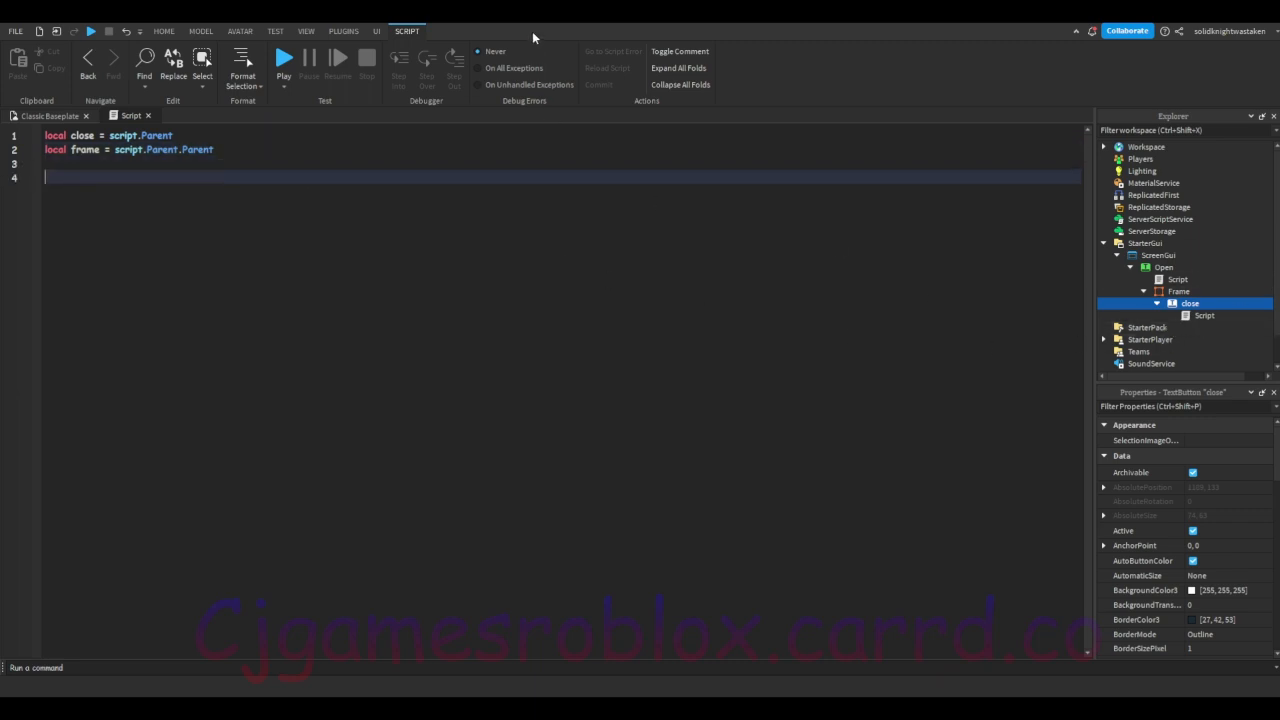
{"action": "type", "text": "close.MouseButton1Click"}
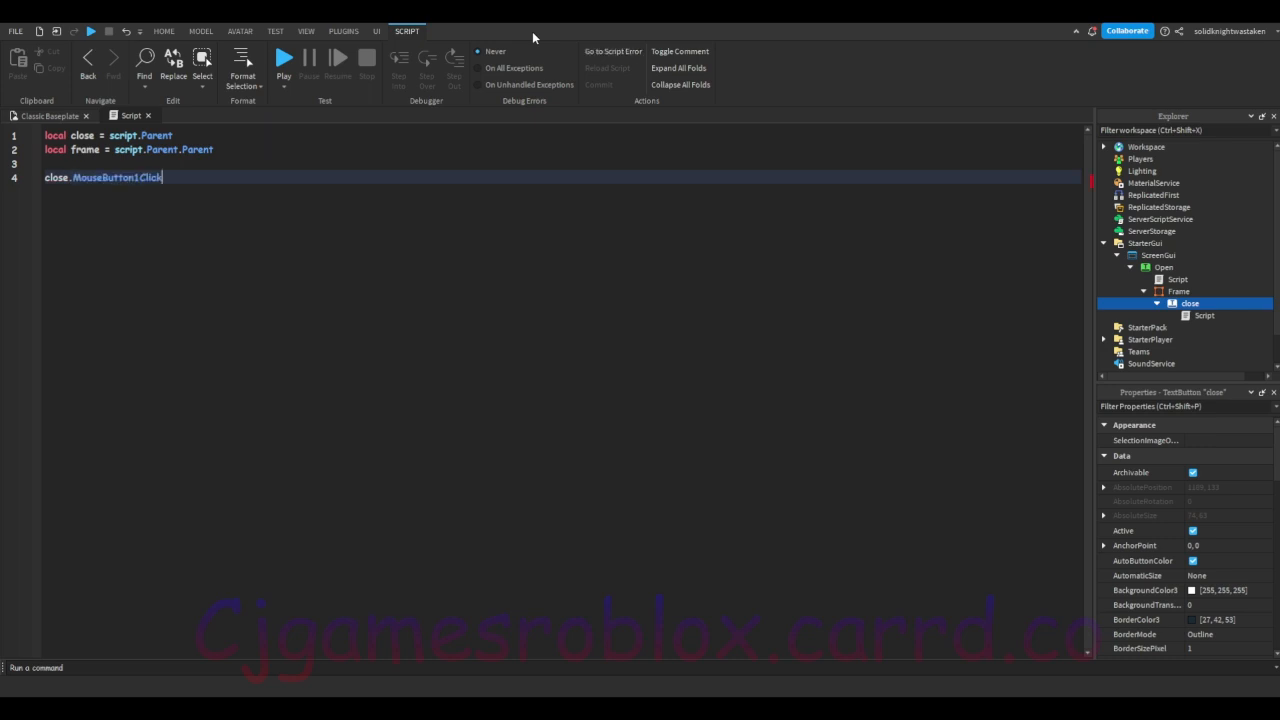
{"action": "type", "text": ":Connect(function()"}
{"action": "key", "text": "Return"}
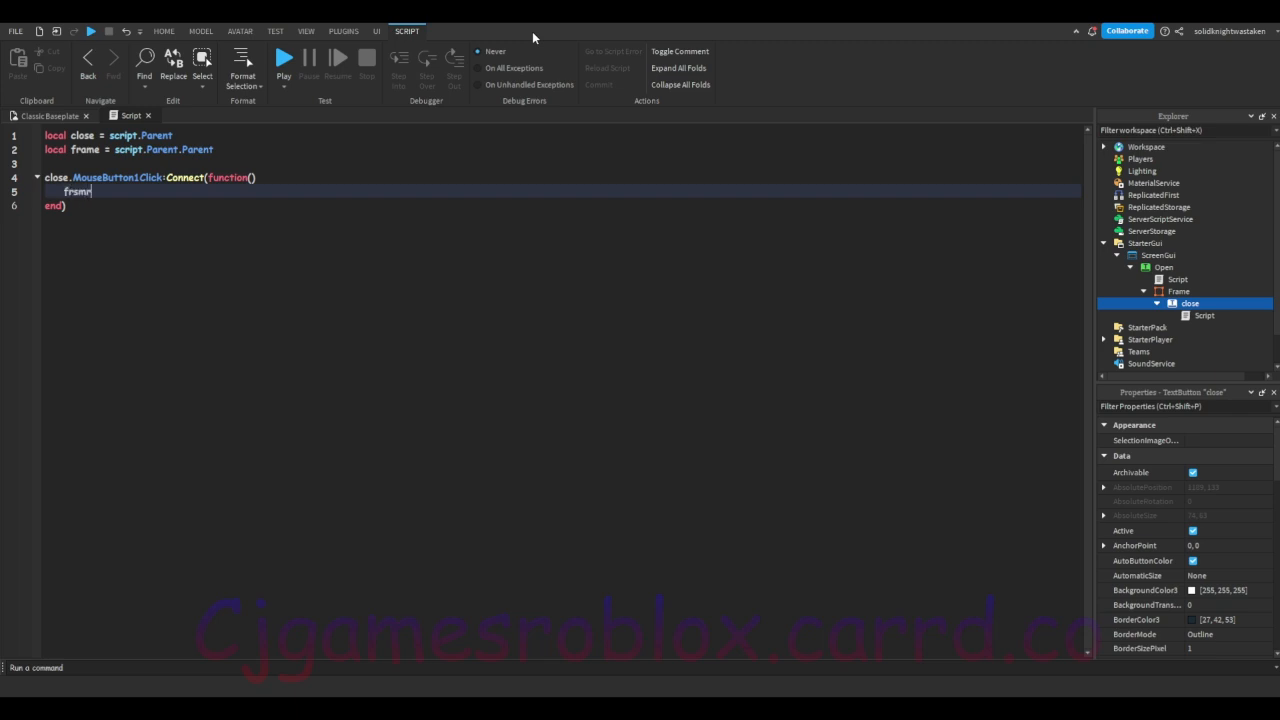
Step: Write the frame.Visible statement inside the click handler and close the script
{"action": "key", "text": "BackSpace"}
{"action": "key", "text": "BackSpace"}
{"action": "key", "text": "BackSpace"}
{"action": "type", "text": "ame.Visible"}
{"action": "left_click", "coordinate": [148, 115]}
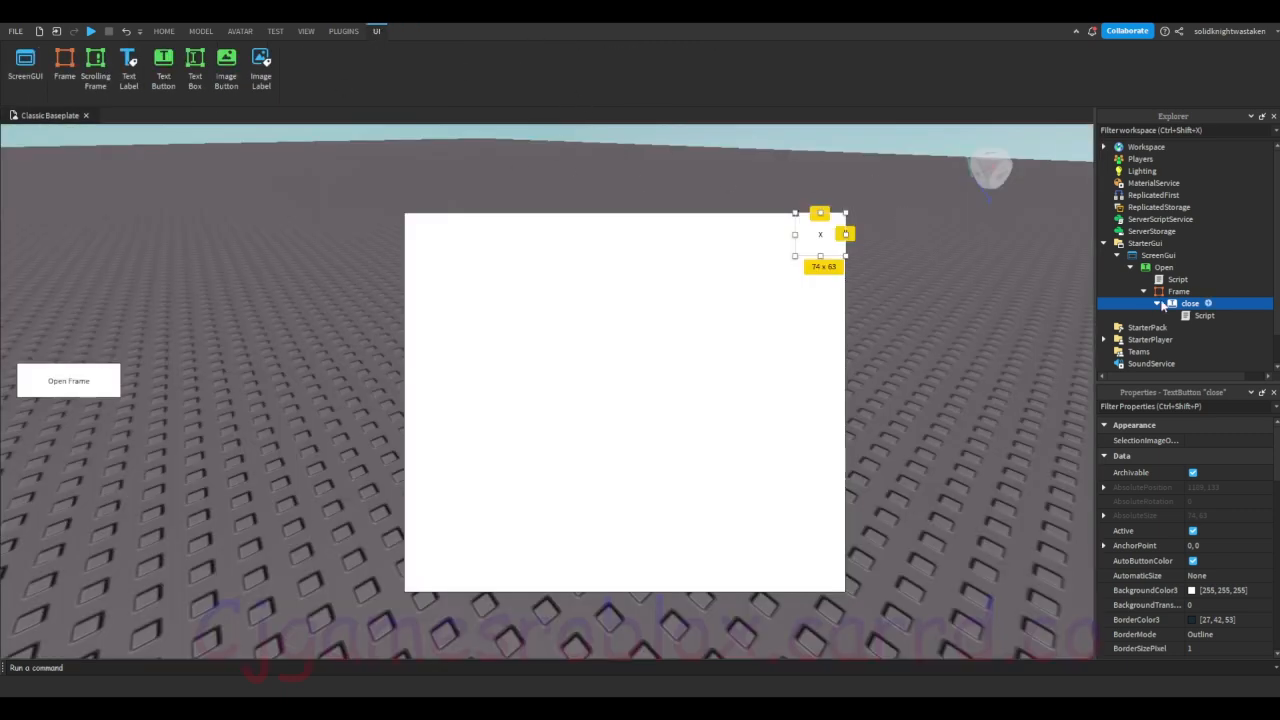
Step: Filter the Frame's properties by "vis", turn off its Visible property and deselect it
{"action": "left_click", "coordinate": [1178, 291]}
{"action": "left_click", "coordinate": [1186, 407]}
{"action": "type", "text": "vis"}
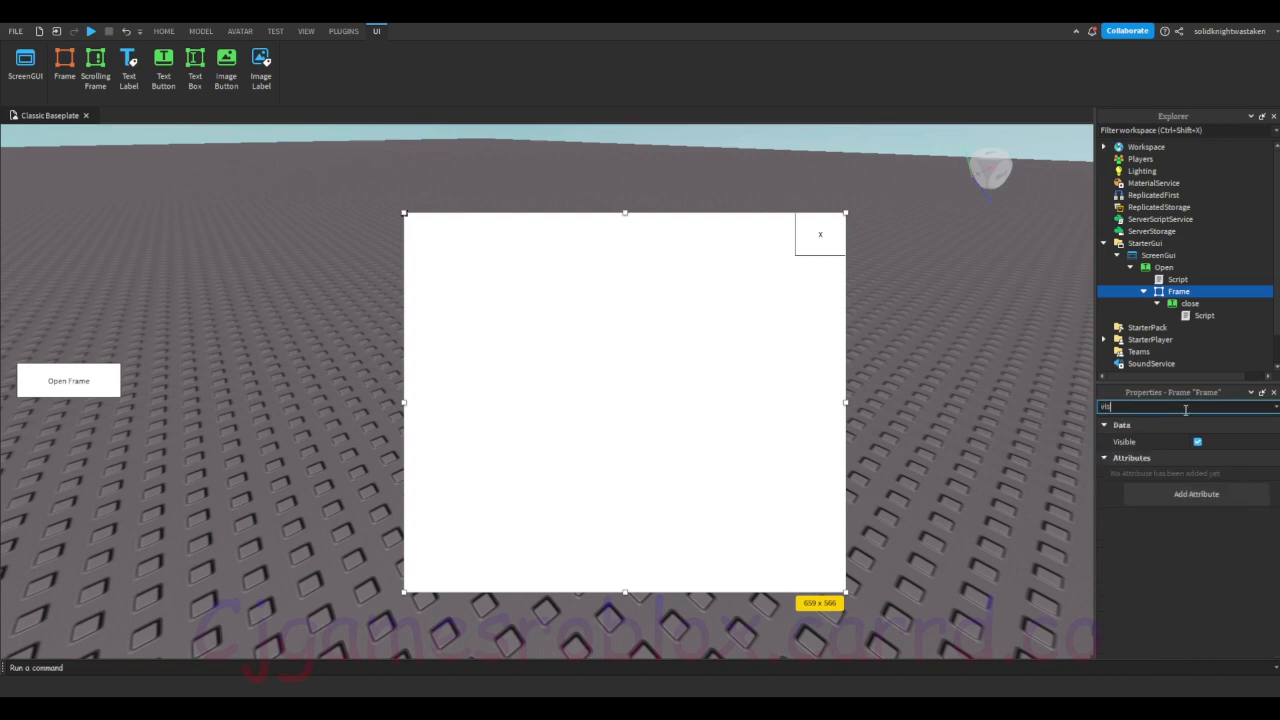
{"action": "left_click", "coordinate": [1197, 441]}
{"action": "left_click", "coordinate": [663, 226]}
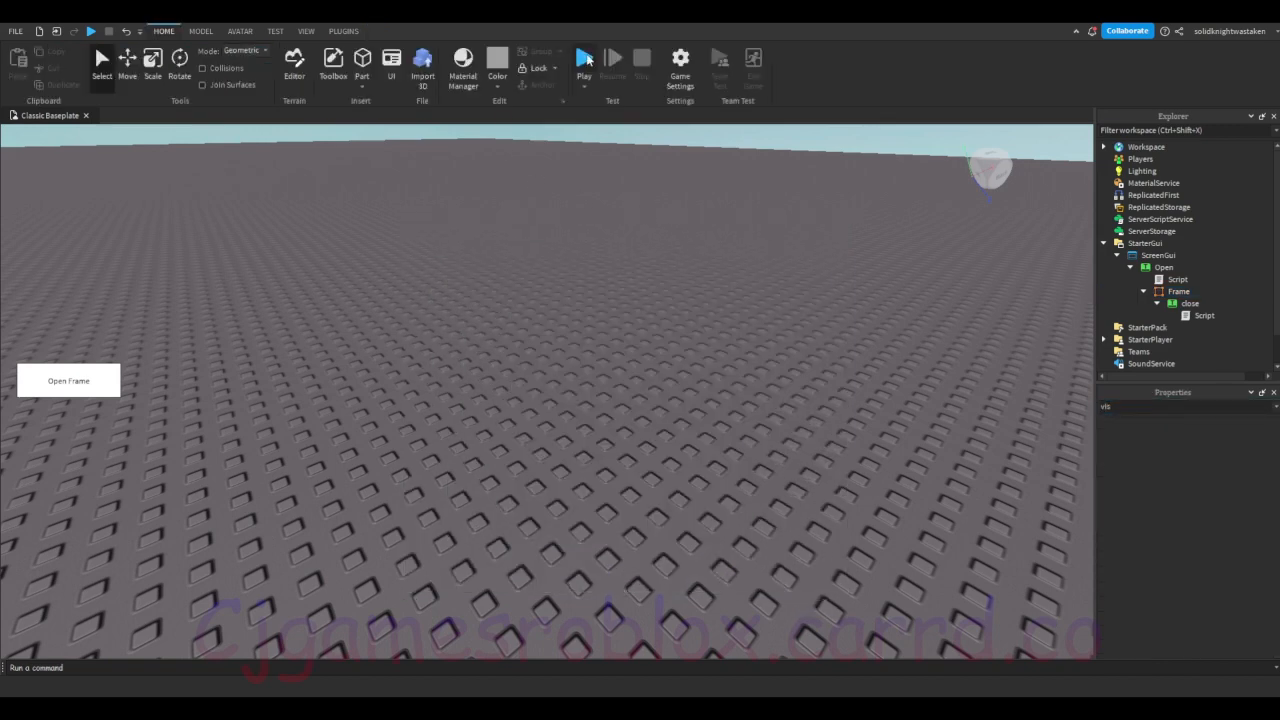
Step: Playtest the GUI by showing the frame with Open Frame and closing it with the x button
{"action": "left_click", "coordinate": [590, 58]}
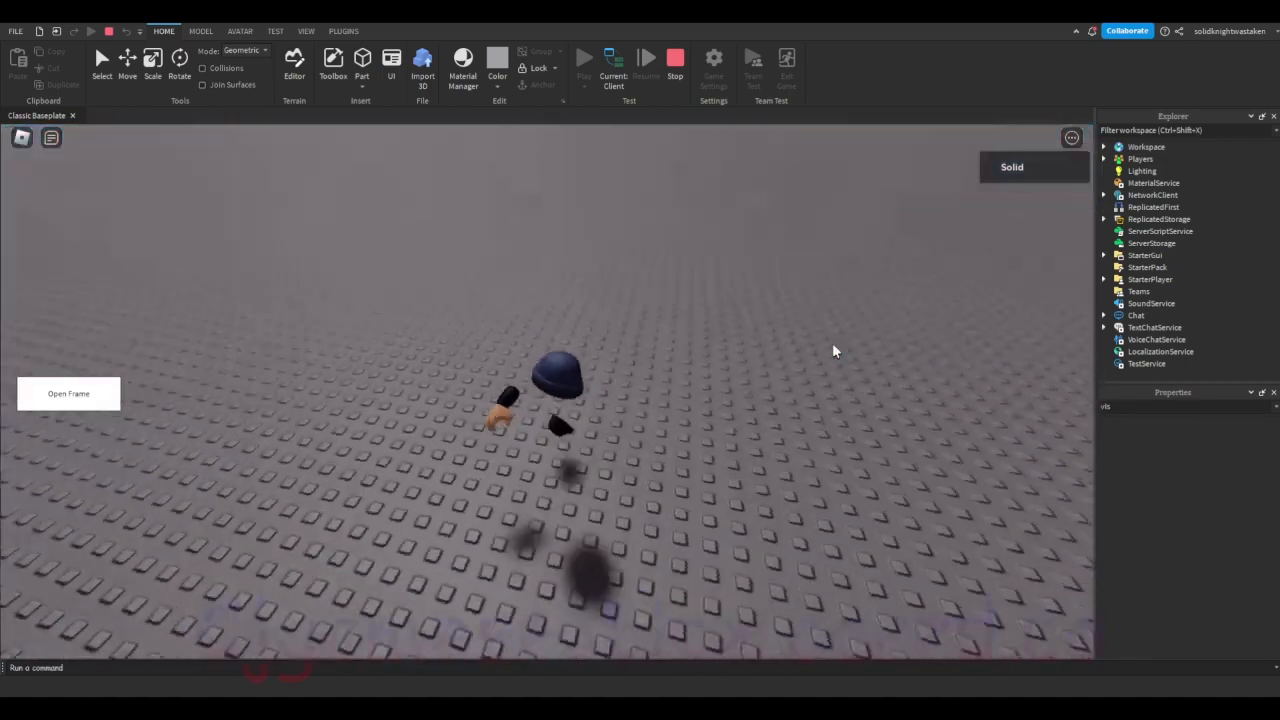
{"action": "left_click", "coordinate": [66, 400]}
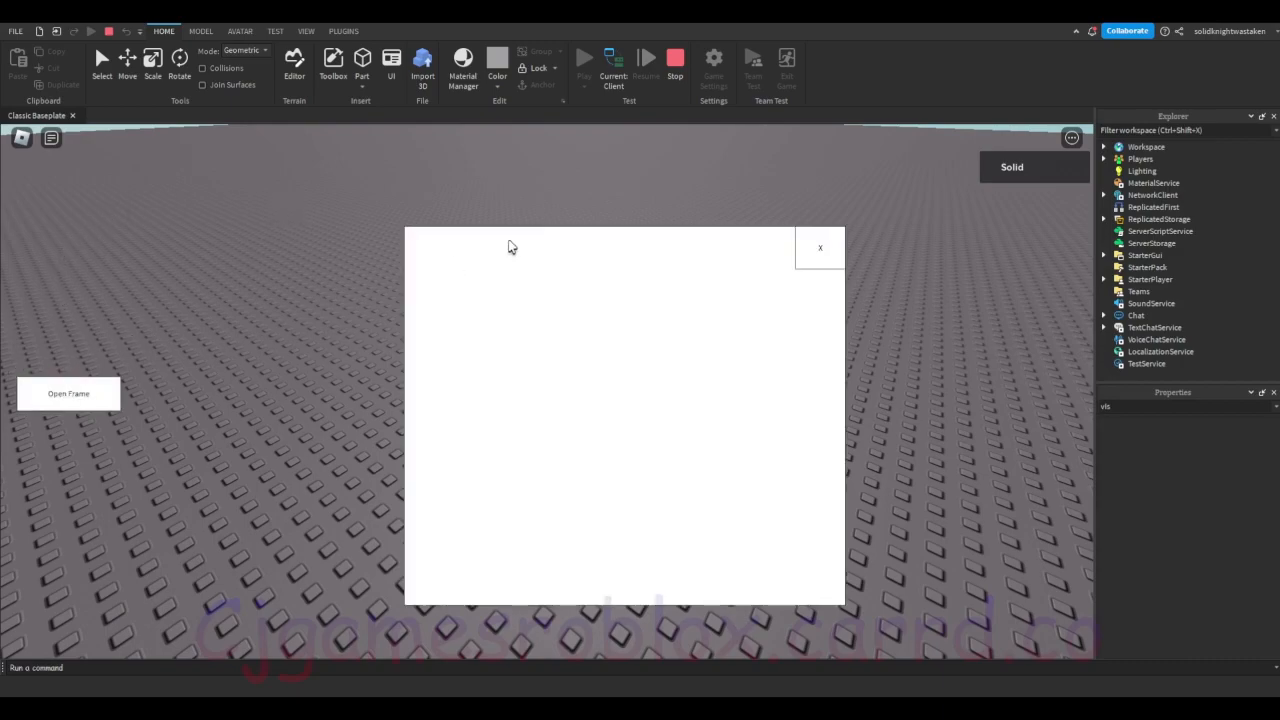
{"action": "left_click", "coordinate": [826, 262]}
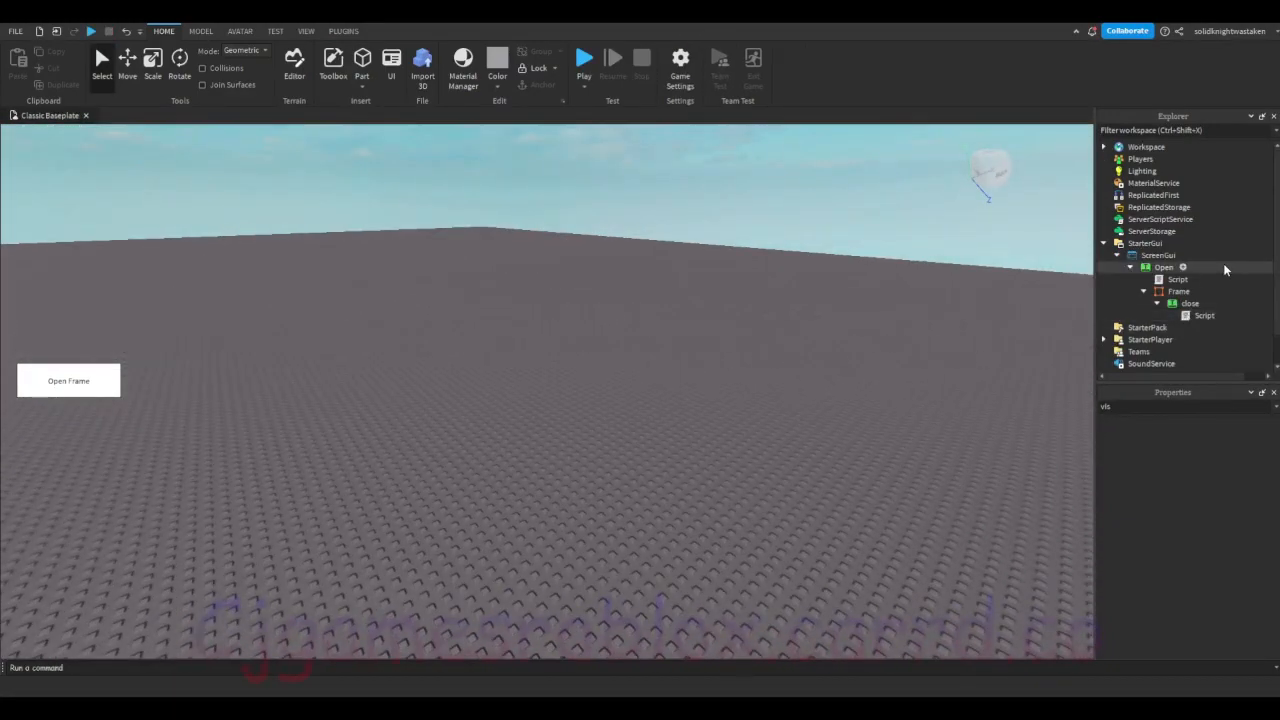
Step: Collapse the Frame's hierarchy, turn its Visible property back on and clear the property filter
{"action": "left_click", "coordinate": [1157, 303]}
{"action": "left_click", "coordinate": [1140, 292]}
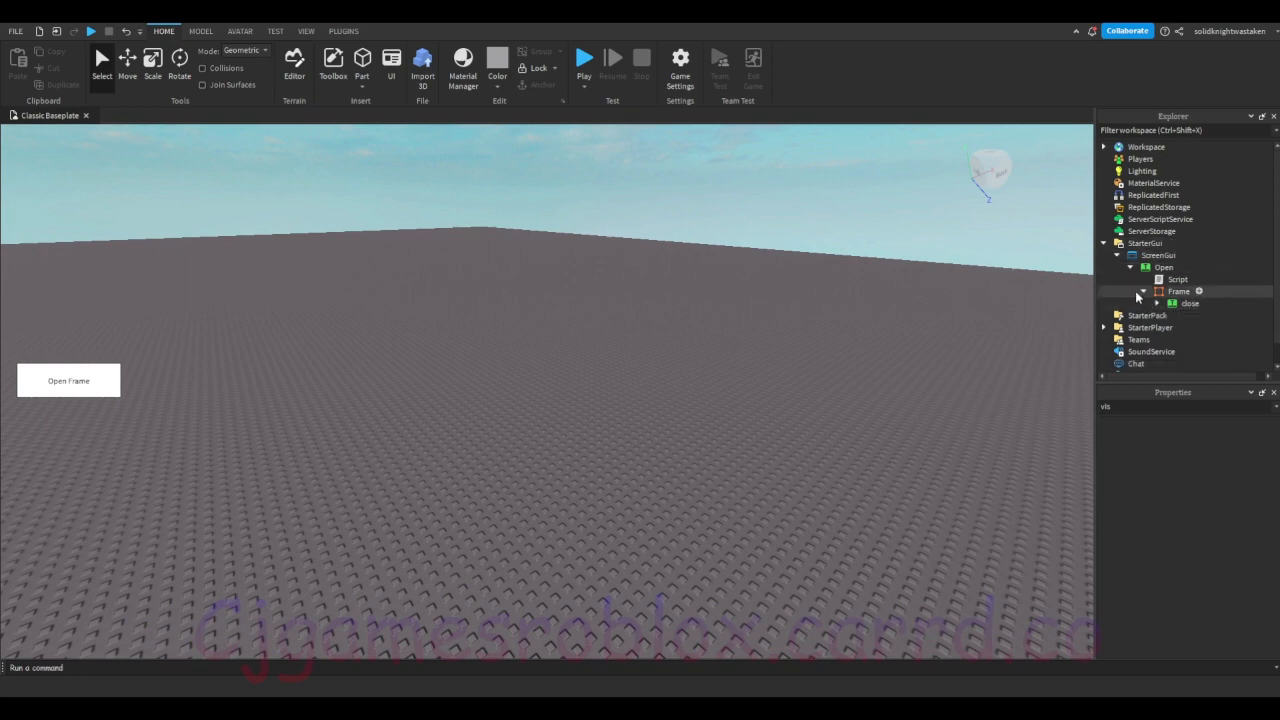
{"action": "left_click", "coordinate": [1143, 292]}
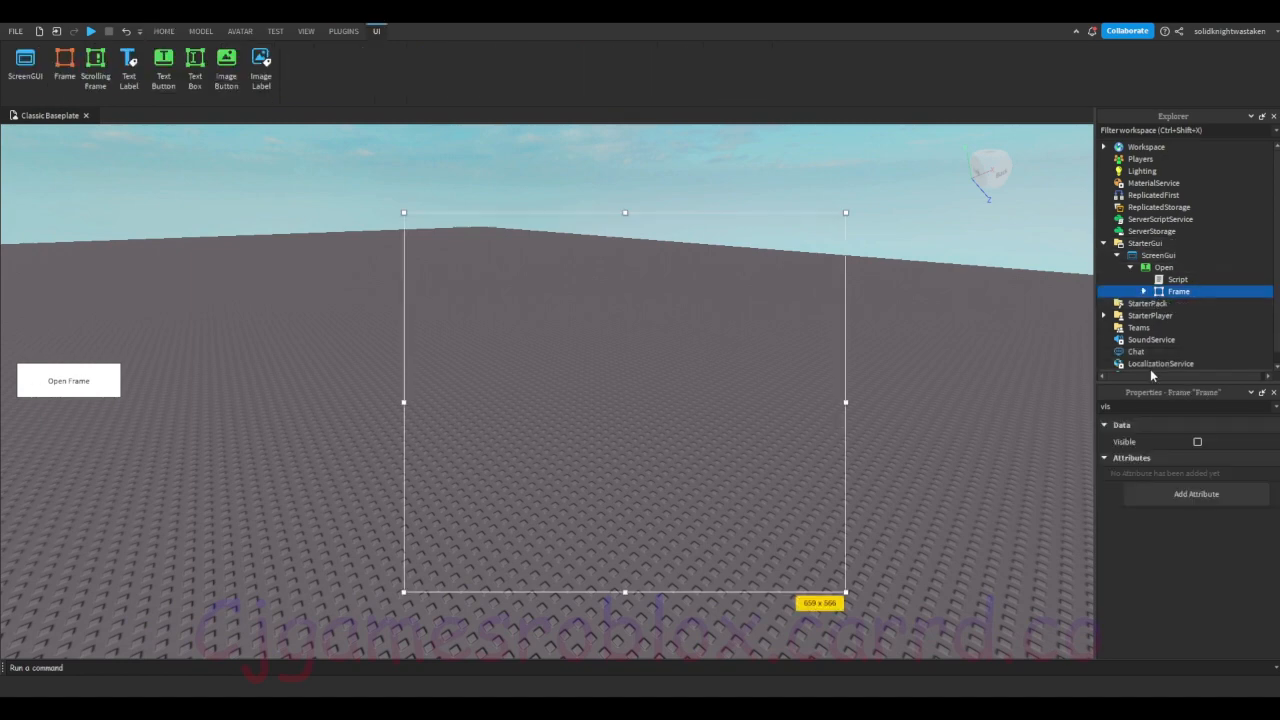
{"action": "left_click", "coordinate": [1197, 441]}
{"action": "left_click_drag", "start_coordinate": [1160, 407], "coordinate": [1010, 409]}
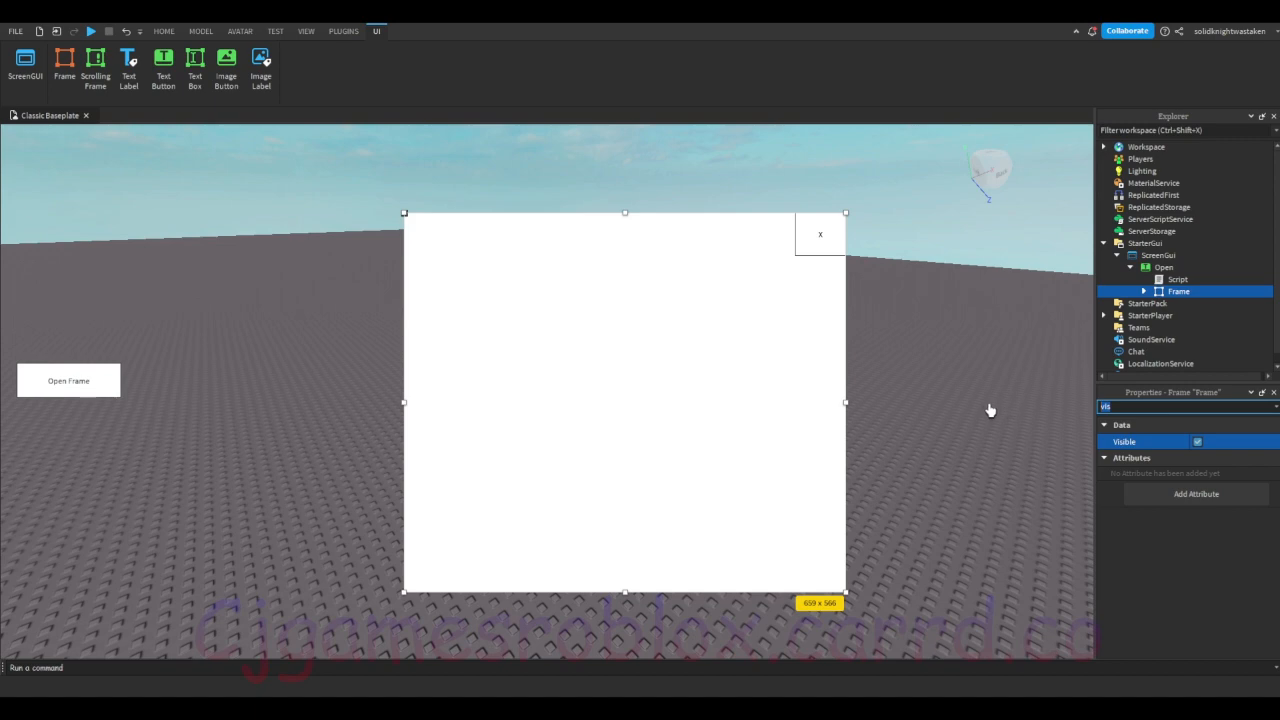
{"action": "key", "text": "BackSpace"}
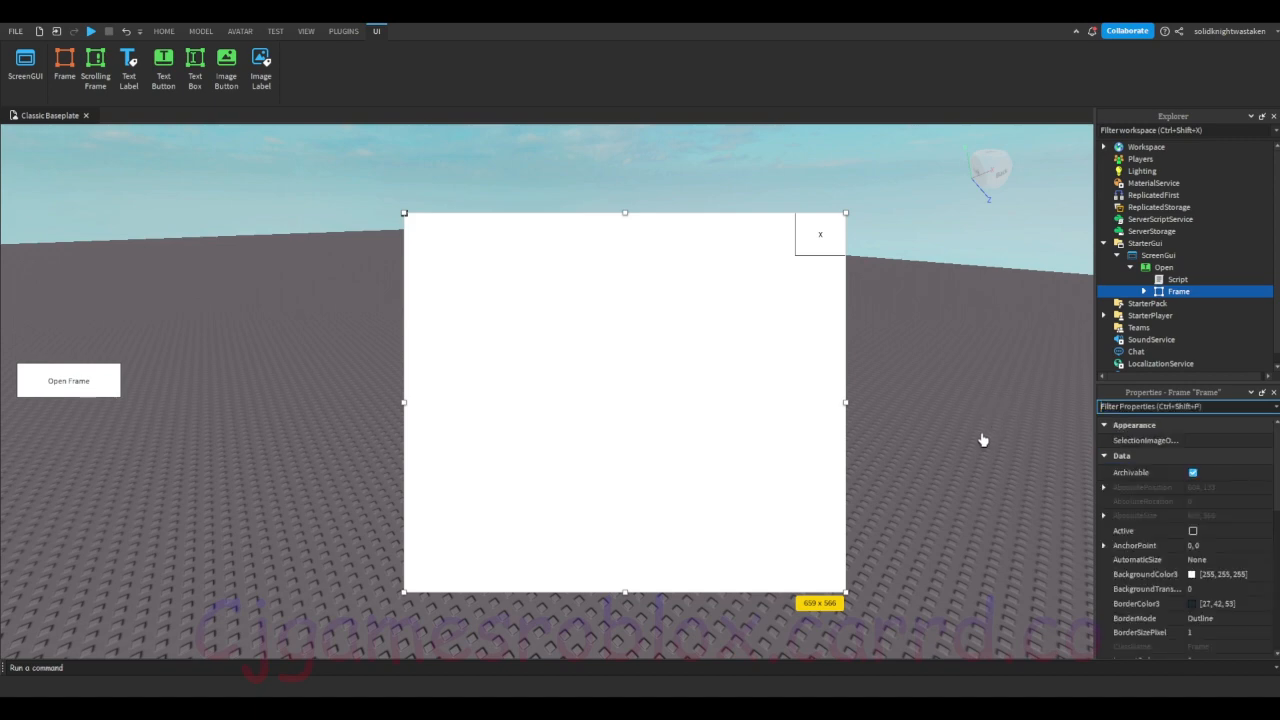
{"action": "left_click", "coordinate": [87, 397]}
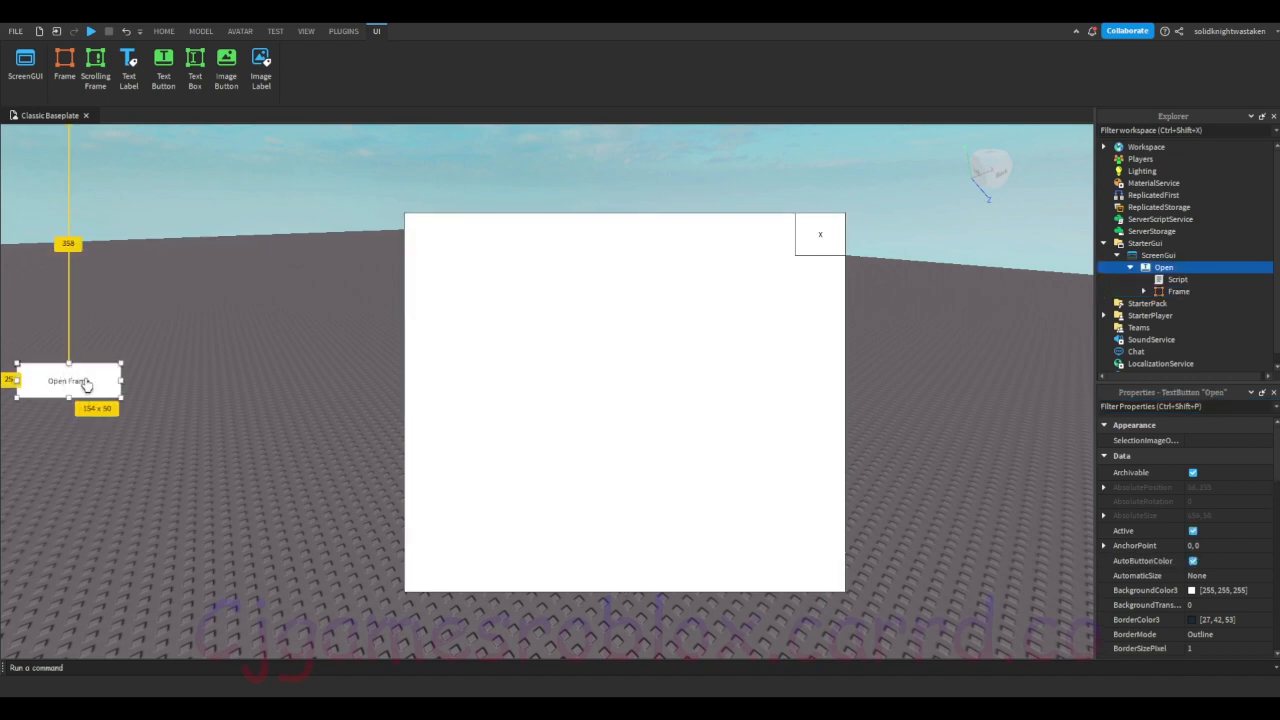
{"action": "left_click", "coordinate": [822, 248]}
{"action": "left_click", "coordinate": [52, 399]}
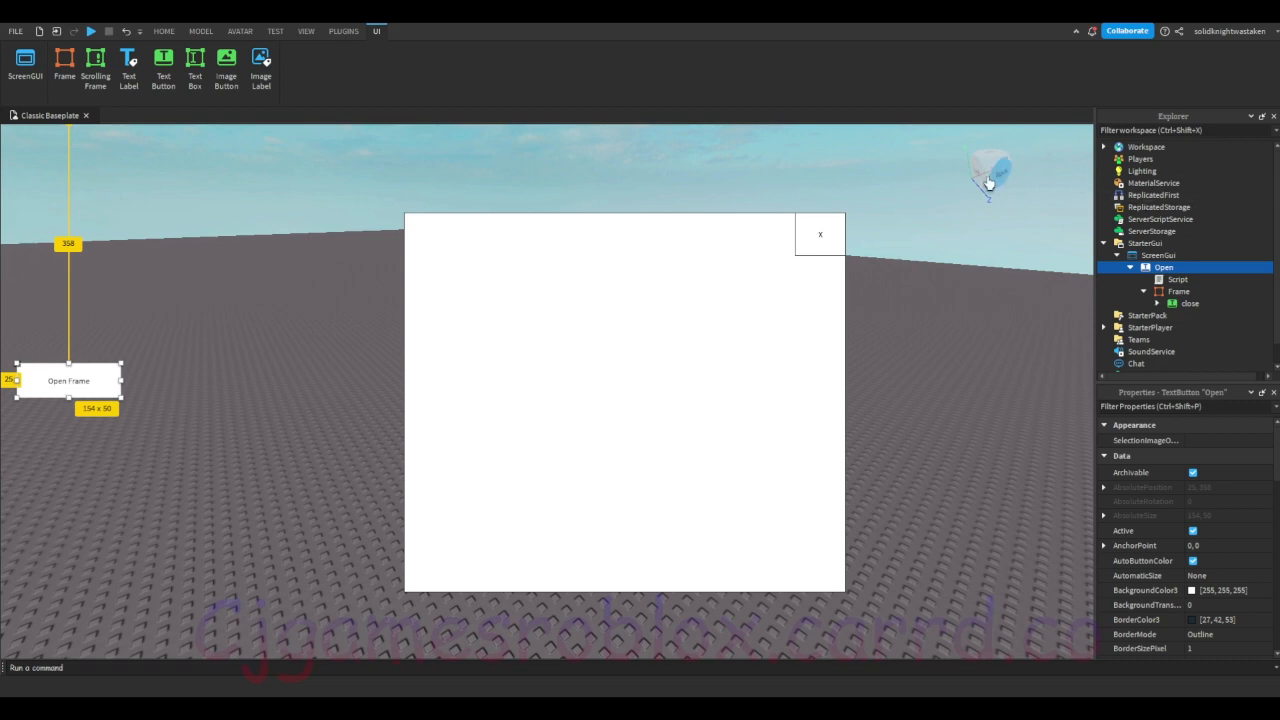
{"action": "left_click", "coordinate": [237, 345]}
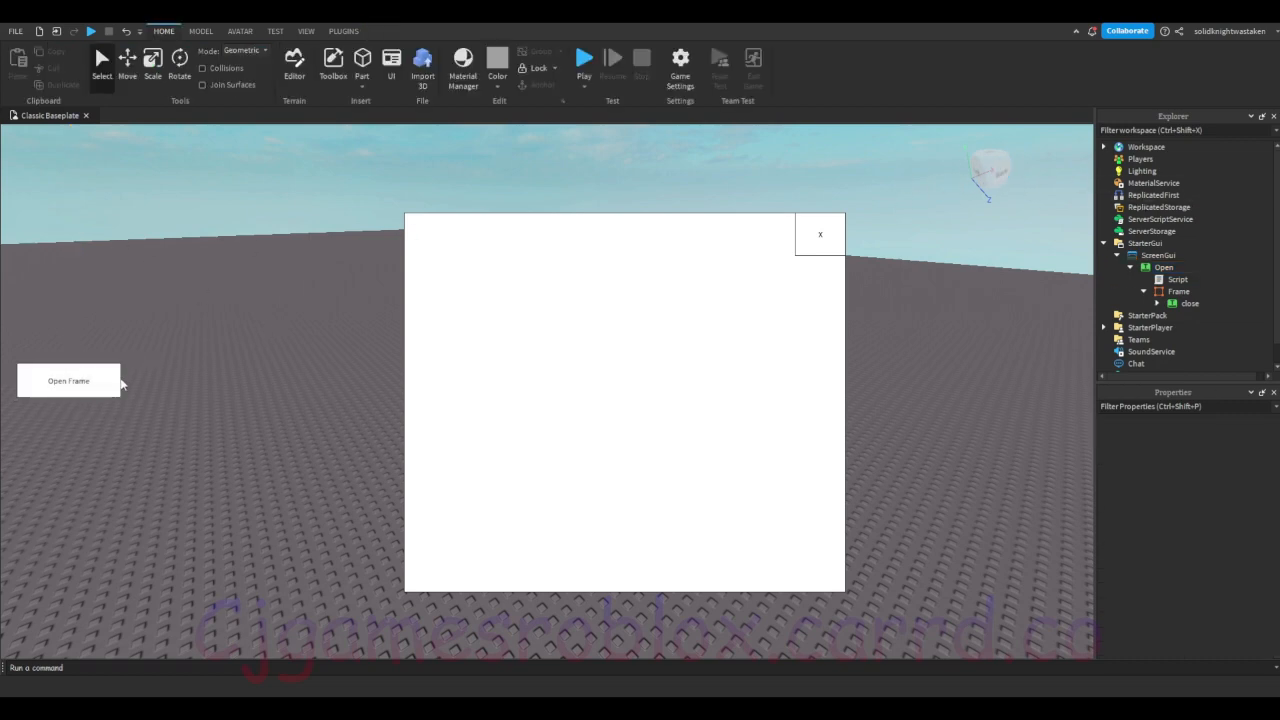
{"action": "left_click", "coordinate": [1176, 291]}
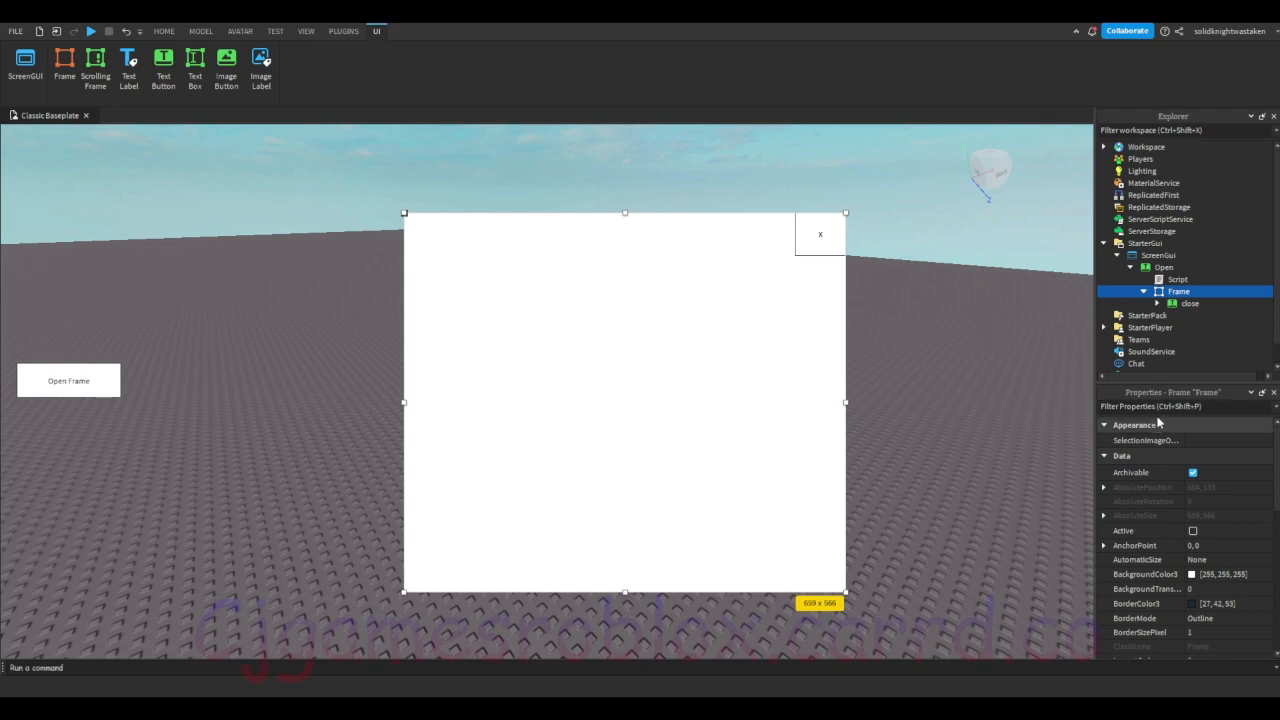
{"action": "left_click", "coordinate": [1188, 303]}
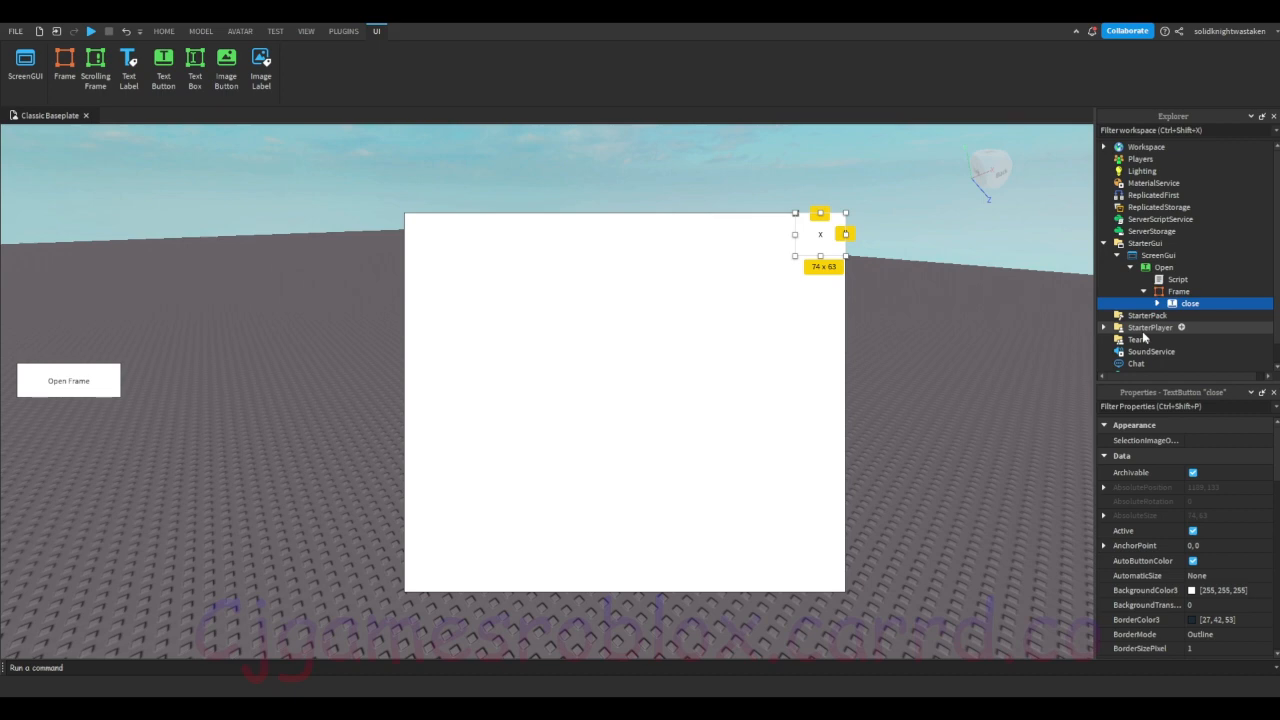
Step: Filter the Open button's properties by "color" and open the color picker for its BackgroundColor3
{"action": "left_click", "coordinate": [1164, 267]}
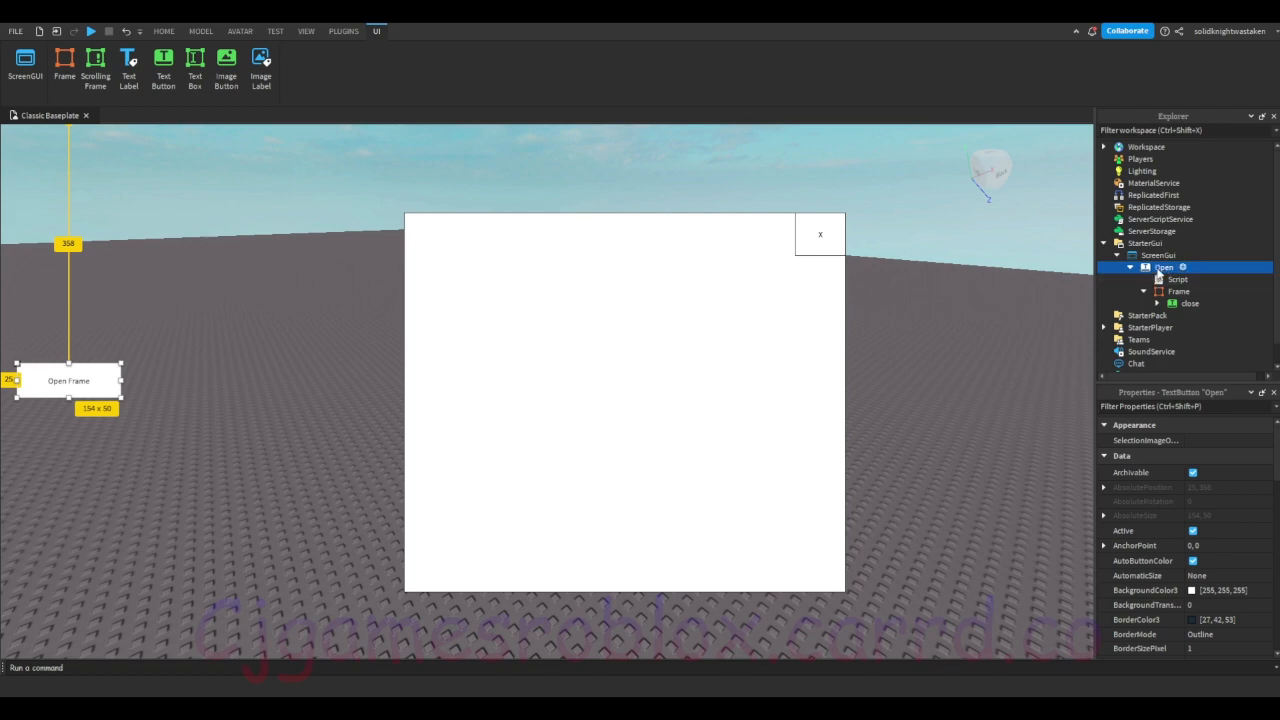
{"action": "left_click", "coordinate": [1138, 404]}
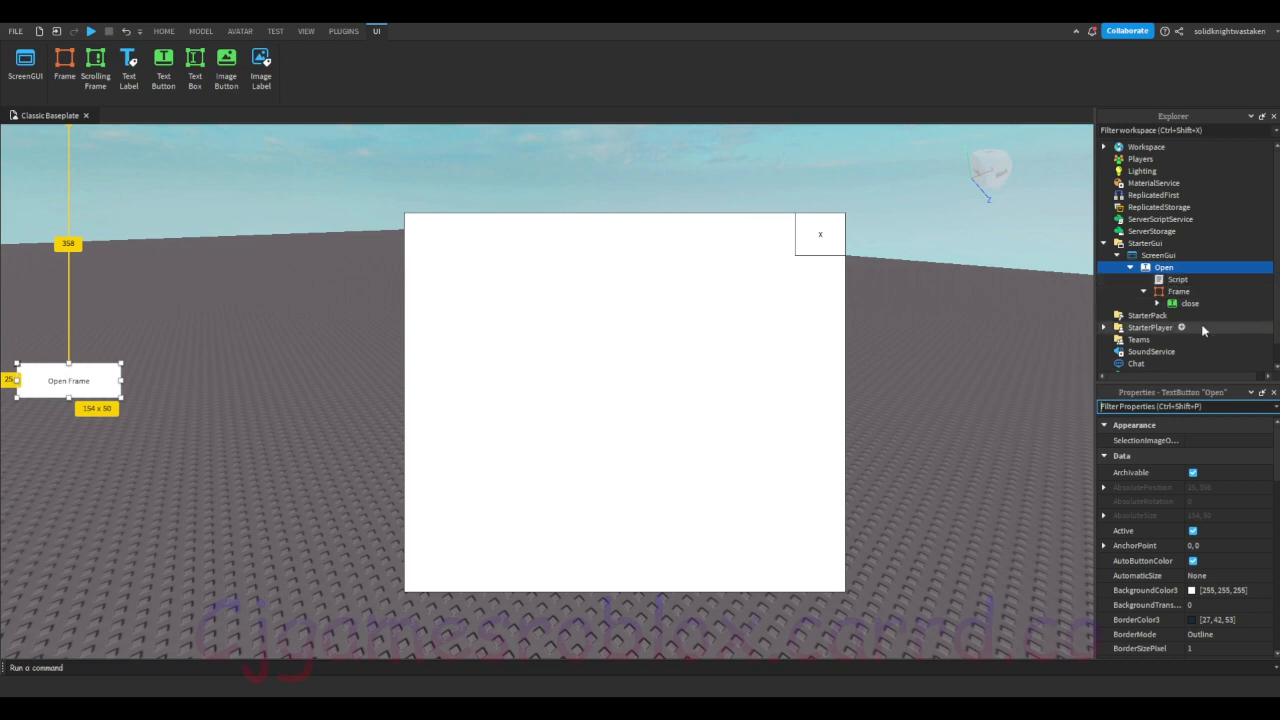
{"action": "type", "text": "col"}
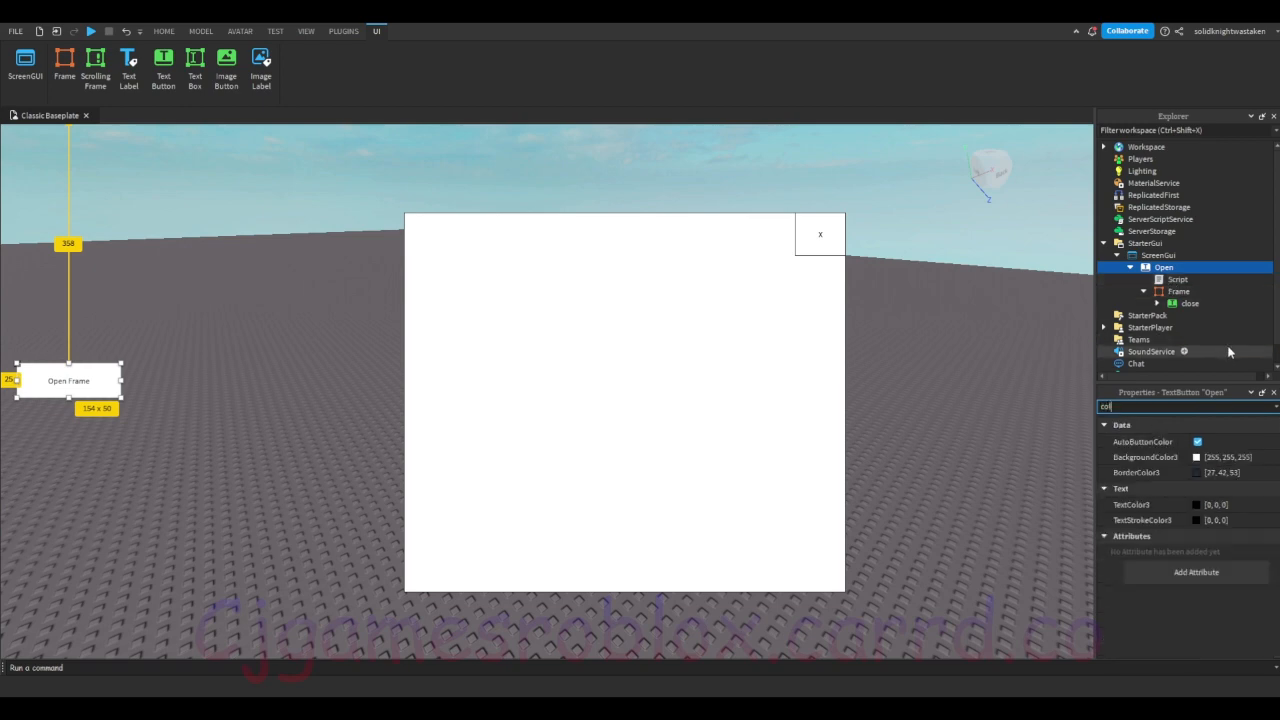
{"action": "type", "text": "or"}
{"action": "left_click", "coordinate": [1200, 457]}
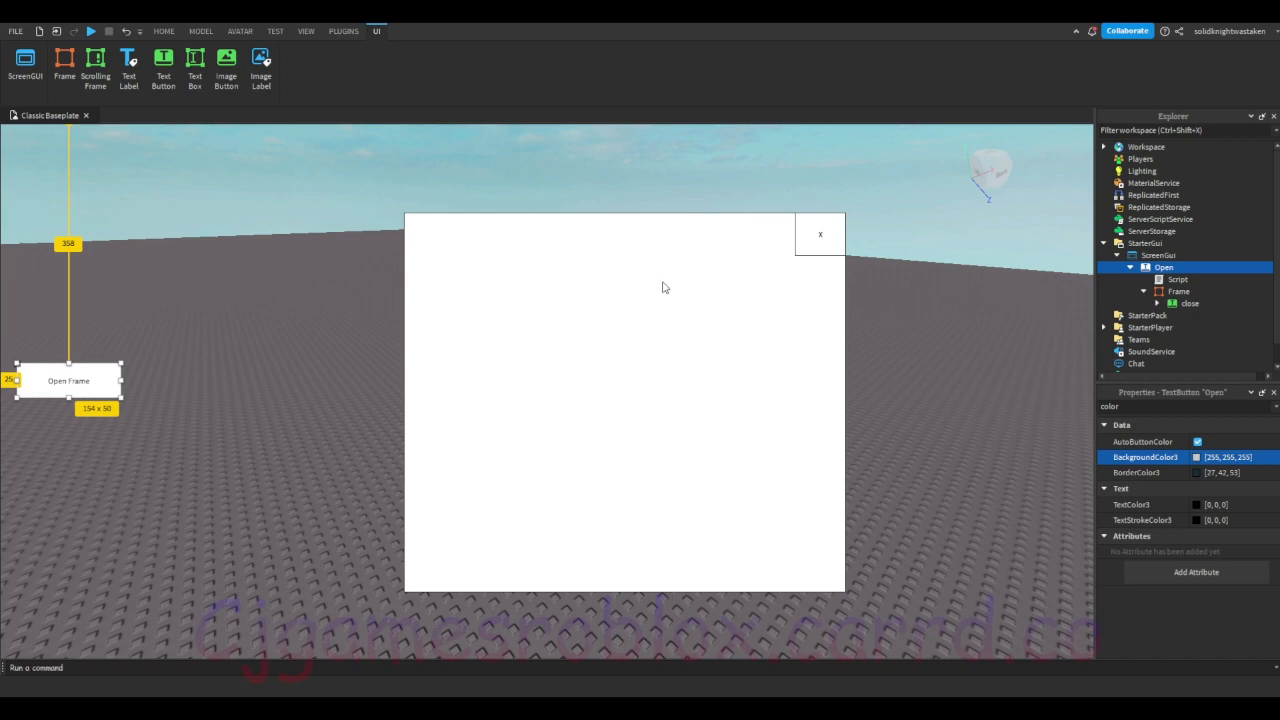
{"action": "left_click_drag", "start_coordinate": [662, 283], "coordinate": [633, 400]}
Step: Add a UIGradient to the Open button and set its Color to 255, 115, 117
{"action": "left_click", "coordinate": [1139, 359]}
{"action": "left_click", "coordinate": [1169, 293]}
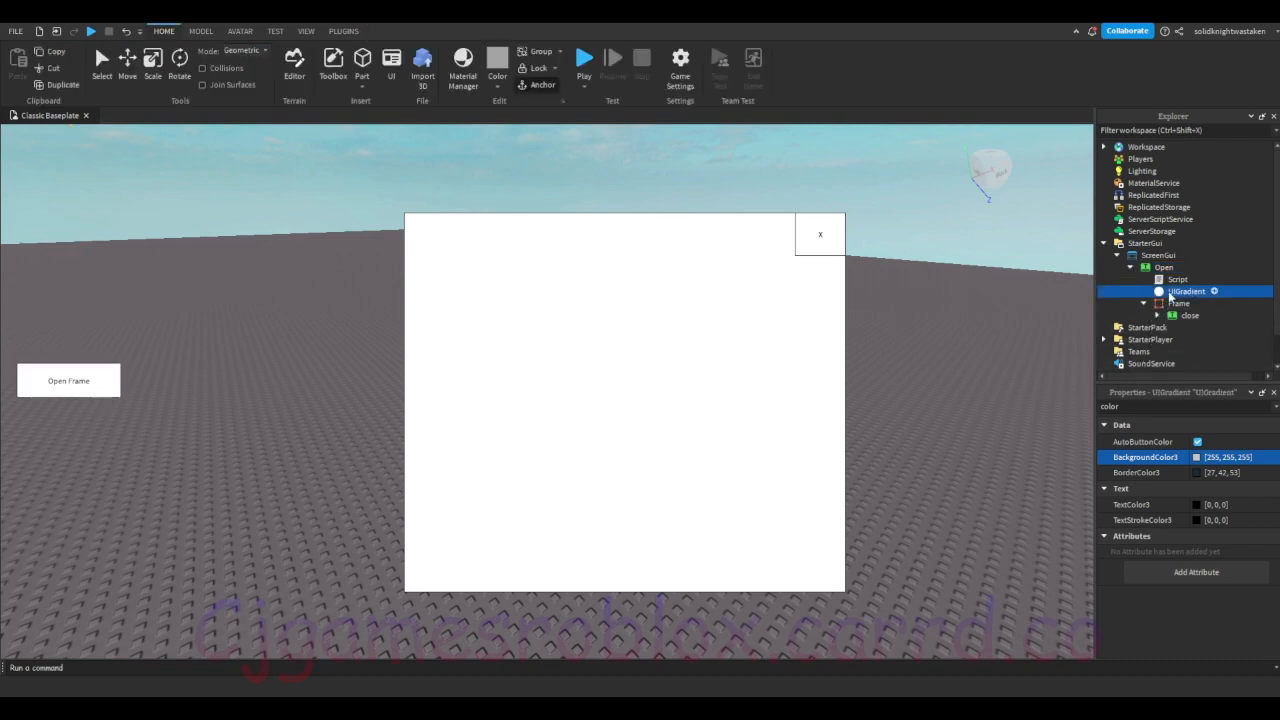
{"action": "left_click", "coordinate": [1197, 442]}
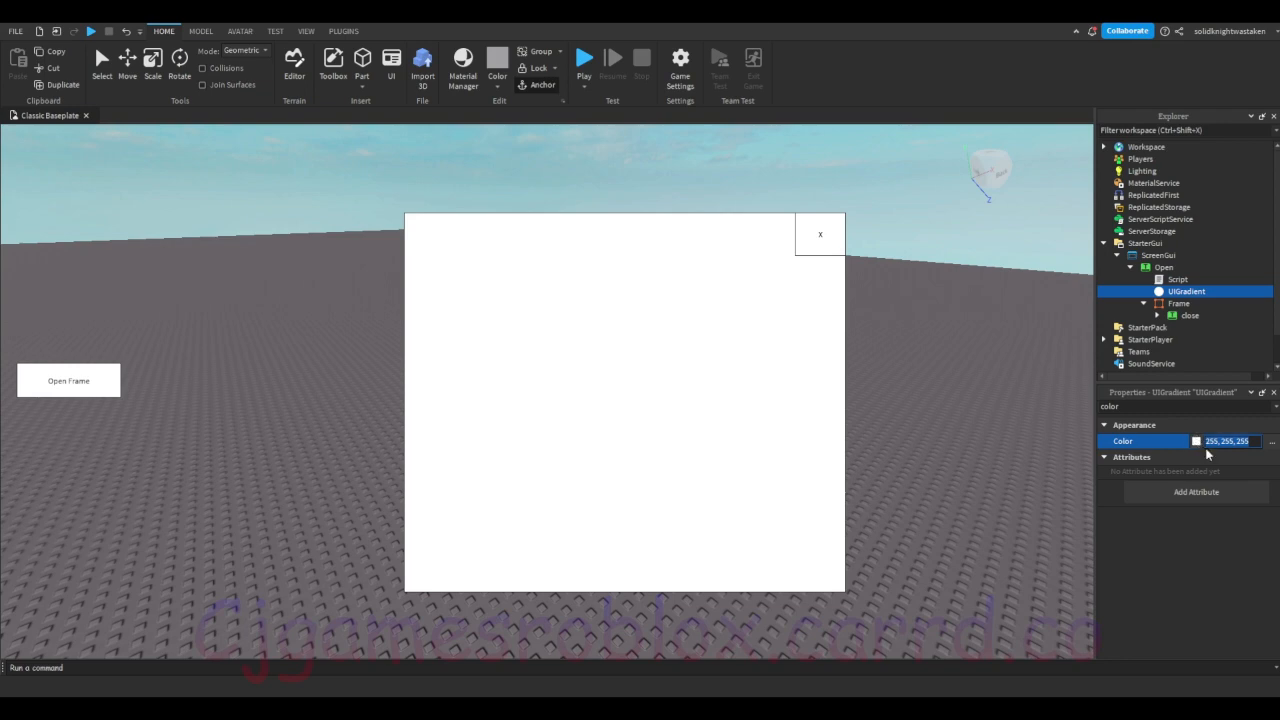
{"action": "left_click", "coordinate": [1195, 442]}
{"action": "left_click", "coordinate": [642, 319]}
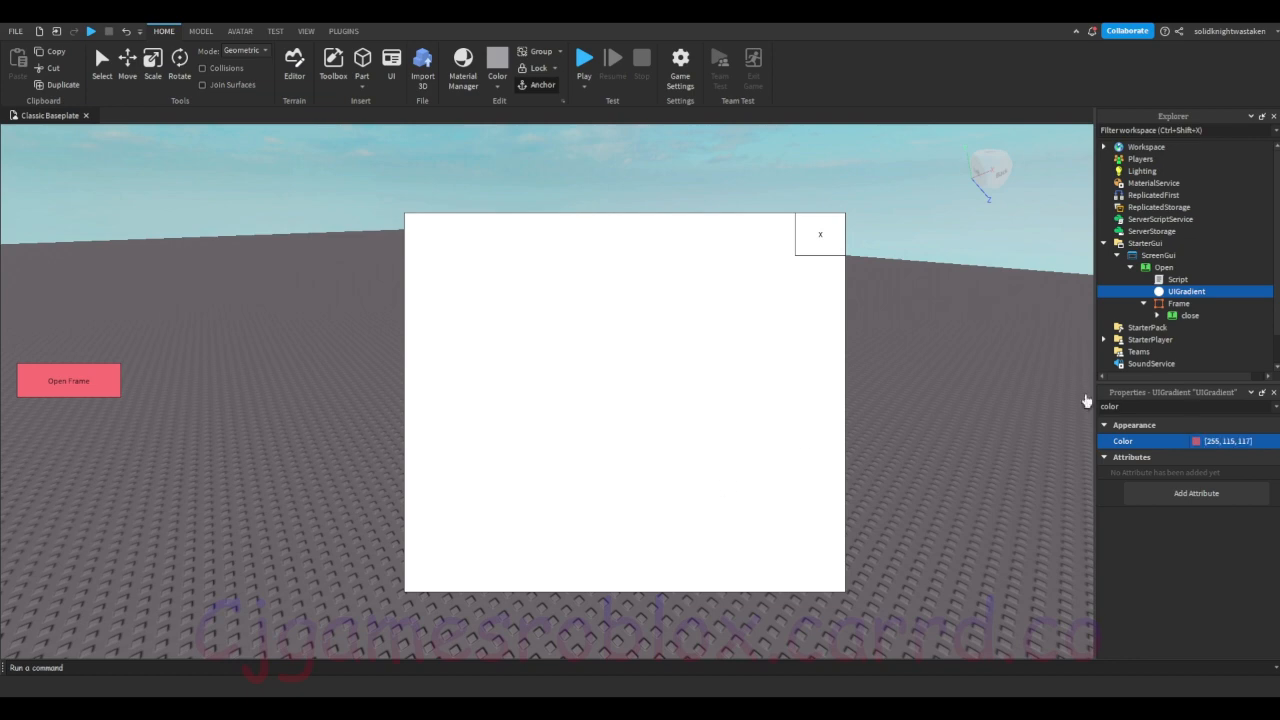
Step: Change the Open button's UIGradient color to a color sequence running from light lavender to red
{"action": "left_click", "coordinate": [1229, 443]}
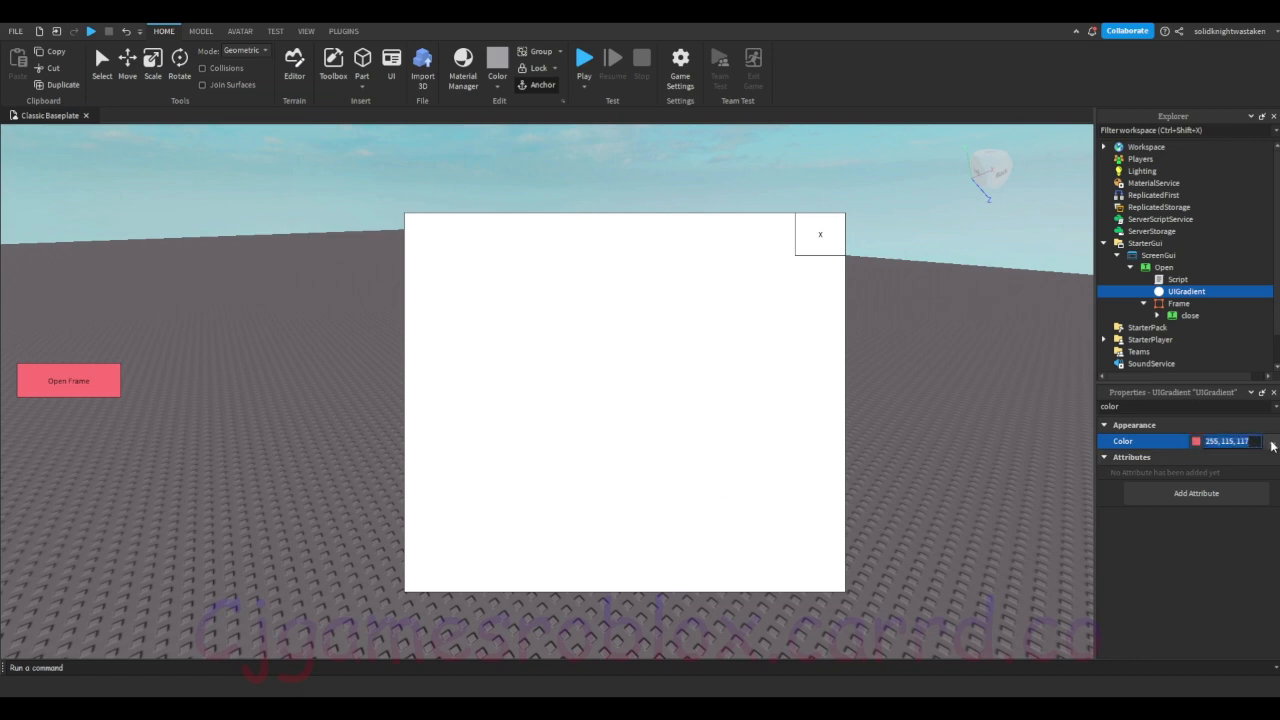
{"action": "left_click", "coordinate": [1271, 443]}
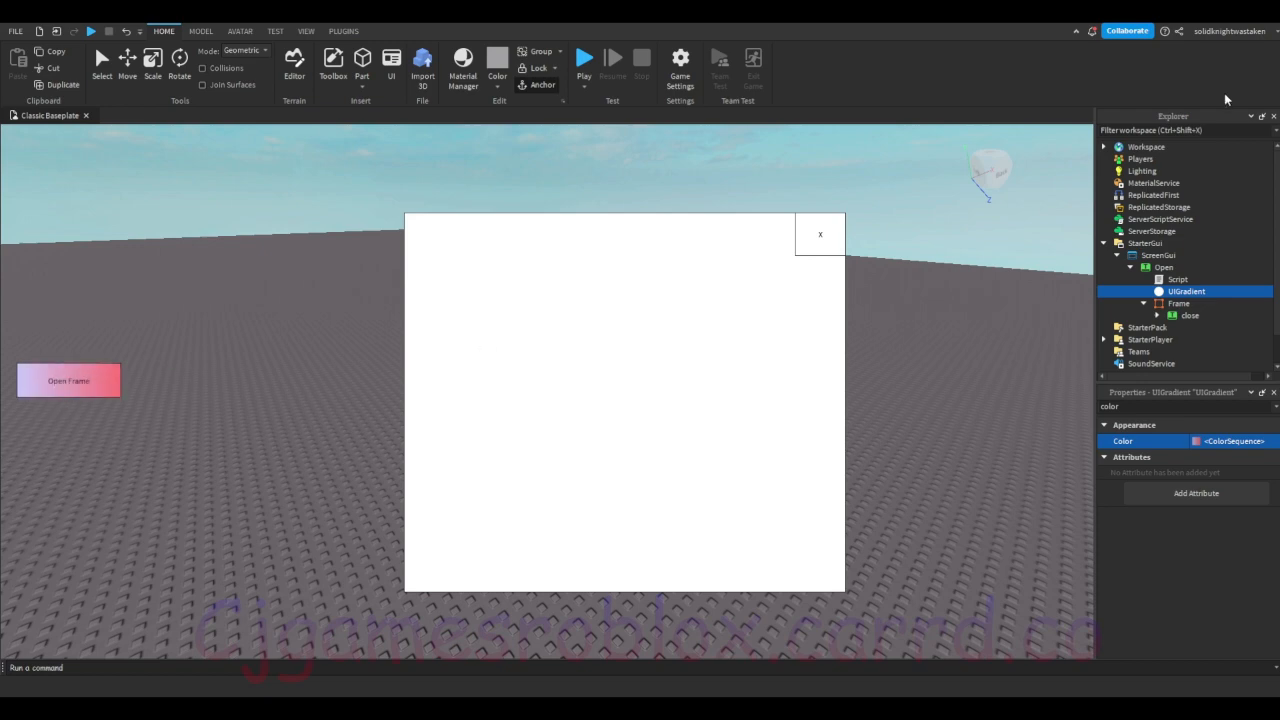
Step: Filter the Open button's properties by "textsca" and enable TextScaled
{"action": "left_click", "coordinate": [1164, 267]}
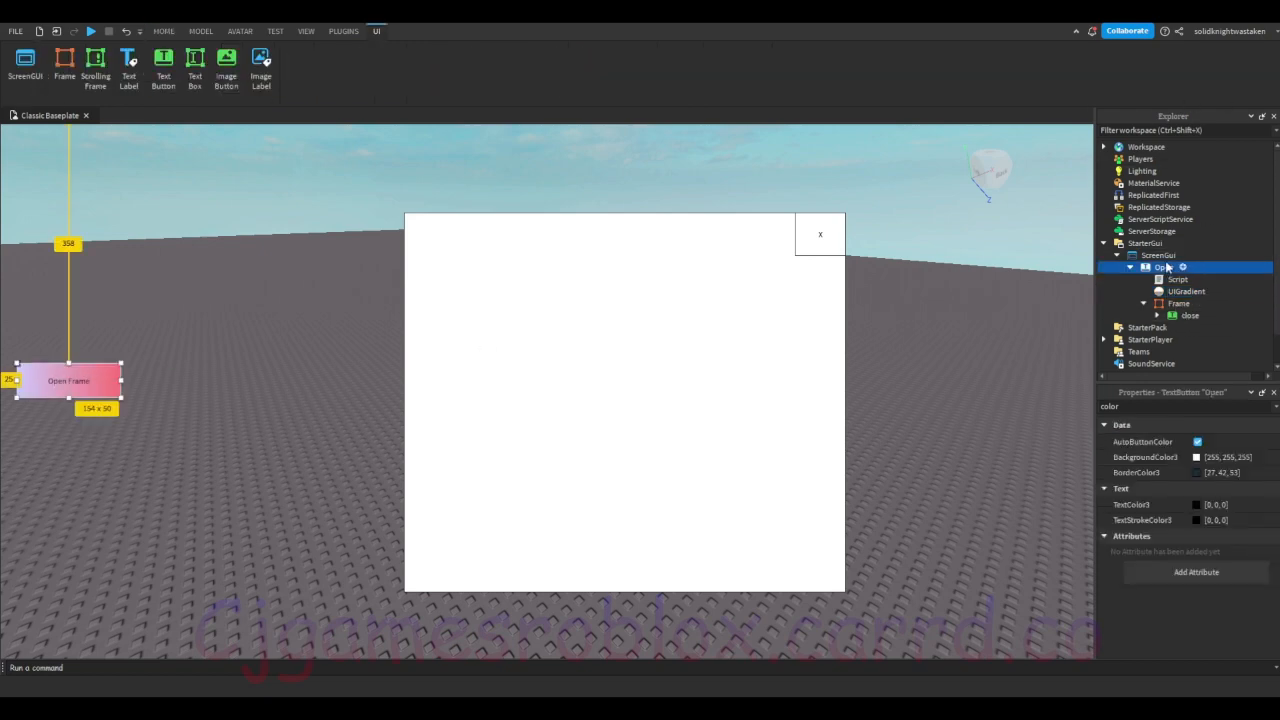
{"action": "left_click", "coordinate": [1122, 407]}
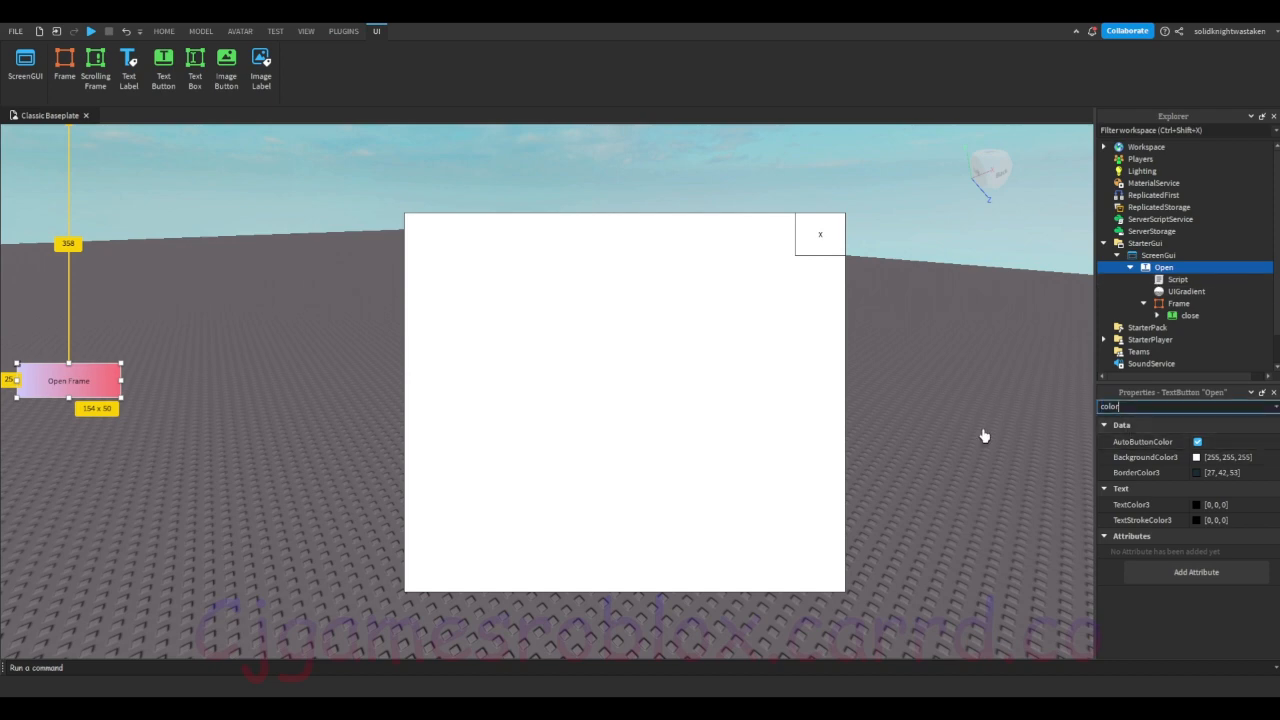
{"action": "key", "text": "BackSpace"}
{"action": "key", "text": "BackSpace"}
{"action": "key", "text": "BackSpace"}
{"action": "key", "text": "BackSpace"}
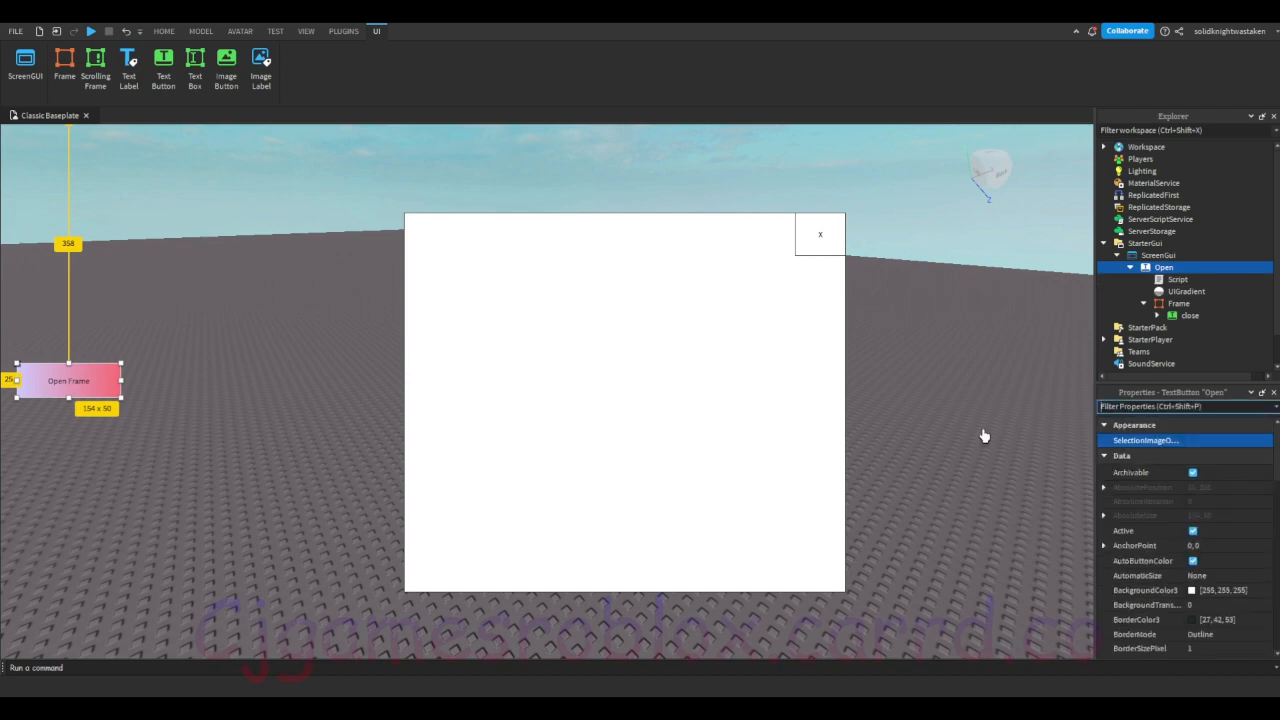
{"action": "type", "text": "textsca"}
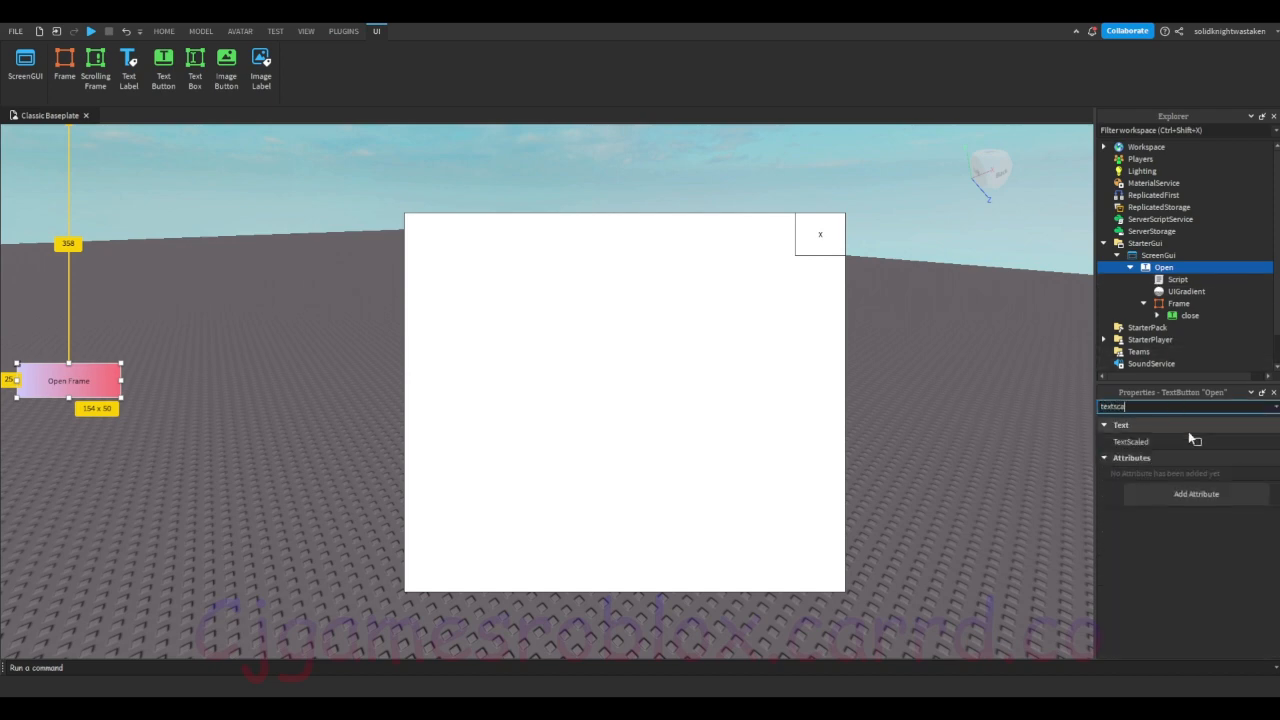
{"action": "left_click", "coordinate": [1199, 442]}
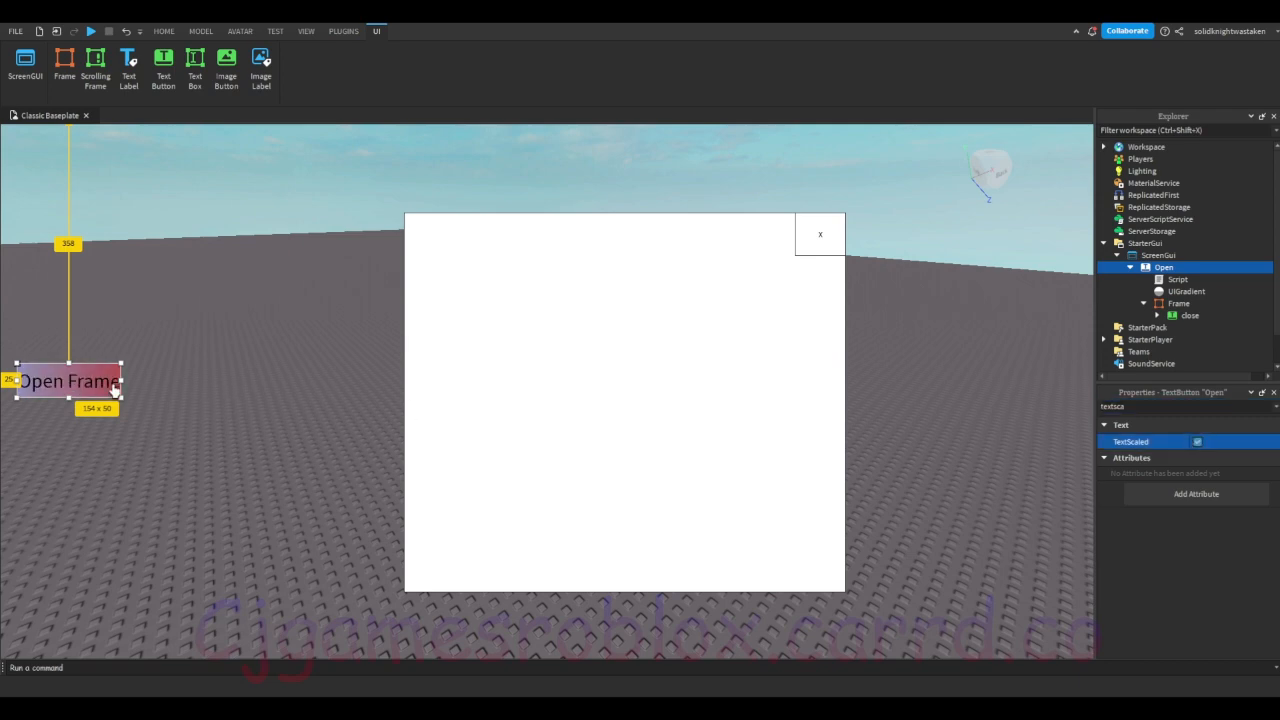
Step: Filter the Open button's properties by "font" and set its FontFace to Fredoka One
{"action": "left_click", "coordinate": [1183, 407]}
{"action": "key", "text": "ctrl+a"}
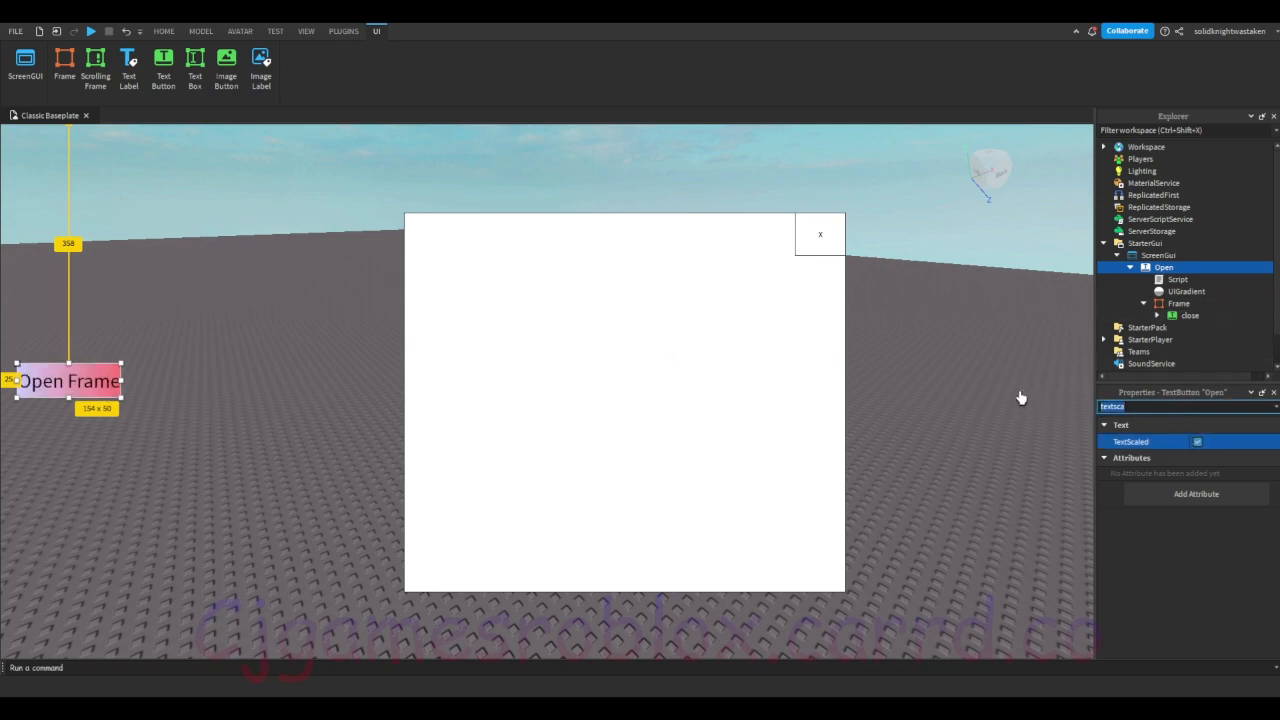
{"action": "key", "text": "BackSpace"}
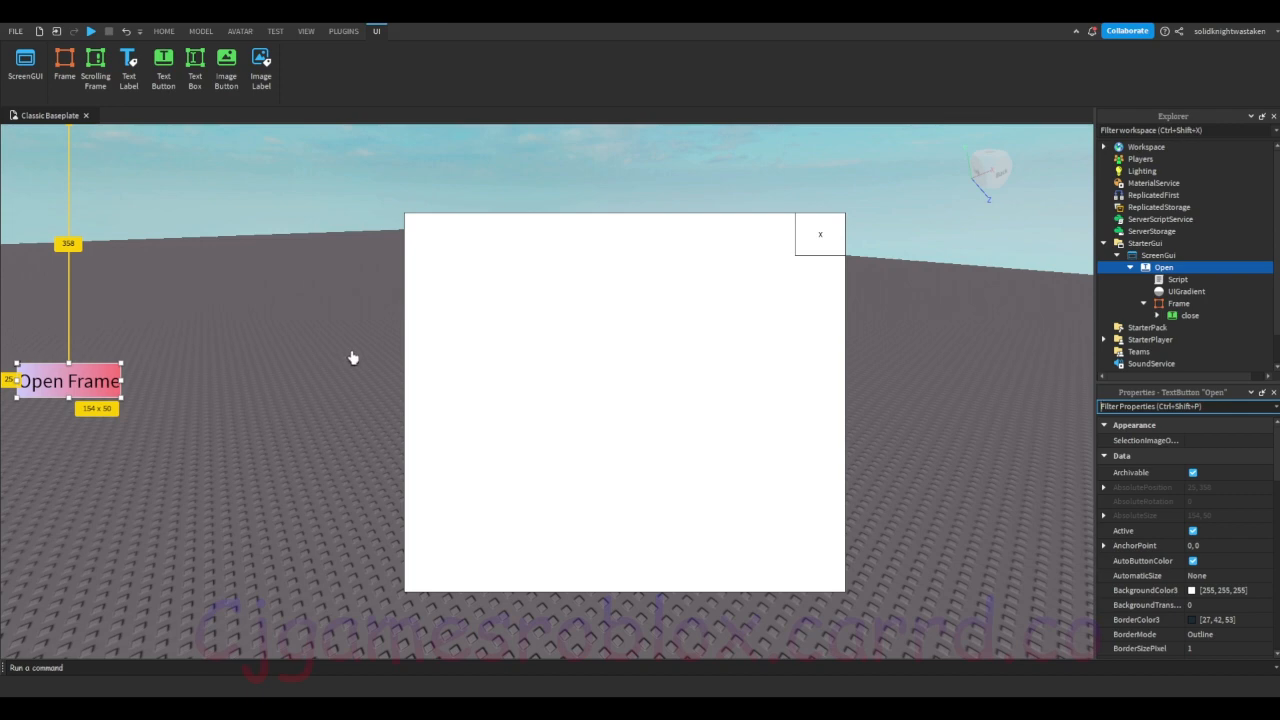
{"action": "type", "text": "font"}
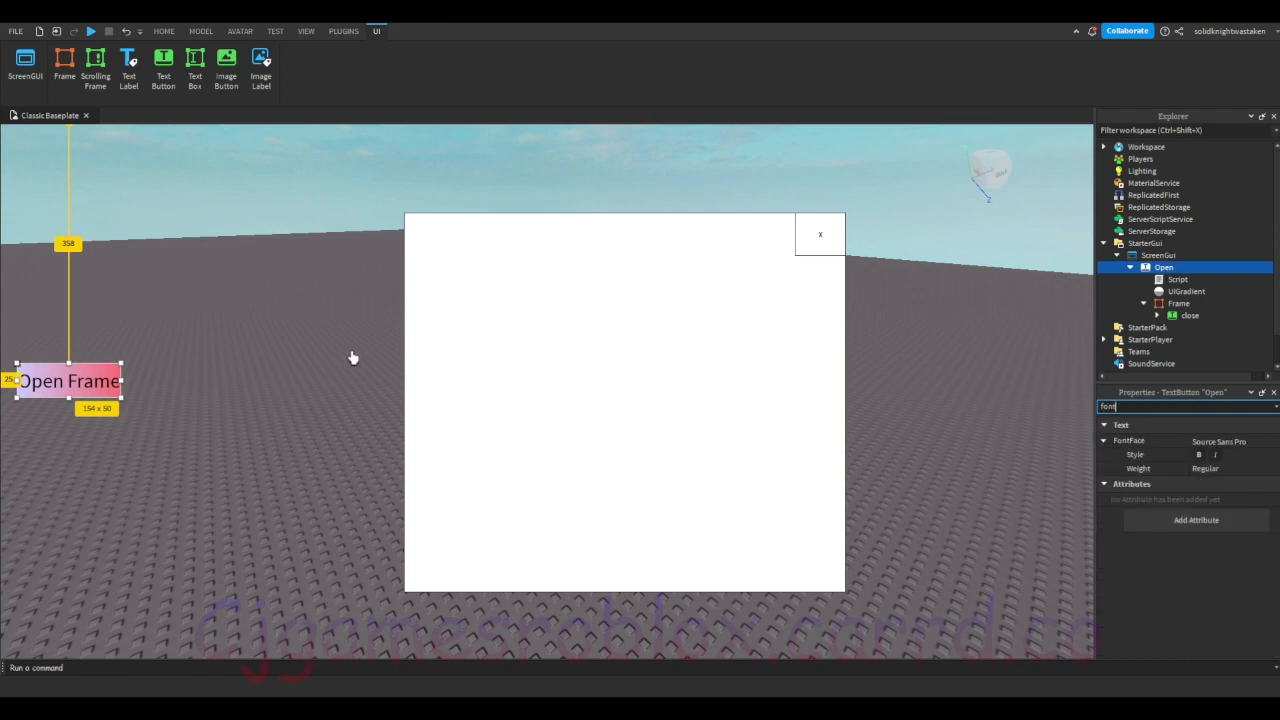
{"action": "left_click", "coordinate": [1229, 448]}
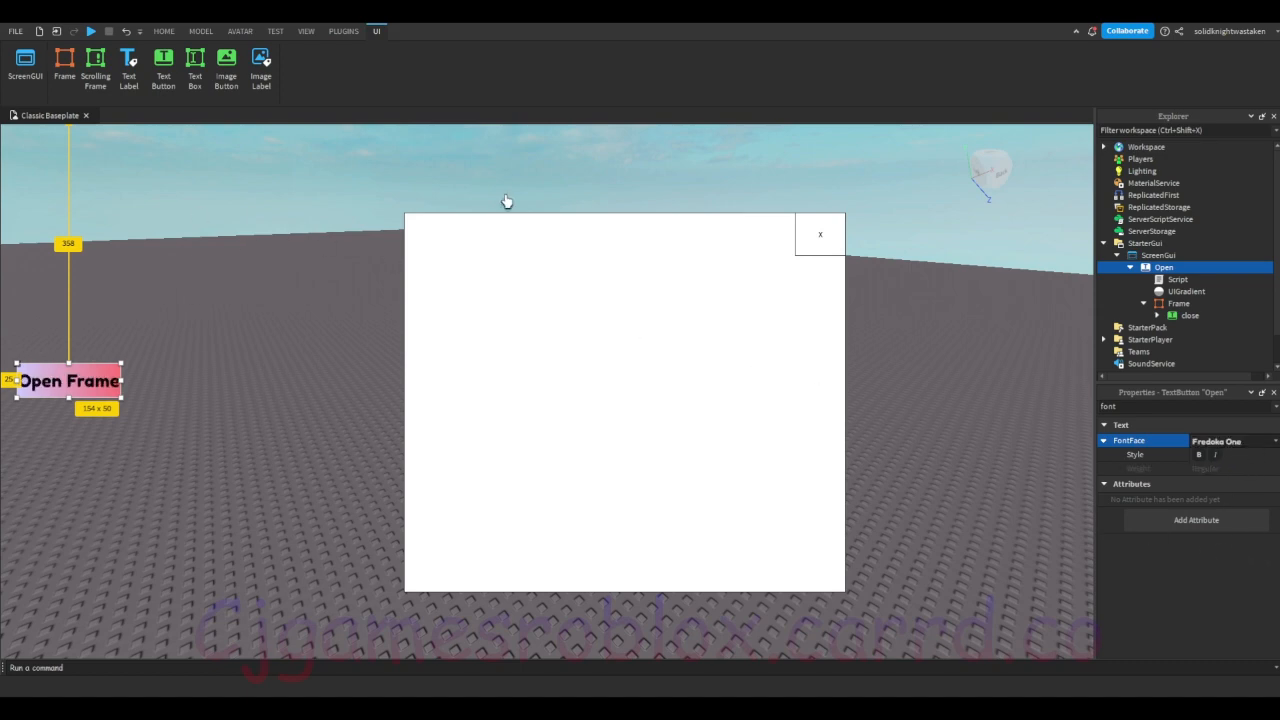
Step: Add a UICorner to the Open button and clear the property filter
{"action": "left_click", "coordinate": [1178, 280]}
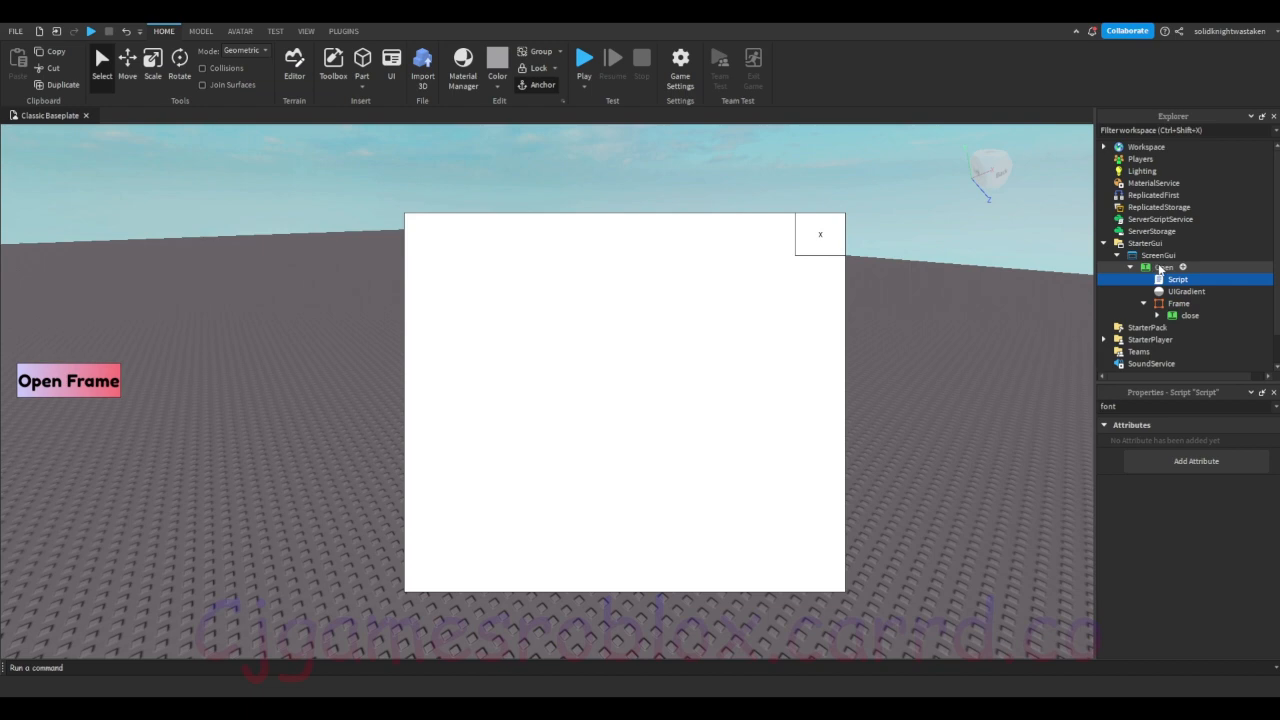
{"action": "left_click", "coordinate": [1162, 268]}
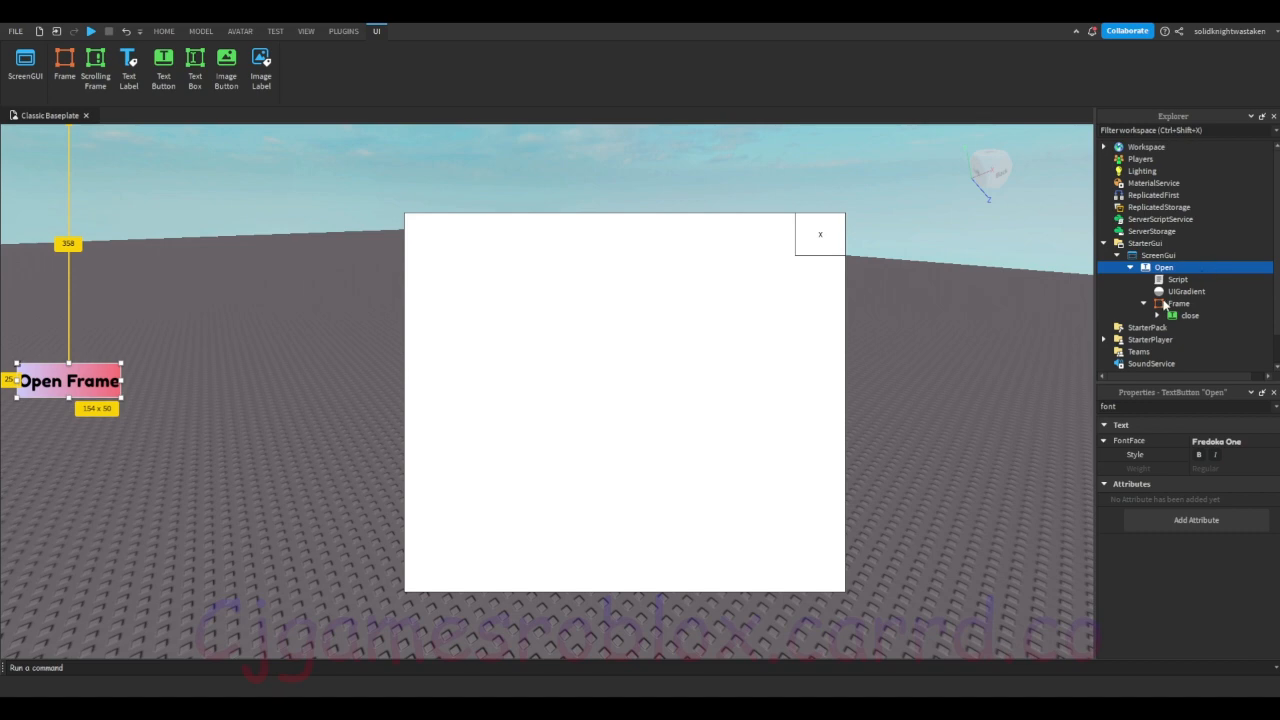
{"action": "left_click", "coordinate": [1164, 304]}
{"action": "left_click", "coordinate": [1167, 291]}
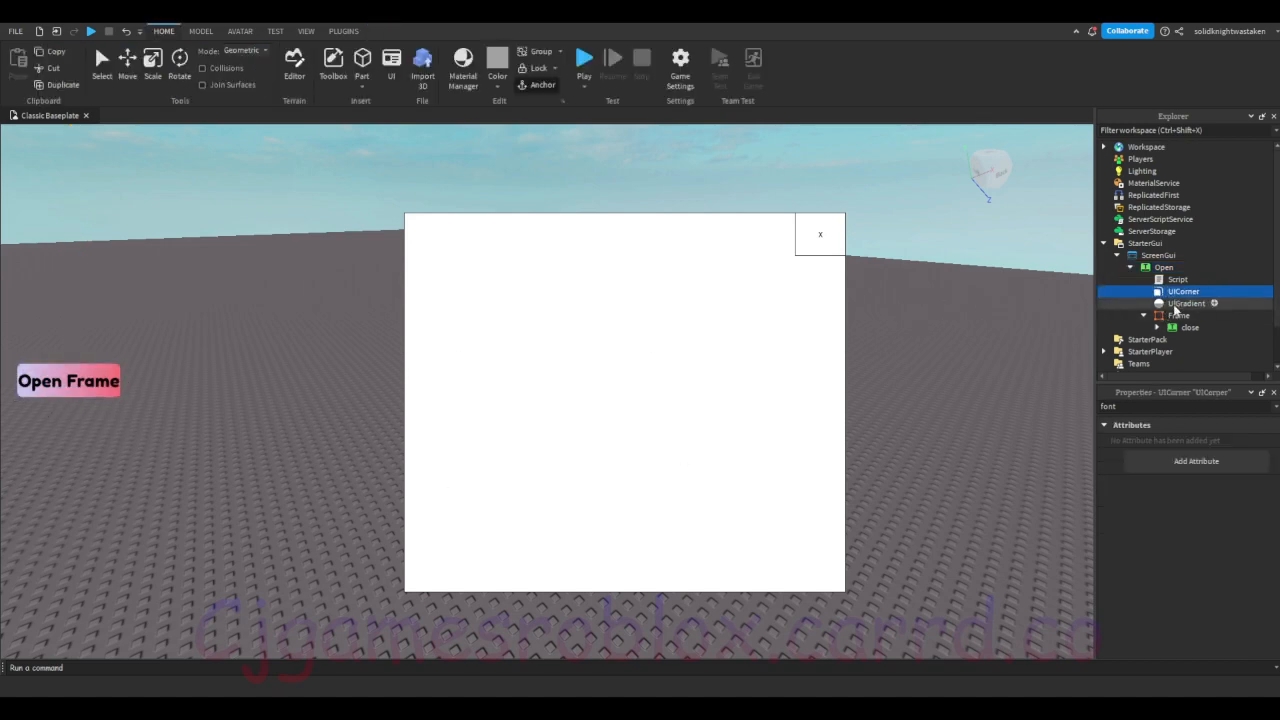
{"action": "left_click", "coordinate": [1150, 407]}
{"action": "key", "text": "BackSpace"}
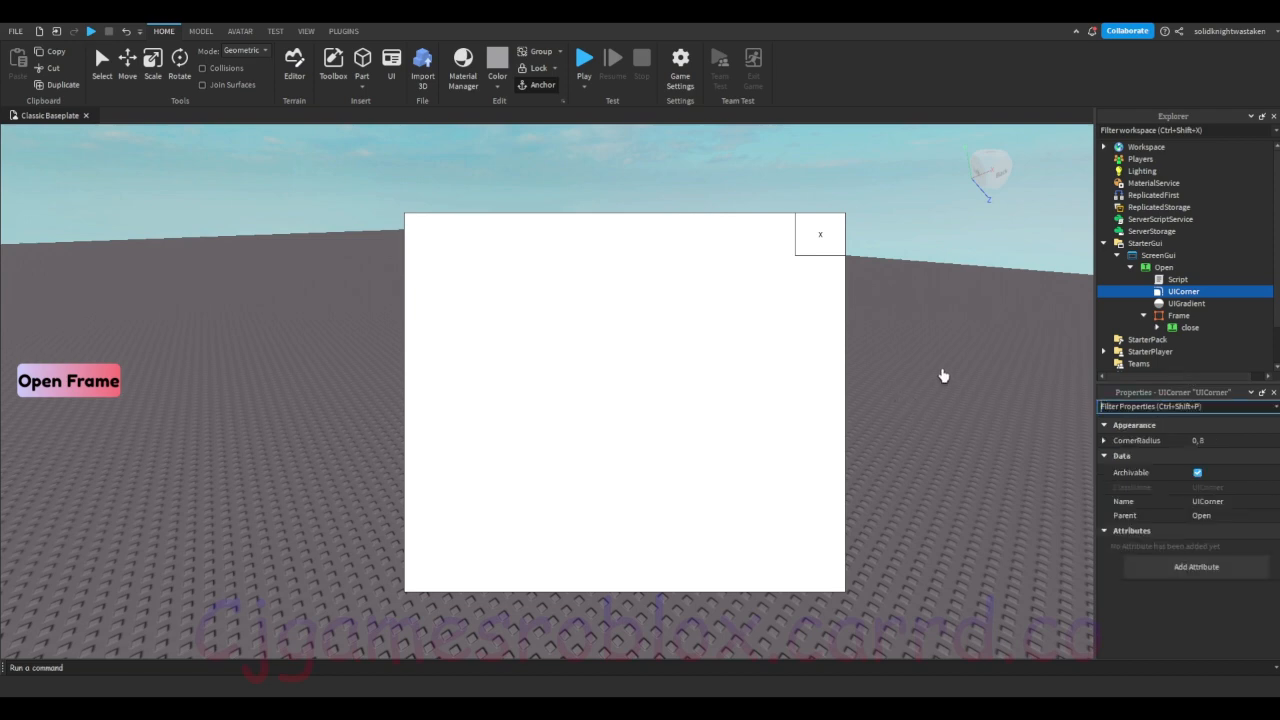
{"action": "left_click", "coordinate": [1212, 441]}
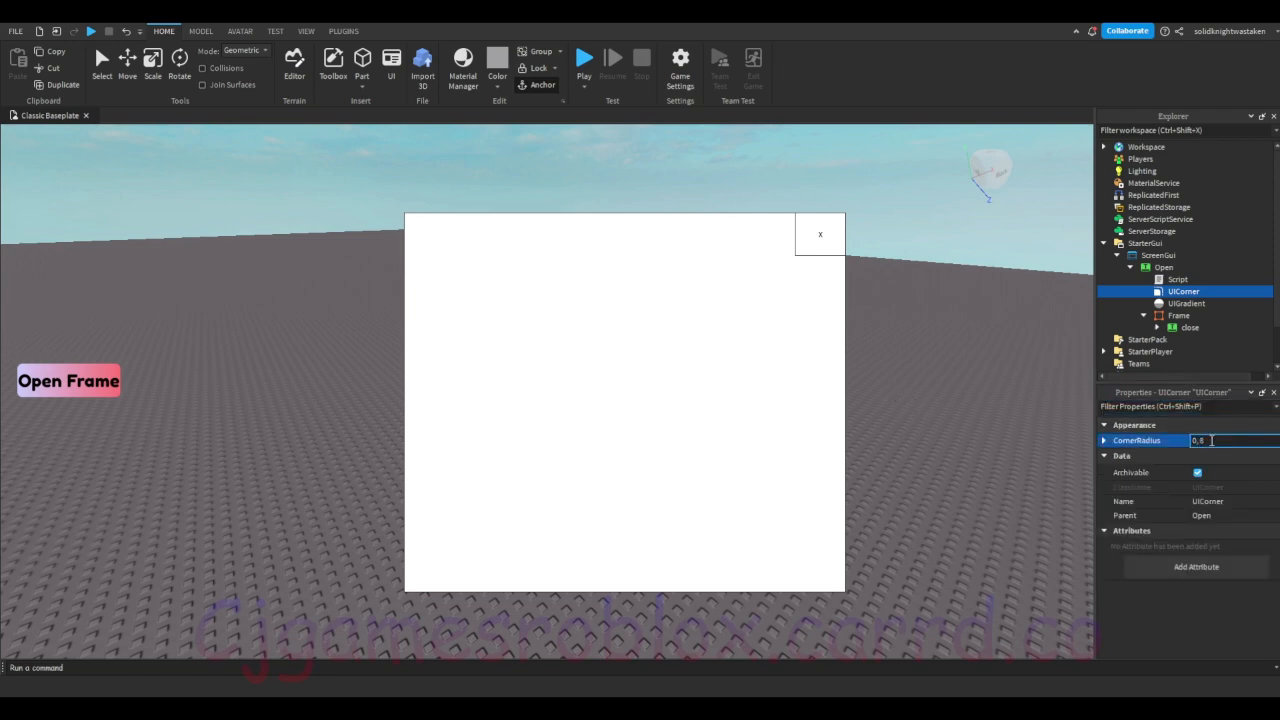
{"action": "left_click_drag", "start_coordinate": [1183, 291], "coordinate": [1180, 281]}
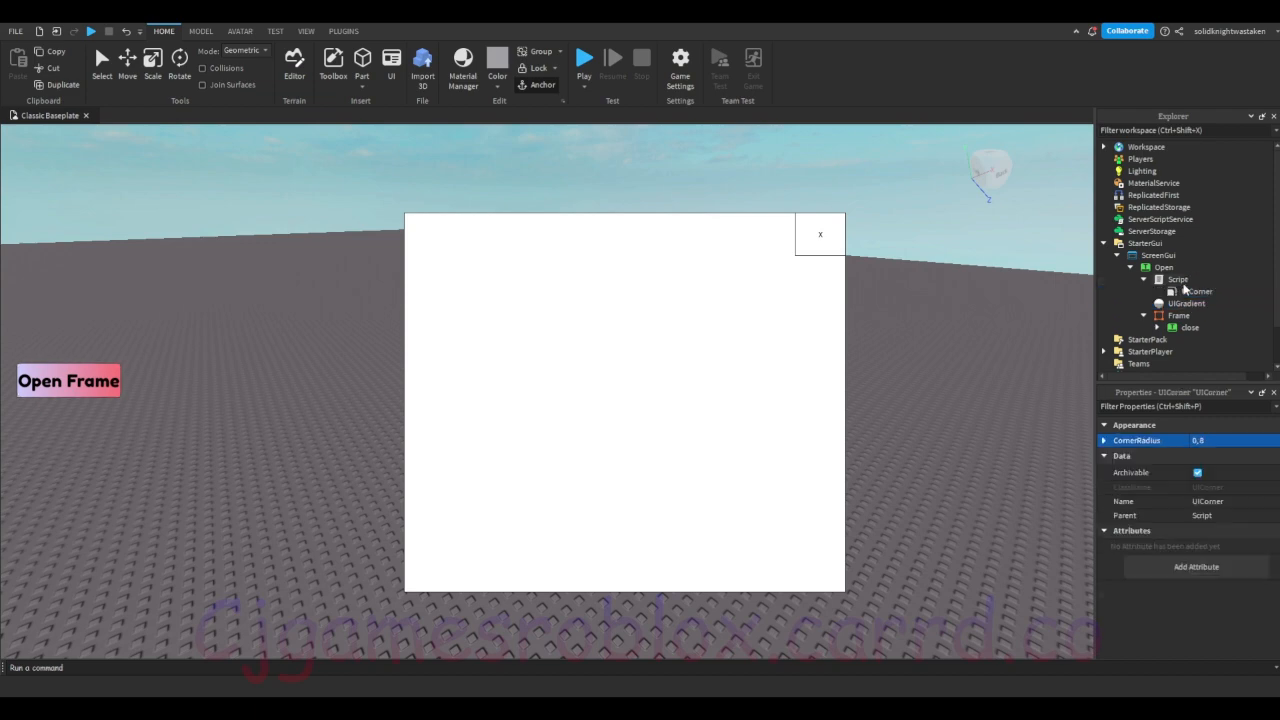
{"action": "left_click", "coordinate": [1187, 292]}
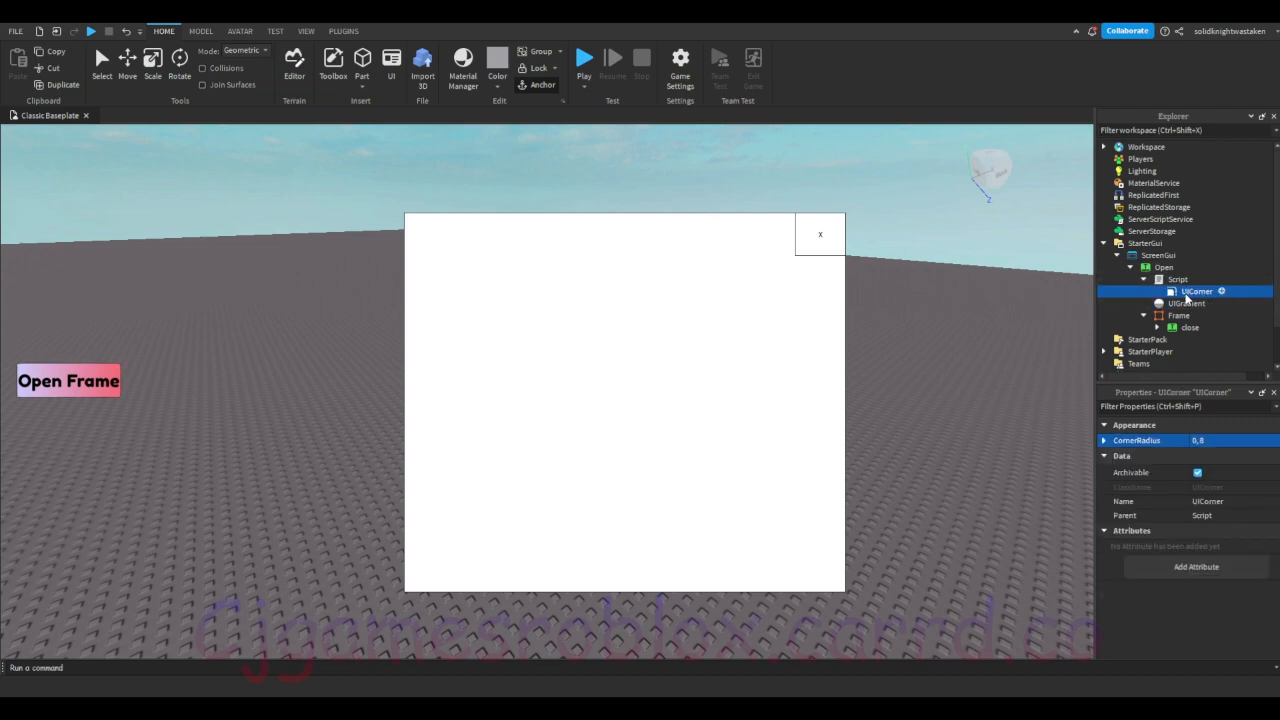
{"action": "left_click_drag", "start_coordinate": [1186, 294], "coordinate": [1149, 267]}
{"action": "left_click", "coordinate": [1181, 294]}
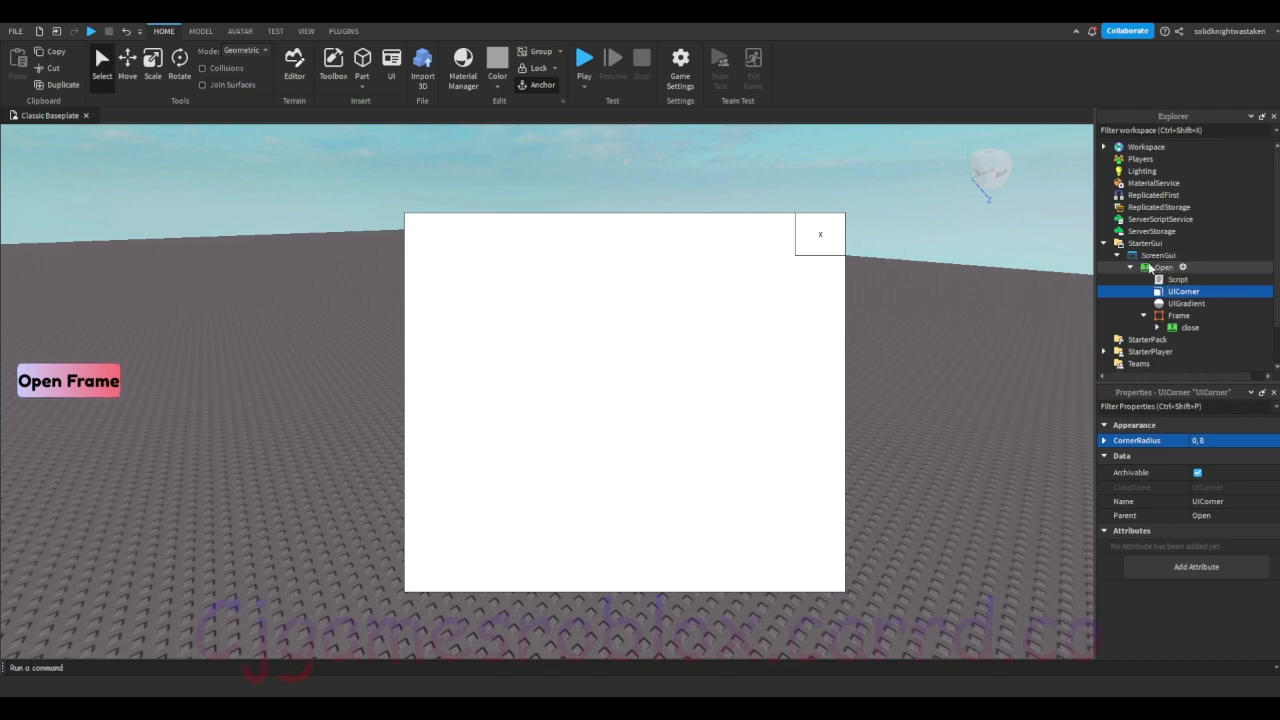
Step: Add a UICorner and a UIGradient to the Frame, with a color sequence running from blue to pinkish red
{"action": "left_click", "coordinate": [1197, 254]}
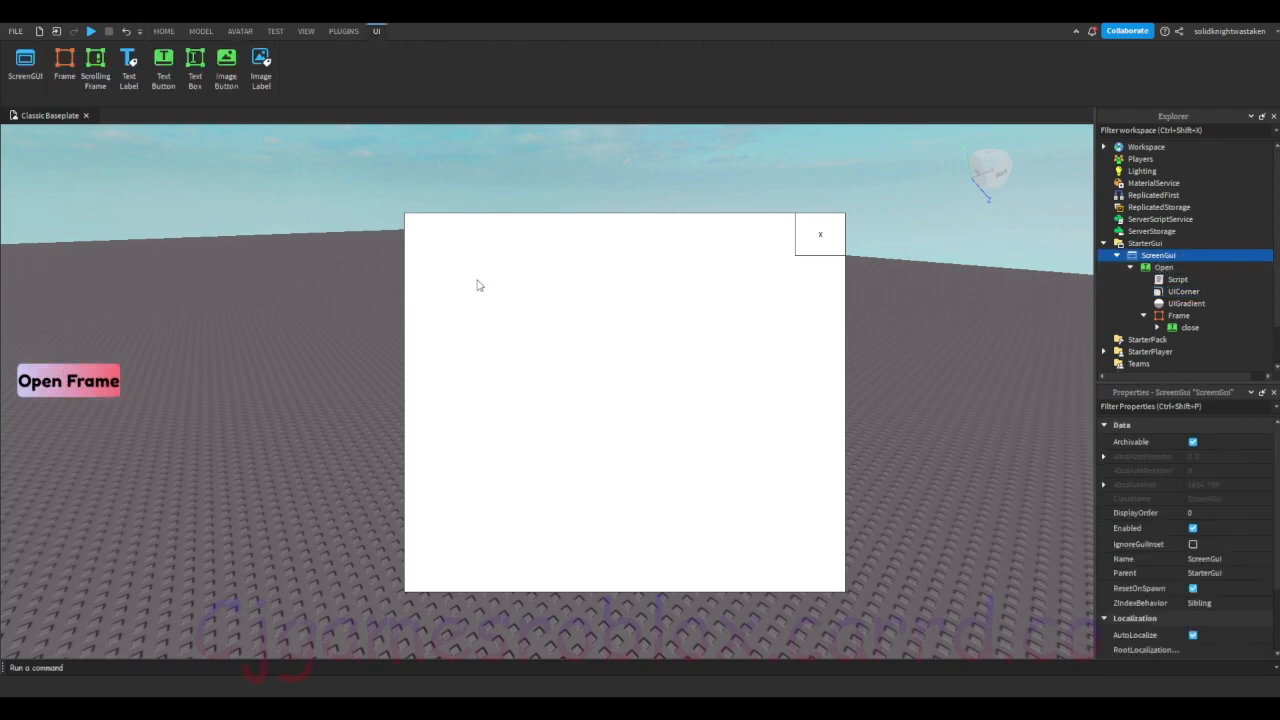
{"action": "left_click", "coordinate": [1177, 316]}
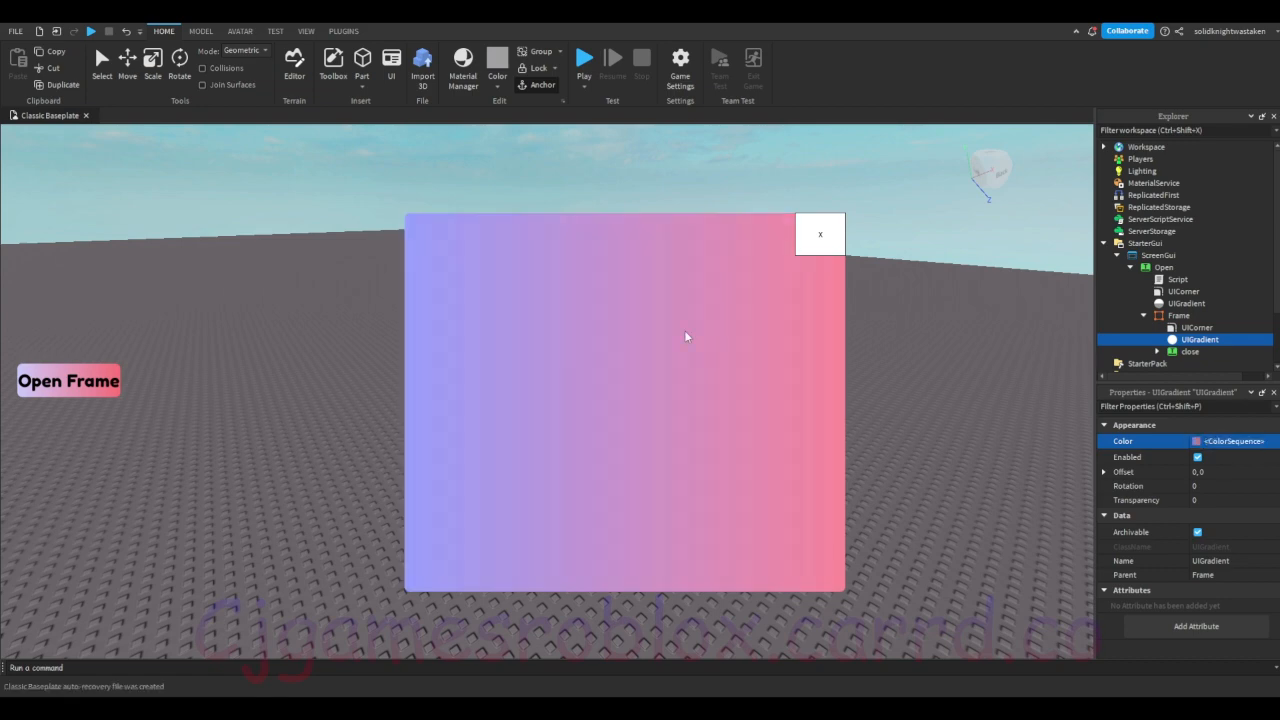
Step: Add a UICorner and a UIGradient to the close button, with a color sequence running from pink to white
{"action": "left_click", "coordinate": [1168, 353]}
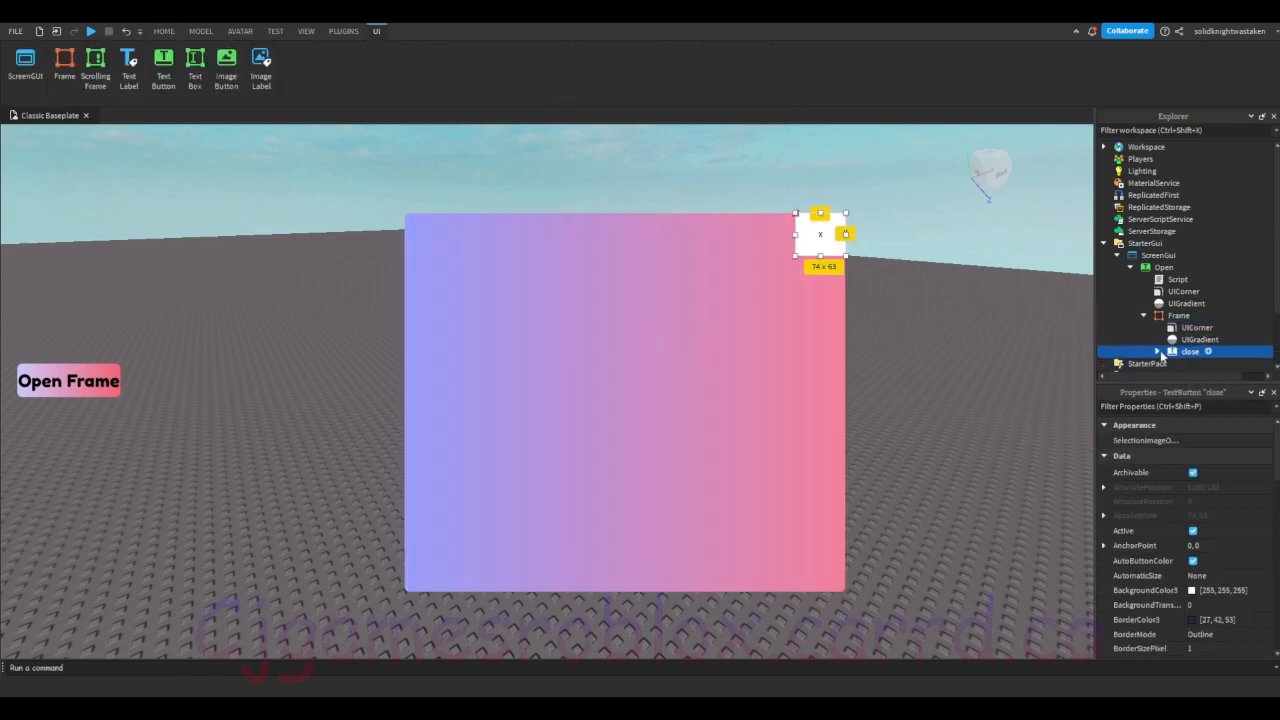
{"action": "double_click", "coordinate": [1211, 354]}
{"action": "scroll", "coordinate": [1210, 355], "scroll_direction": "down", "scroll_amount": 1}
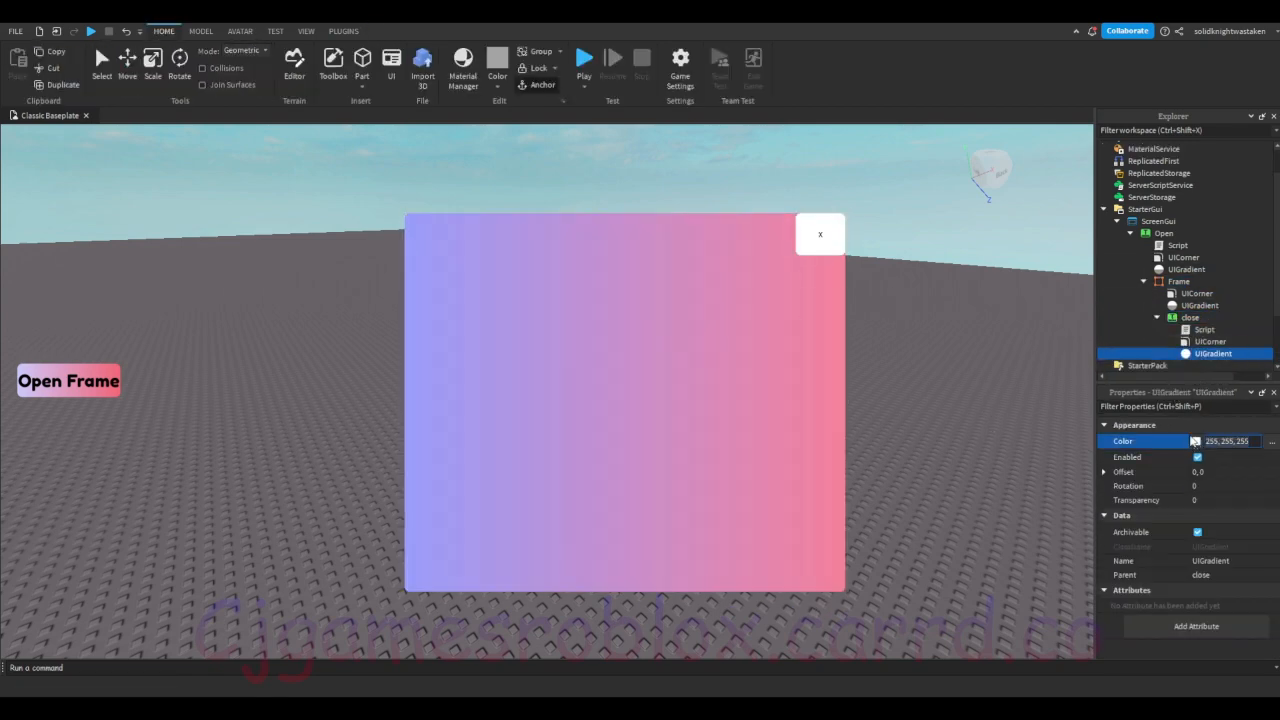
{"action": "left_click", "coordinate": [828, 248]}
{"action": "left_click", "coordinate": [1206, 342]}
{"action": "left_click", "coordinate": [1203, 355]}
{"action": "left_click", "coordinate": [1196, 442]}
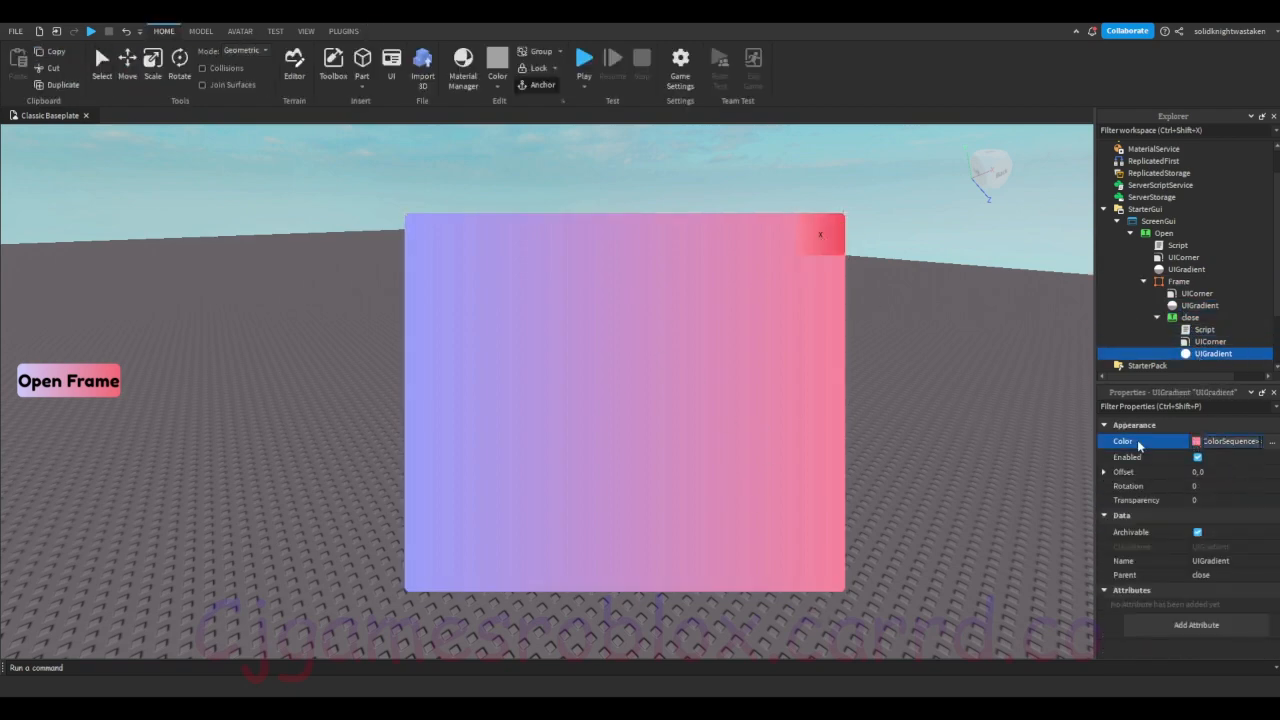
{"action": "left_click", "coordinate": [743, 416]}
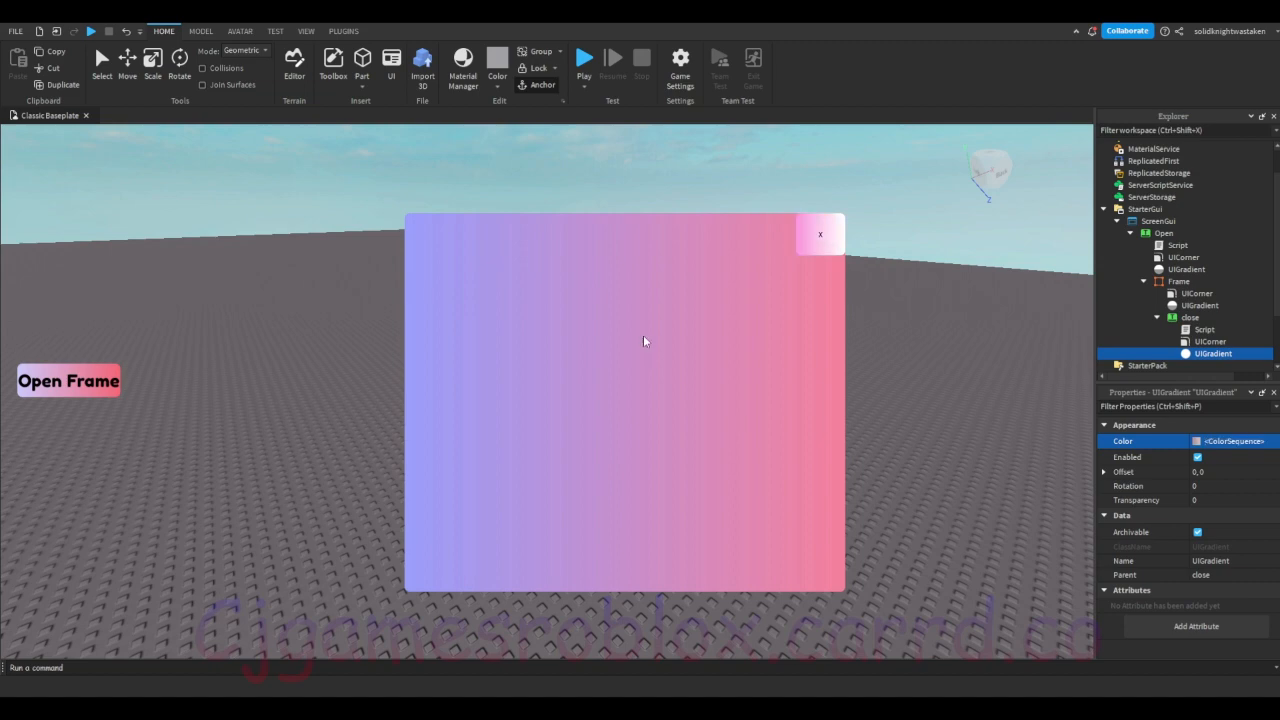
Step: Add a TextLabel to the Frame and move it to about 229 from the frame's left edge and 188 from its top
{"action": "left_click", "coordinate": [1196, 283]}
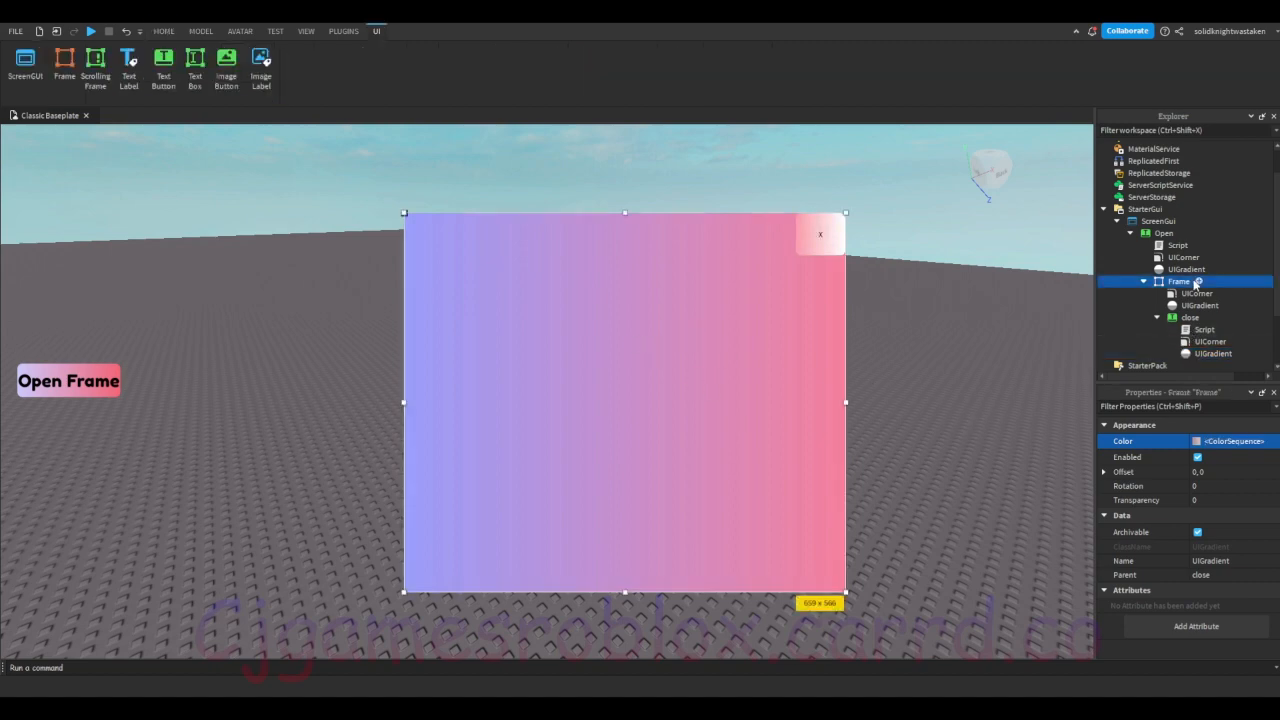
{"action": "left_click", "coordinate": [129, 68]}
{"action": "left_click", "coordinate": [1207, 341]}
{"action": "left_click", "coordinate": [1200, 320]}
{"action": "scroll", "coordinate": [1200, 322], "scroll_direction": "down", "scroll_amount": 1}
{"action": "left_click", "coordinate": [1199, 331]}
{"action": "left_click_drag", "start_coordinate": [453, 234], "coordinate": [606, 359]}
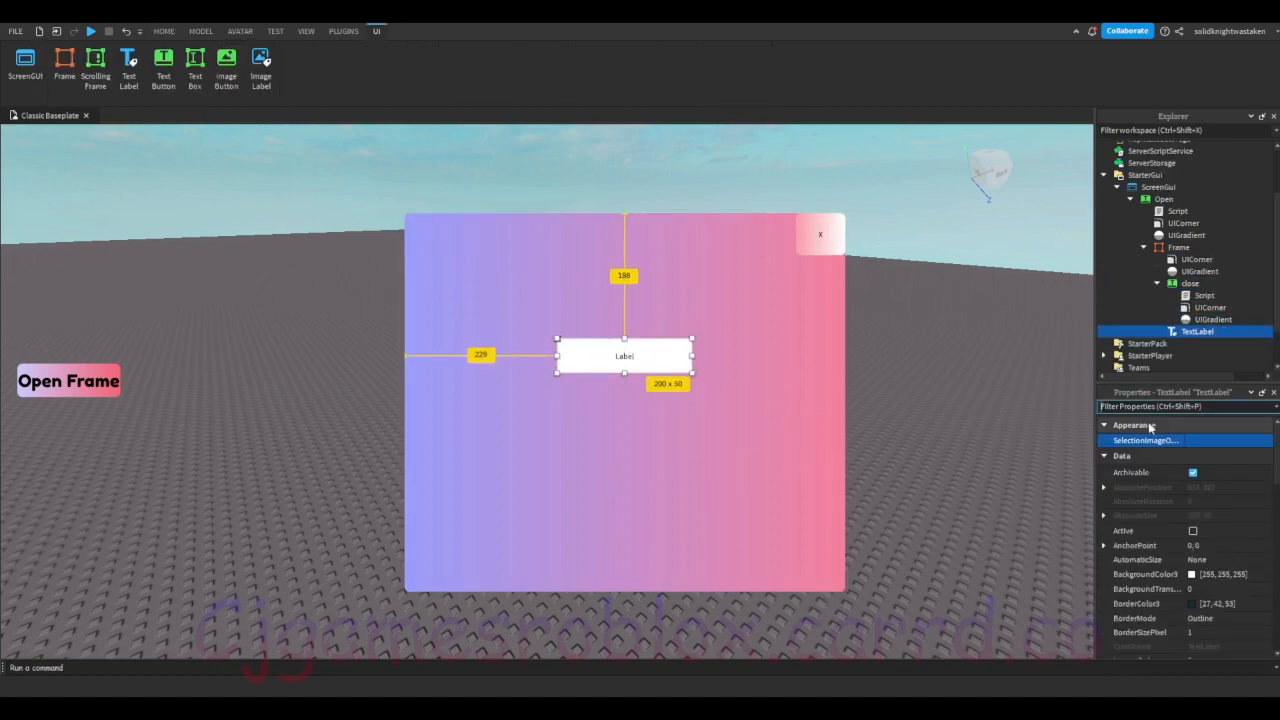
Step: Filter the TextLabel's properties by "text" and set its Text to "This is cool text!"
{"action": "left_click", "coordinate": [1150, 407]}
{"action": "type", "text": "text"}
{"action": "left_click", "coordinate": [1217, 471]}
{"action": "type", "text": "This is cool text!"}
{"action": "key", "text": "Return"}
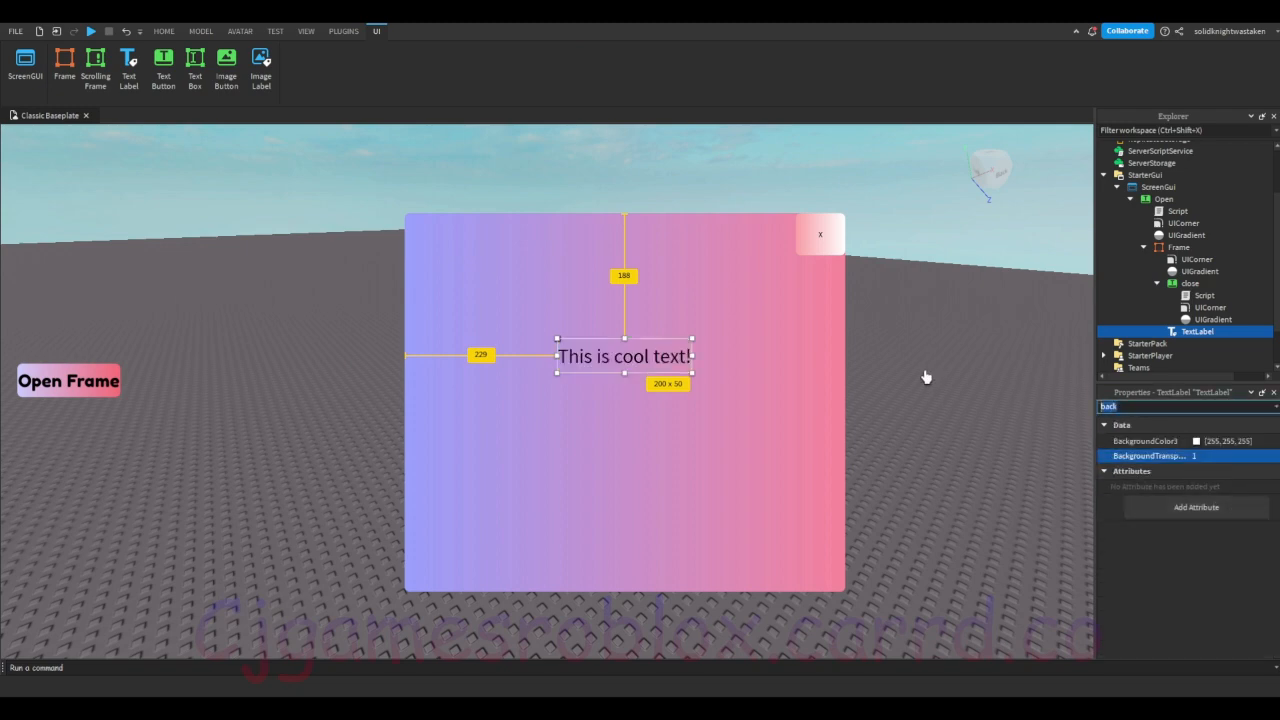
Step: Style the TextLabel with scaled text, a transparent background and the Open button's Fredoka One font
{"action": "type", "text": "font"}
{"action": "left_click", "coordinate": [1229, 442]}
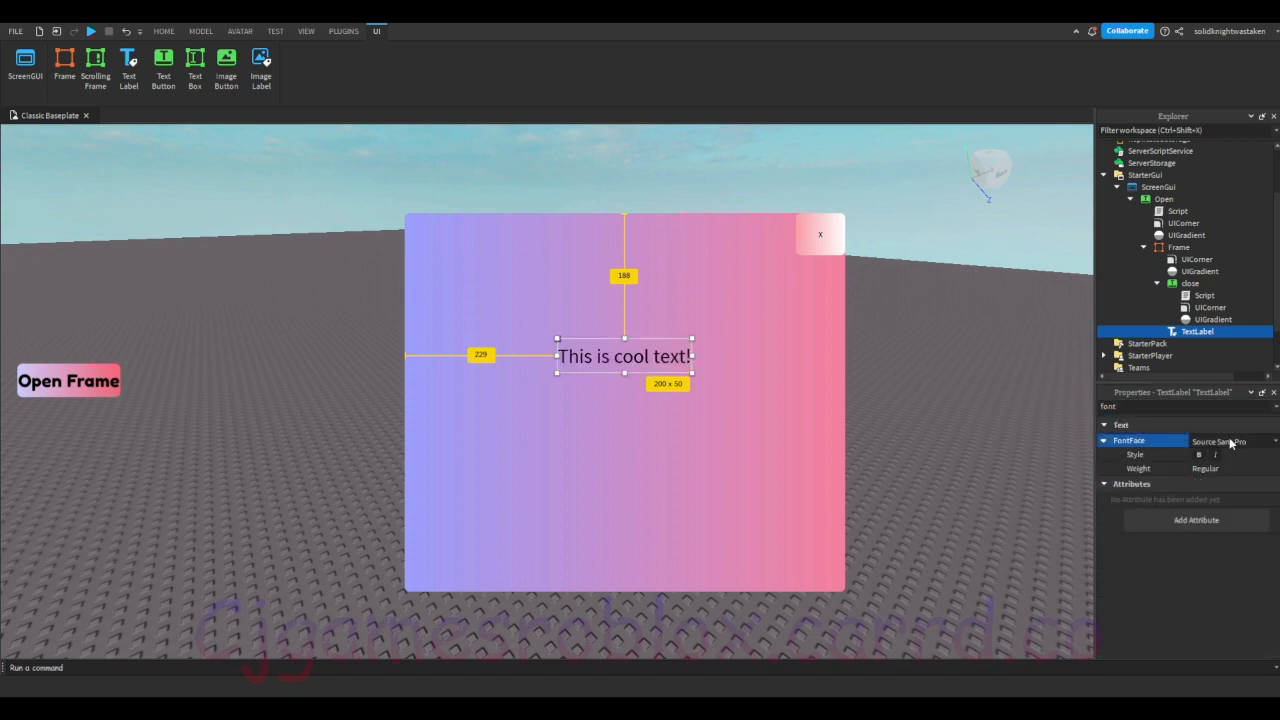
{"action": "left_click", "coordinate": [703, 431]}
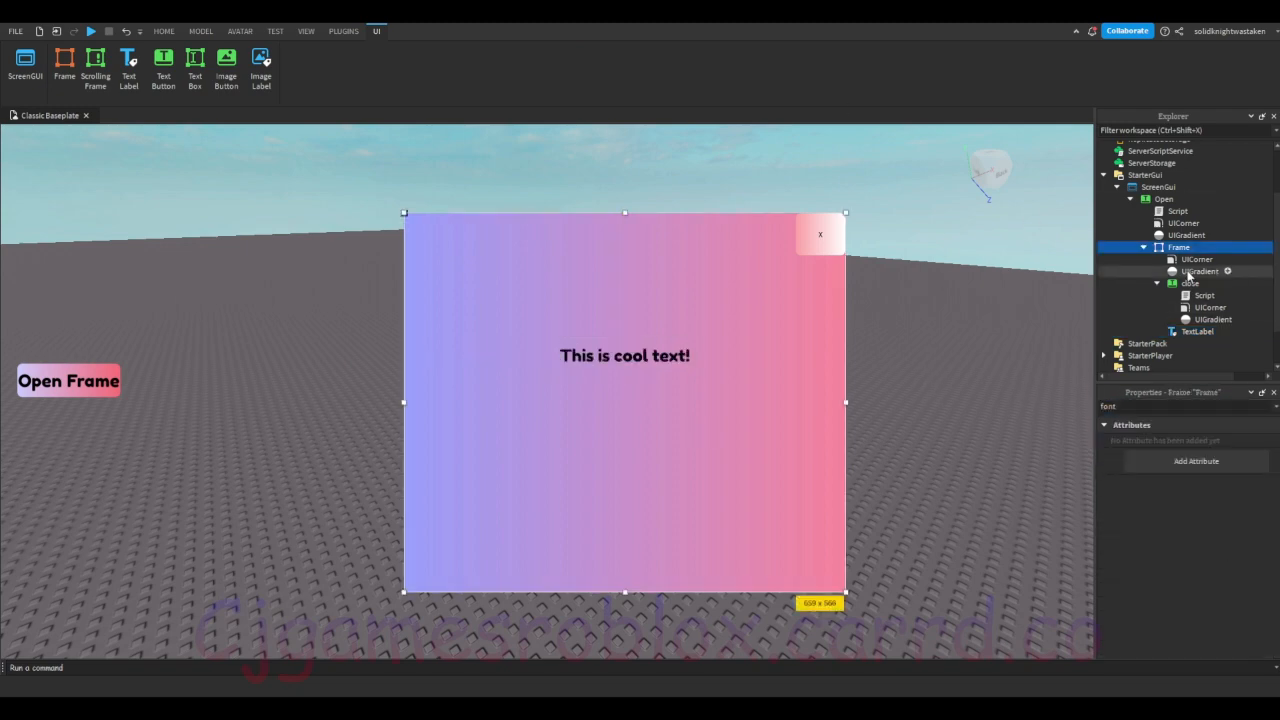
Step: Filter the Frame's properties by "visi", turn off its Visible property and deselect the Frame
{"action": "left_click_drag", "start_coordinate": [1120, 406], "coordinate": [1001, 406]}
{"action": "double_click", "coordinate": [1161, 400]}
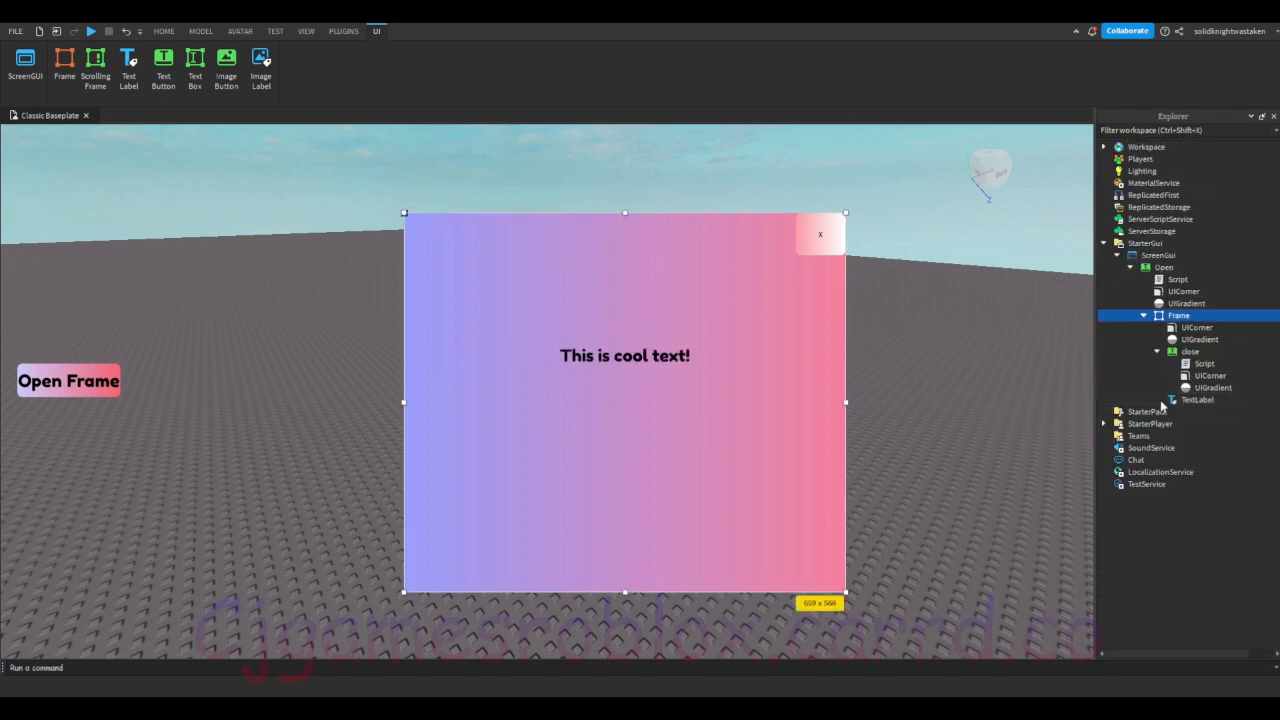
{"action": "double_click", "coordinate": [1192, 417]}
{"action": "left_click", "coordinate": [1199, 315]}
{"action": "left_click", "coordinate": [1171, 407]}
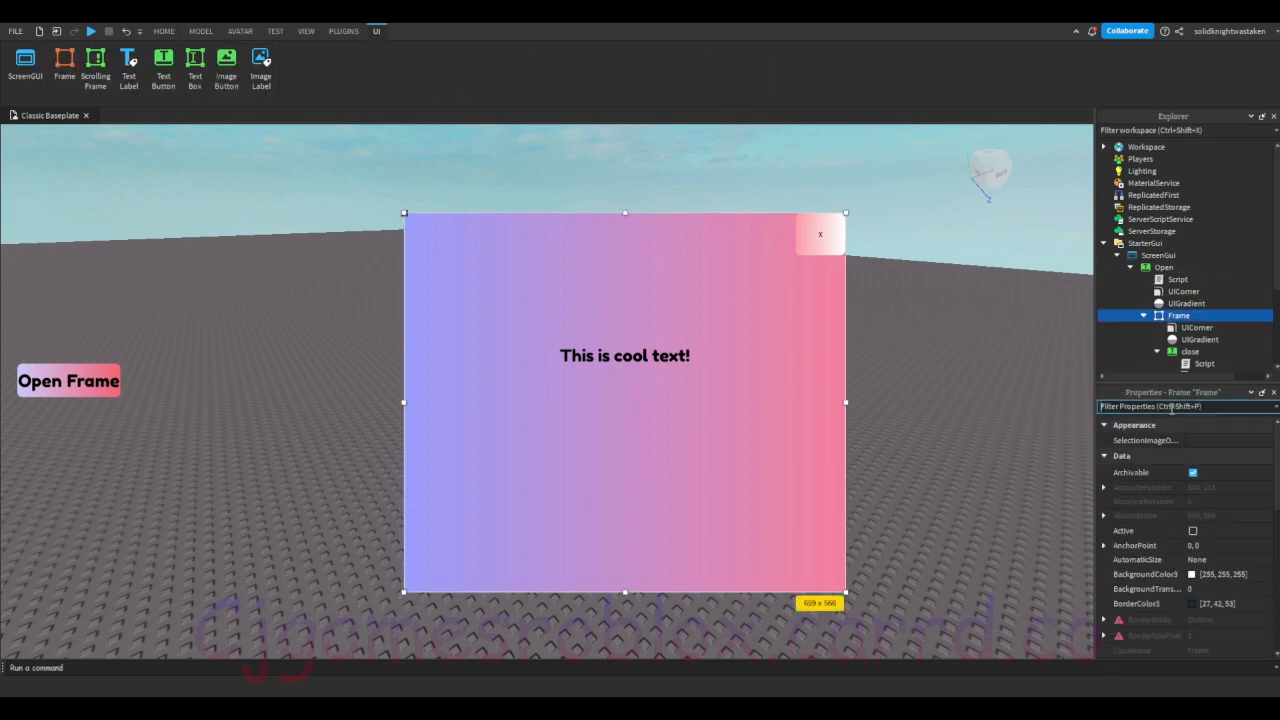
{"action": "type", "text": "visi"}
{"action": "left_click", "coordinate": [1197, 442]}
{"action": "left_click", "coordinate": [817, 270]}
{"action": "right_click_drag", "start_coordinate": [817, 270], "coordinate": [817, 266]}
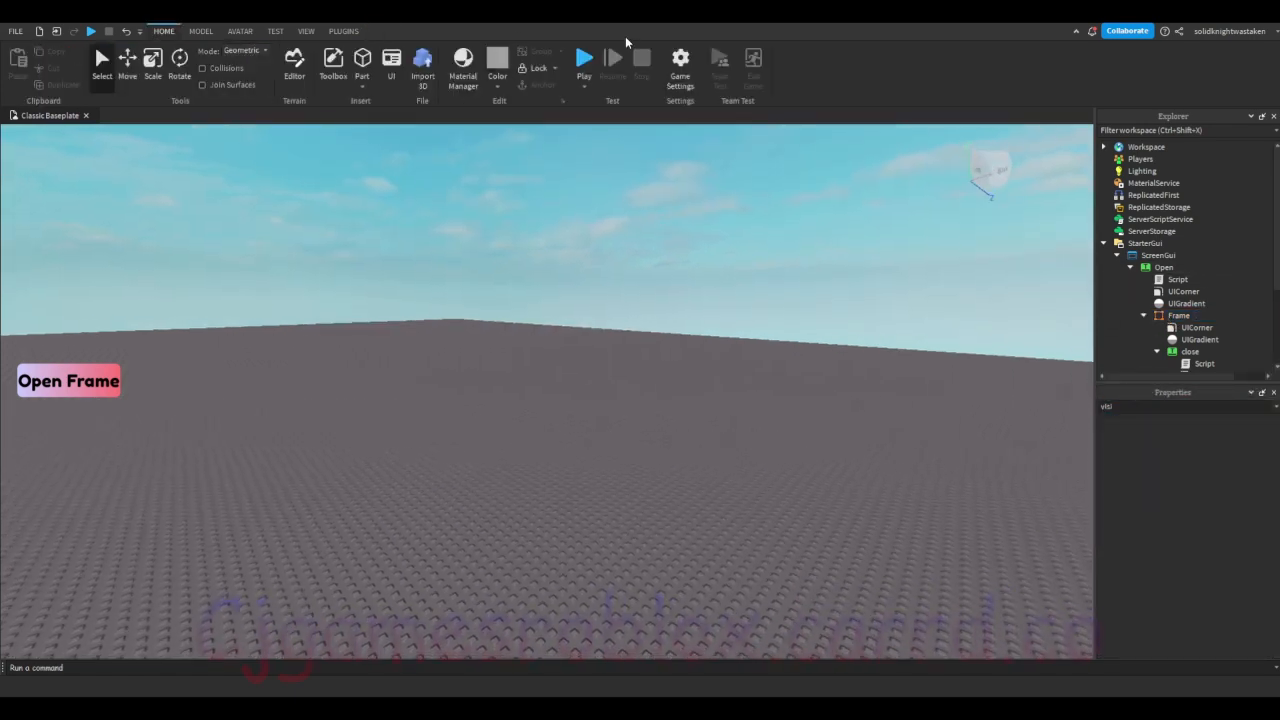
Step: Playtest the styled GUI by opening the frame with Open Frame and closing it with x, and stop the test
{"action": "left_click", "coordinate": [577, 58]}
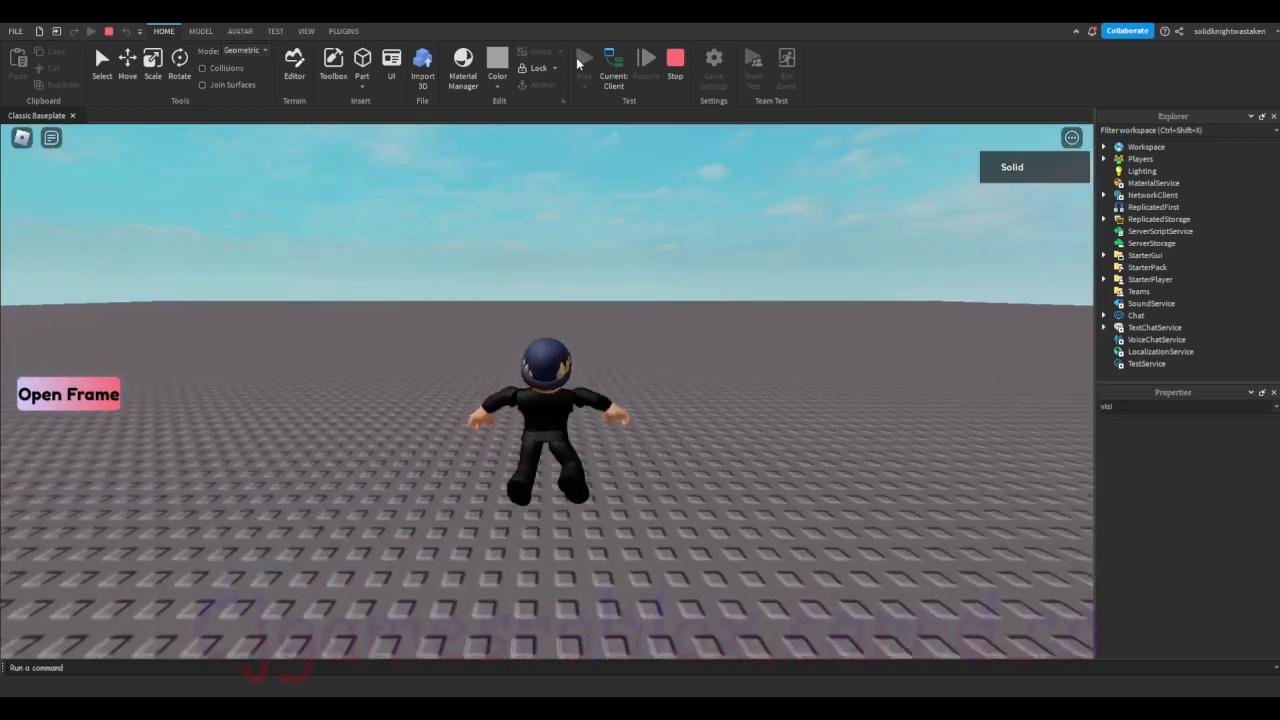
{"action": "key", "text": "s"}
{"action": "right_click_drag", "start_coordinate": [591, 442], "coordinate": [641, 431]}
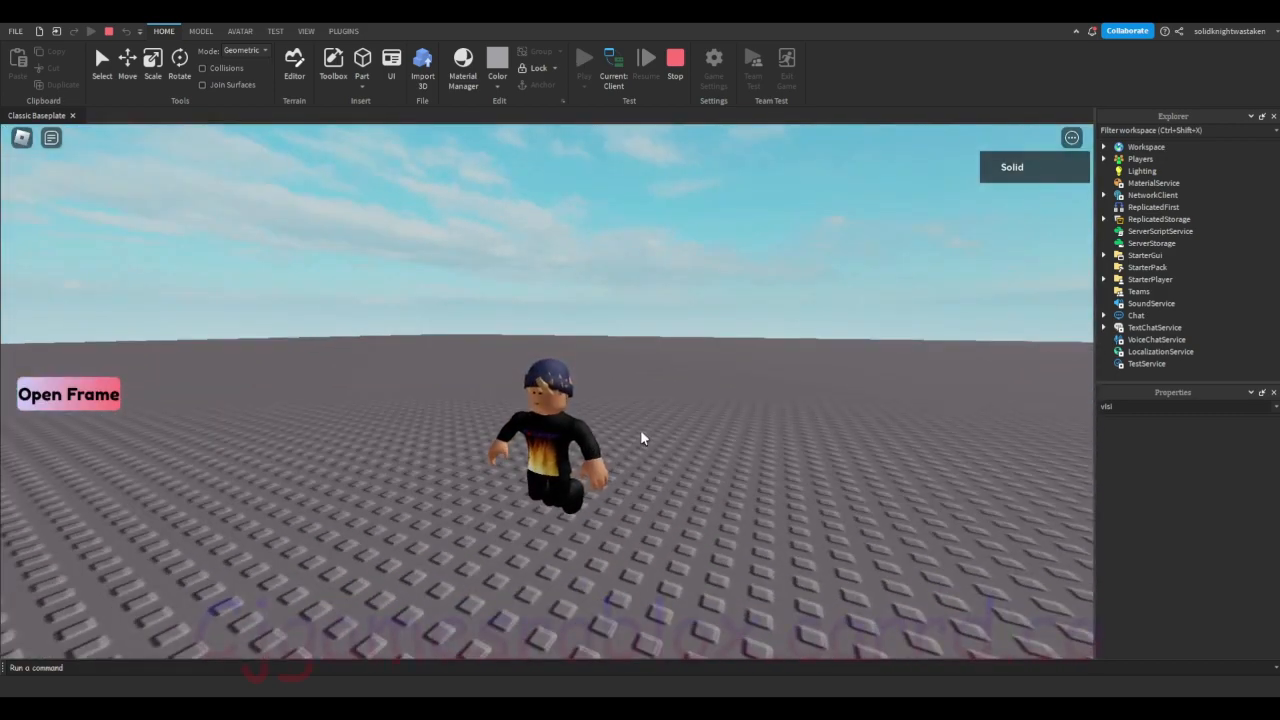
{"action": "left_click", "coordinate": [48, 396]}
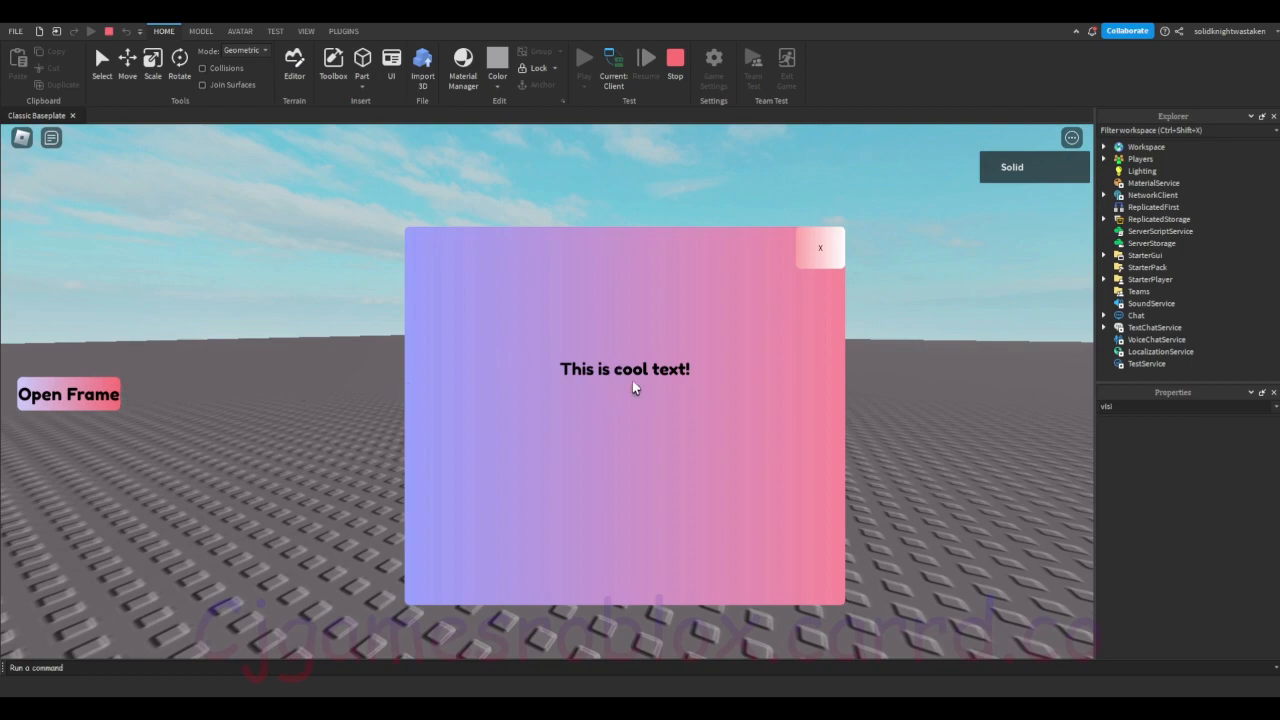
{"action": "left_click", "coordinate": [821, 265]}
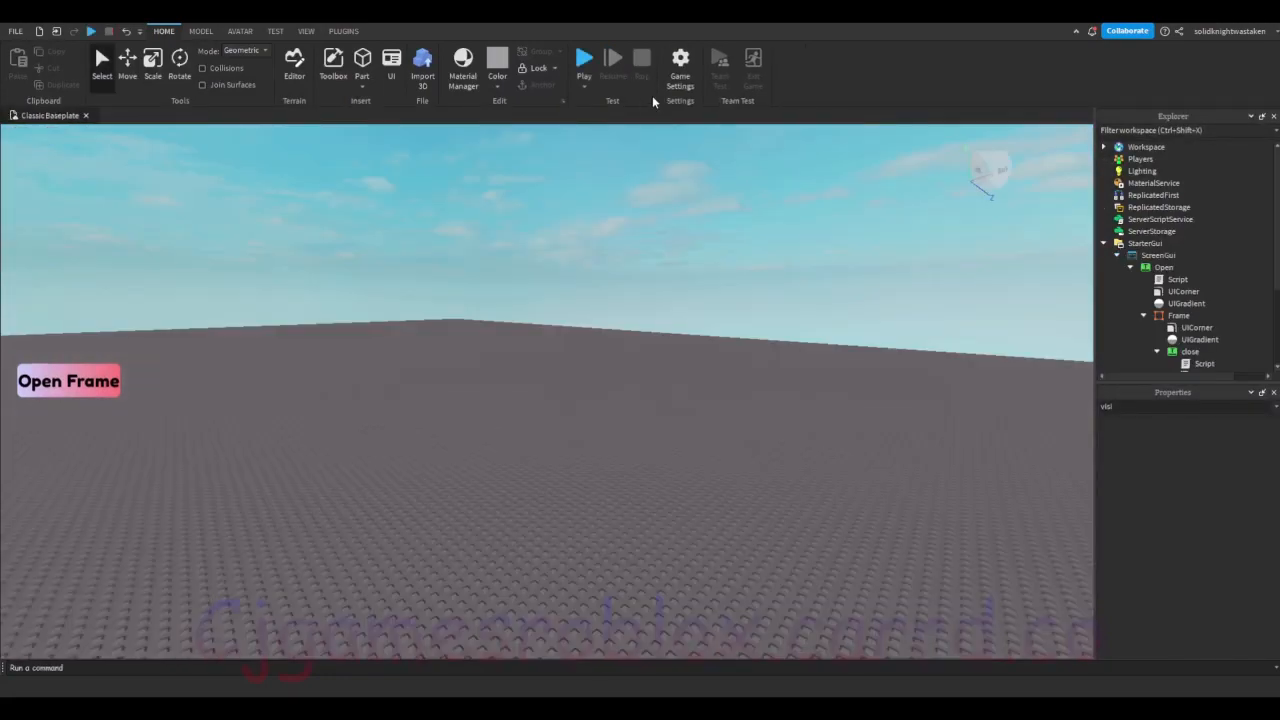
{"action": "right_click_drag", "start_coordinate": [702, 300], "coordinate": [702, 300]}
{"action": "mouse_move", "coordinate": [702, 300]}
{"action": "left_mouse_down"}
{"action": "mouse_move", "coordinate": [673, 380]}
{"action": "mouse_move", "coordinate": [612, 390]}
{"action": "left_mouse_up"}
{"action": "right_click_drag", "start_coordinate": [612, 390], "coordinate": [612, 390]}
{"action": "mouse_move", "coordinate": [612, 390]}
{"action": "left_mouse_down"}
{"action": "mouse_move", "coordinate": [686, 433]}
{"action": "mouse_move", "coordinate": [849, 454]}
{"action": "left_mouse_up"}
{"action": "right_click_drag", "start_coordinate": [849, 454], "coordinate": [846, 458]}
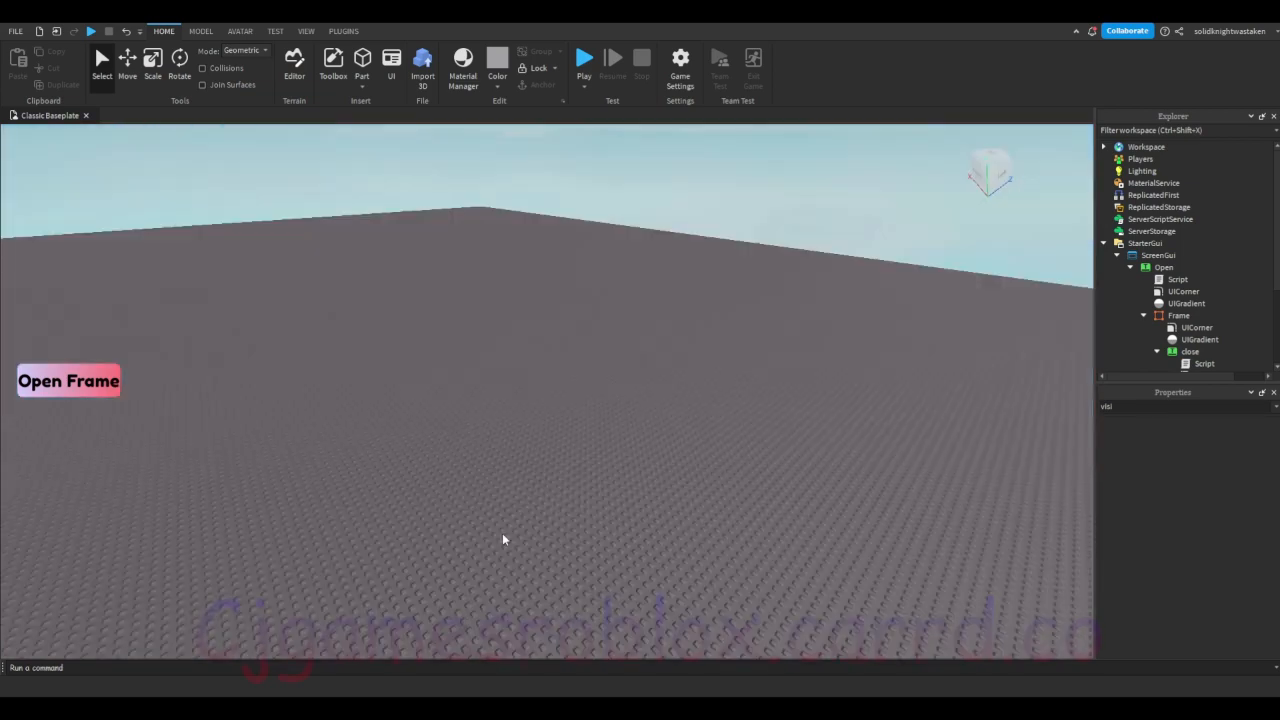
{"action": "right_click_drag", "start_coordinate": [438, 408], "coordinate": [442, 408]}
{"action": "scroll", "coordinate": [441, 408], "scroll_direction": "down", "scroll_amount": 8}
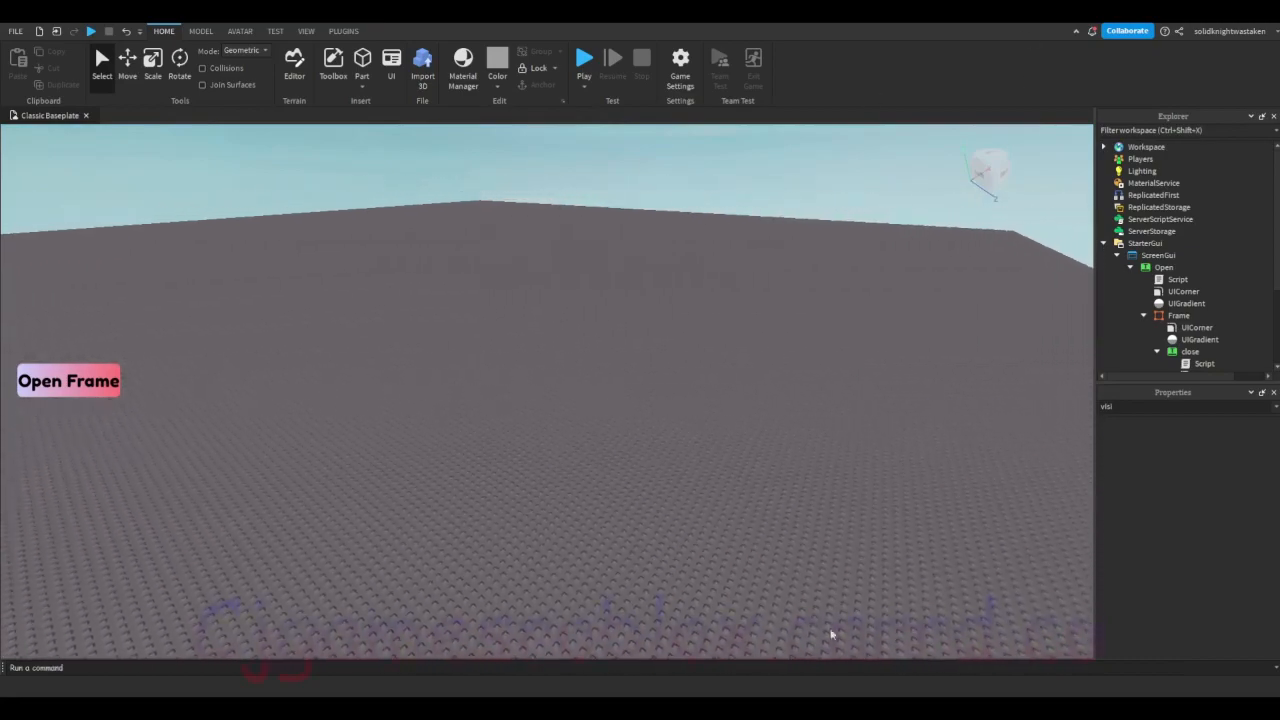